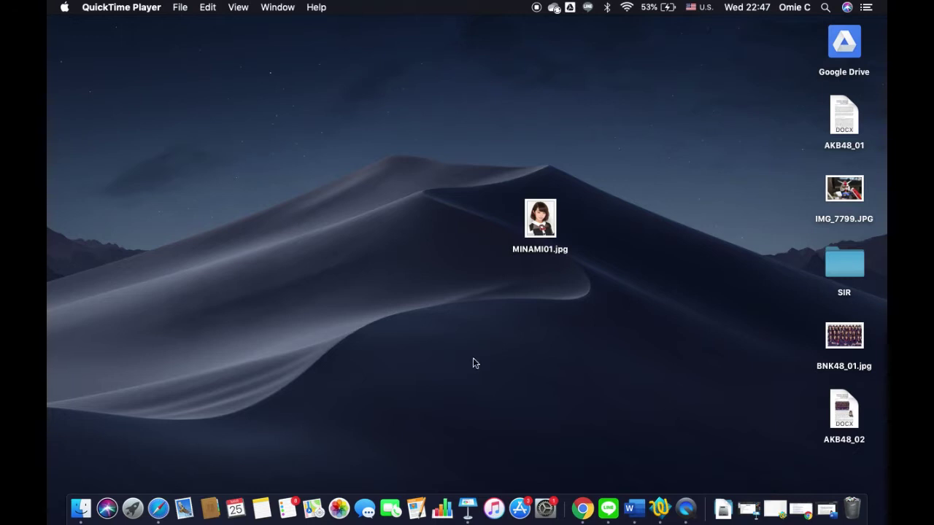
Step: View the Topics (1) slide in Keynote, then bring up the AKB48_02 Word document
{"action": "left_click", "coordinate": [468, 503]}
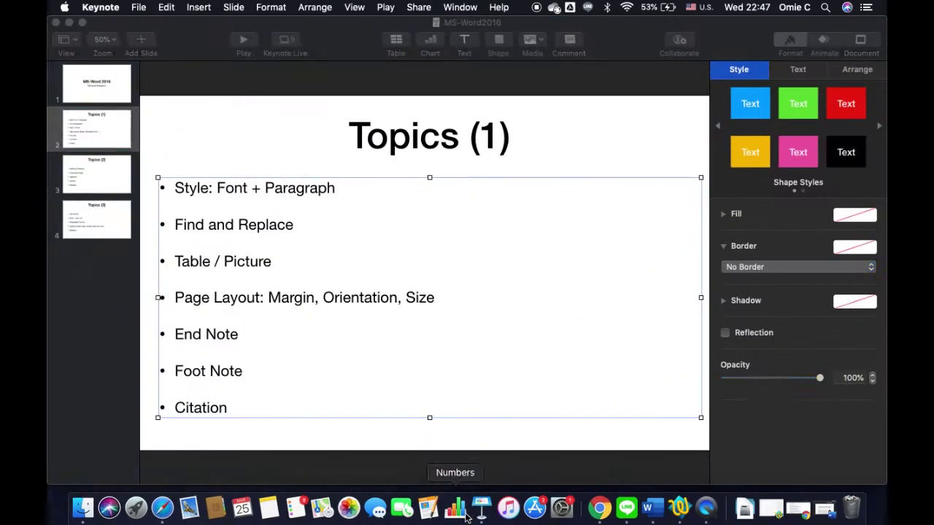
{"action": "left_click", "coordinate": [268, 275]}
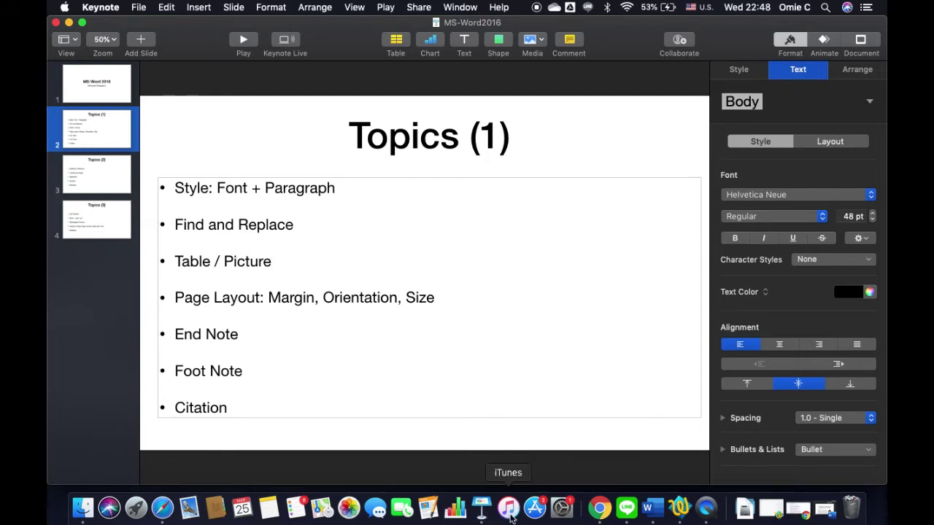
{"action": "left_click", "coordinate": [650, 513]}
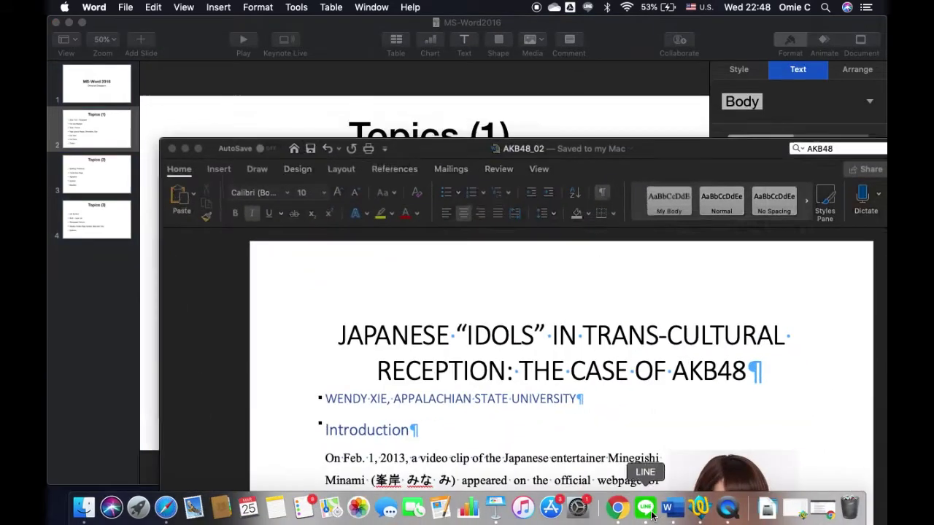
Step: Move the Word window to the top left and scroll through the AKB48_02 paper
{"action": "left_click_drag", "start_coordinate": [653, 144], "coordinate": [537, 28]}
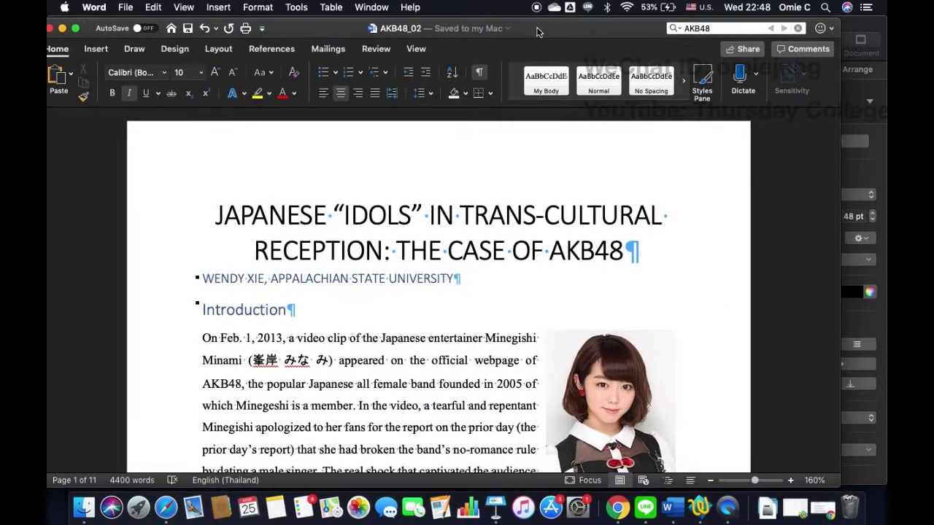
{"action": "scroll", "coordinate": [461, 281], "scroll_direction": "down", "scroll_amount": 5}
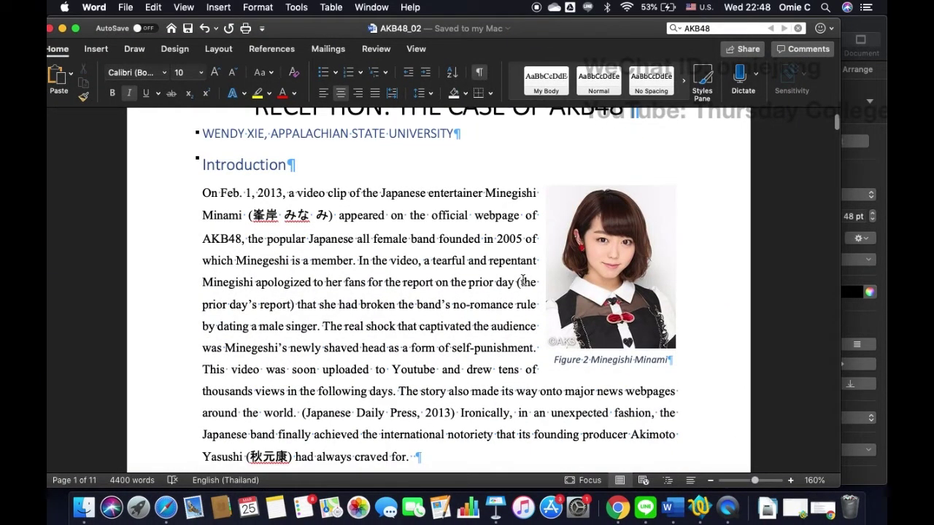
{"action": "scroll", "coordinate": [524, 281], "scroll_direction": "down", "scroll_amount": 10}
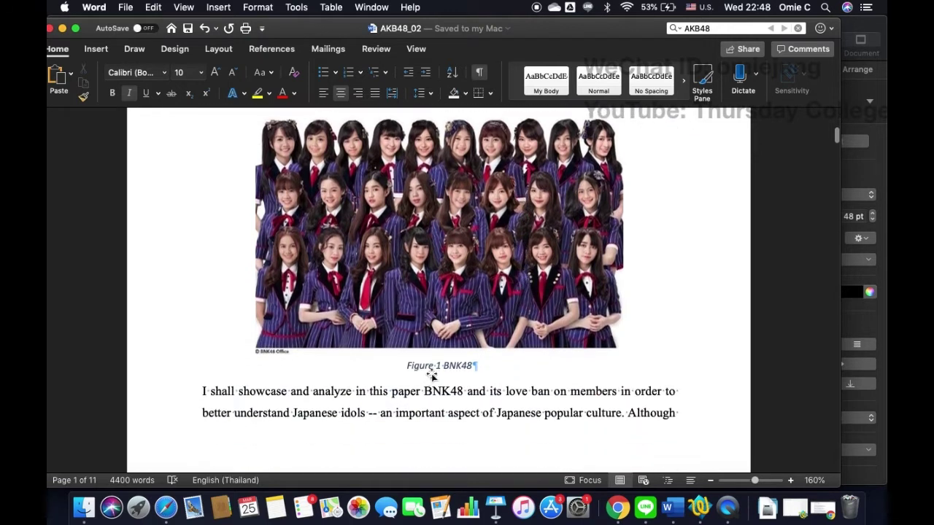
{"action": "scroll", "coordinate": [431, 375], "scroll_direction": "up", "scroll_amount": 15}
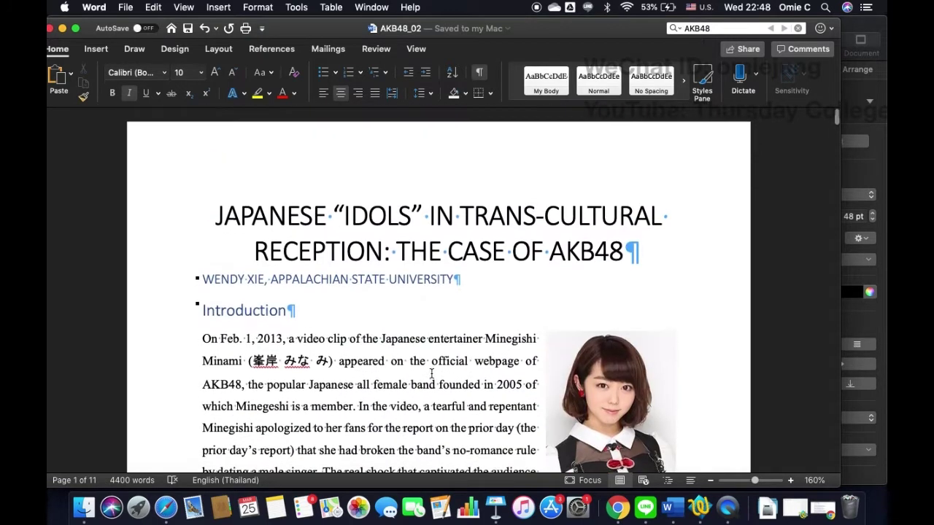
{"action": "scroll", "coordinate": [431, 374], "scroll_direction": "down", "scroll_amount": 3}
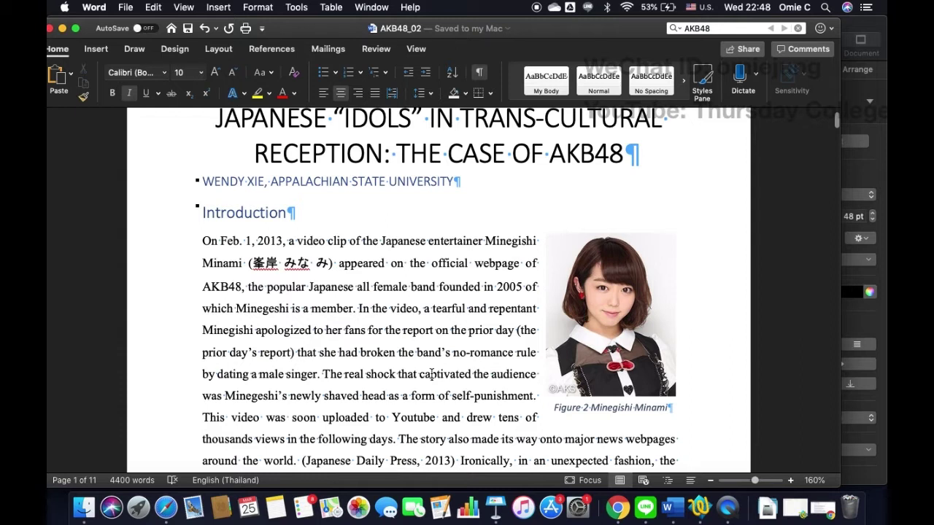
{"action": "scroll", "coordinate": [431, 375], "scroll_direction": "down", "scroll_amount": 6}
{"action": "scroll", "coordinate": [432, 376], "scroll_direction": "down", "scroll_amount": 6}
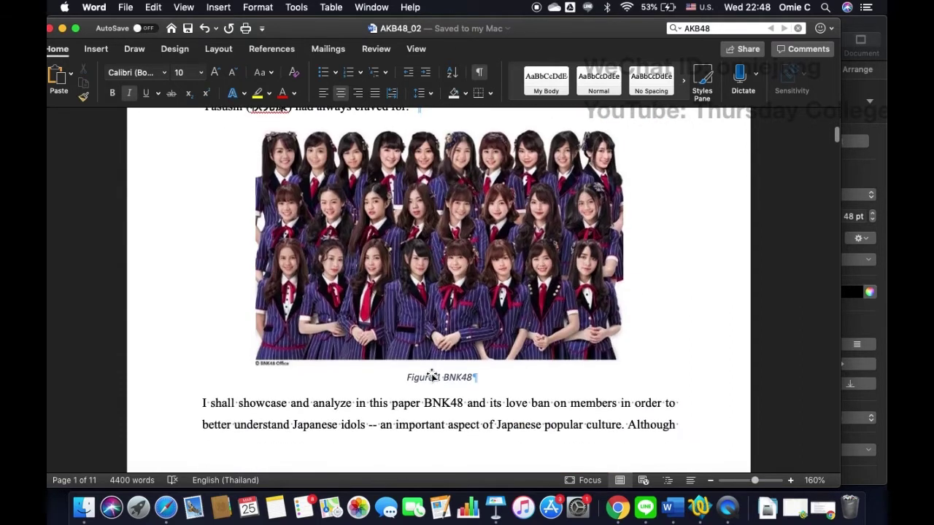
{"action": "scroll", "coordinate": [432, 376], "scroll_direction": "up", "scroll_amount": 6}
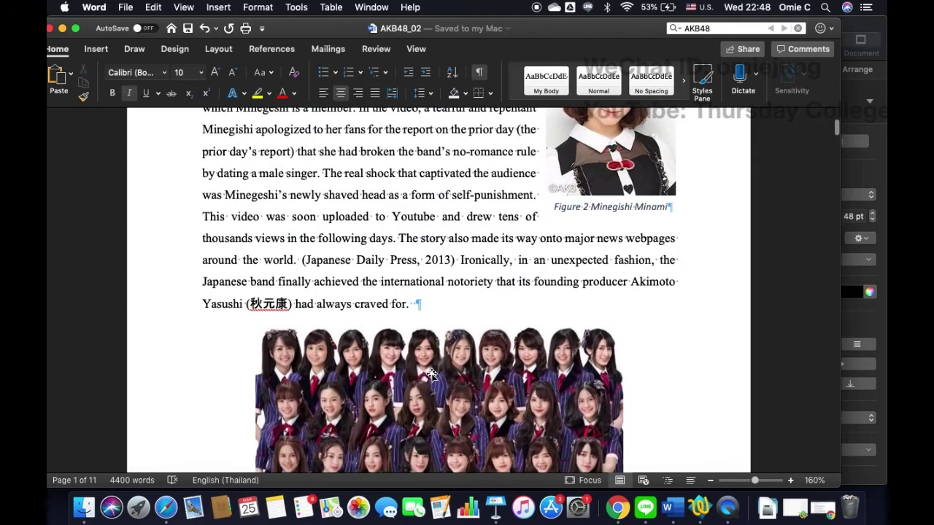
{"action": "scroll", "coordinate": [432, 375], "scroll_direction": "up", "scroll_amount": 7}
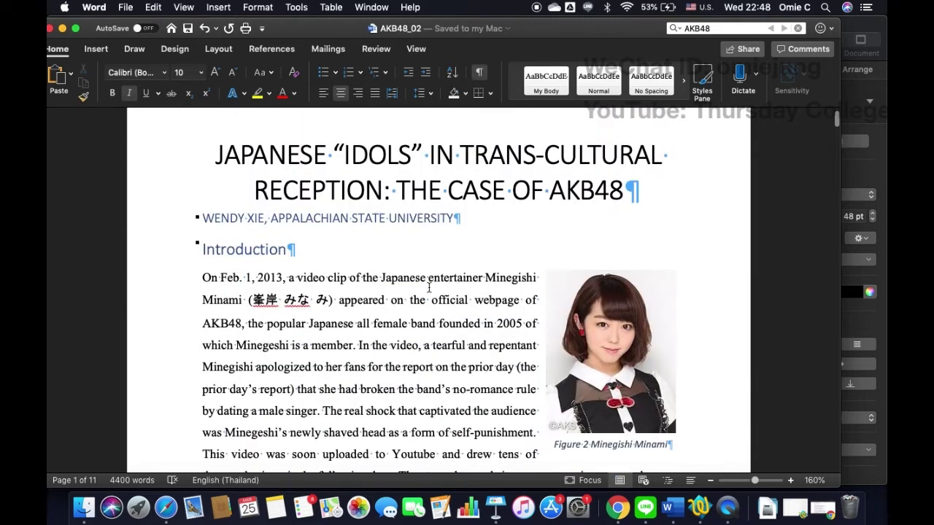
Step: Zoom the document out to 40% so whole pages are visible
{"action": "left_click", "coordinate": [739, 482]}
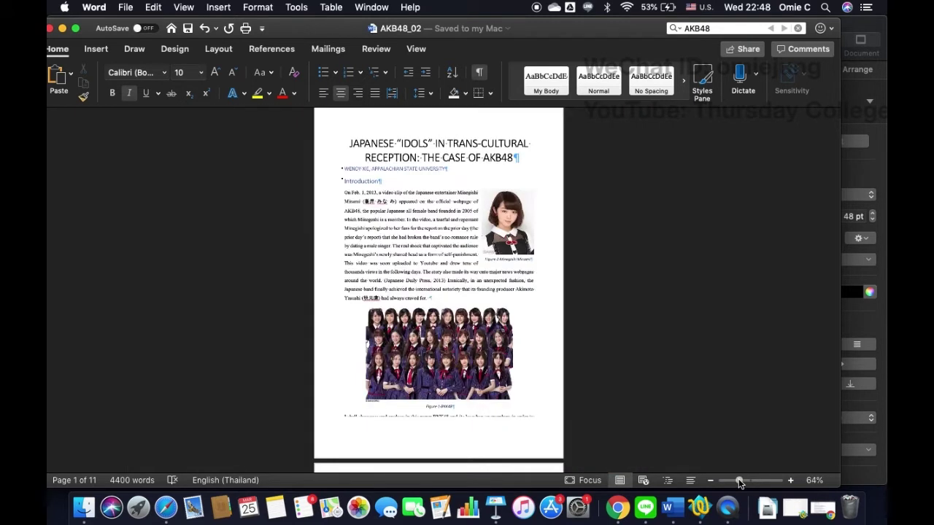
{"action": "left_click_drag", "start_coordinate": [739, 483], "coordinate": [734, 482]}
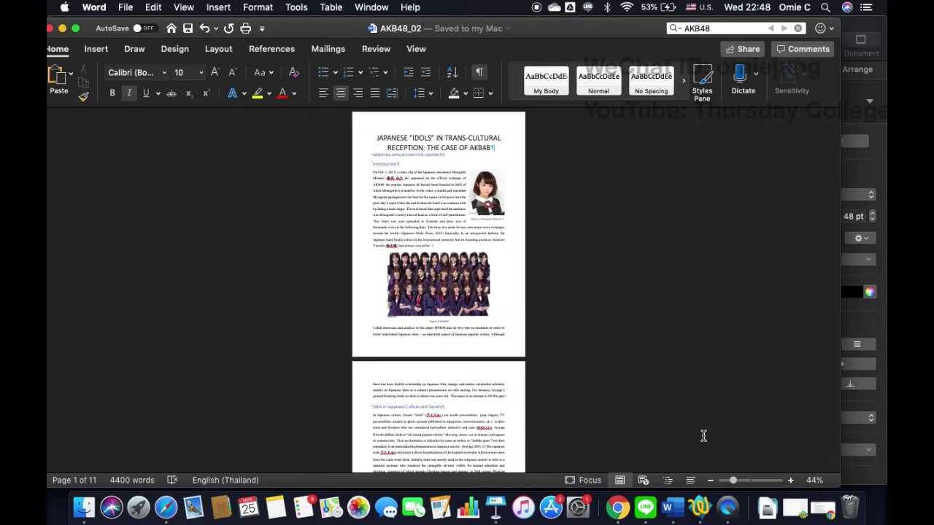
{"action": "left_click", "coordinate": [710, 481]}
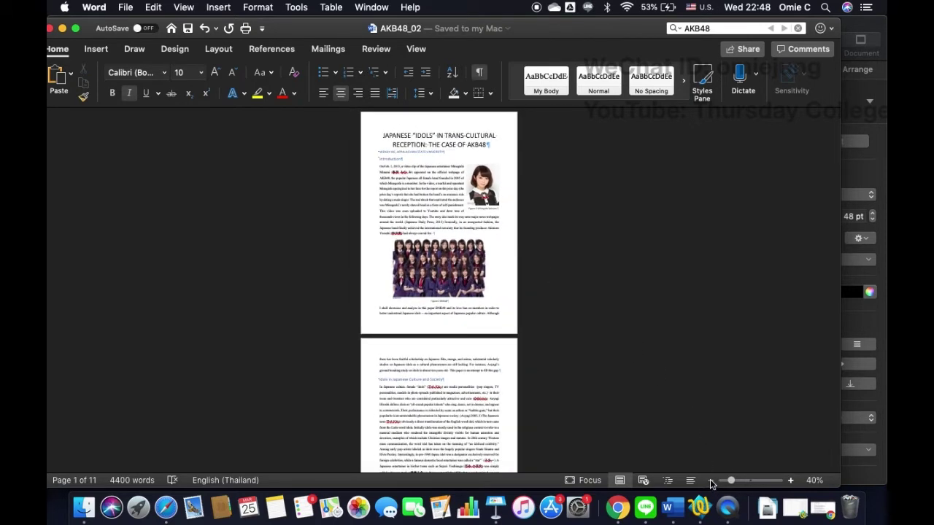
{"action": "left_click", "coordinate": [710, 480]}
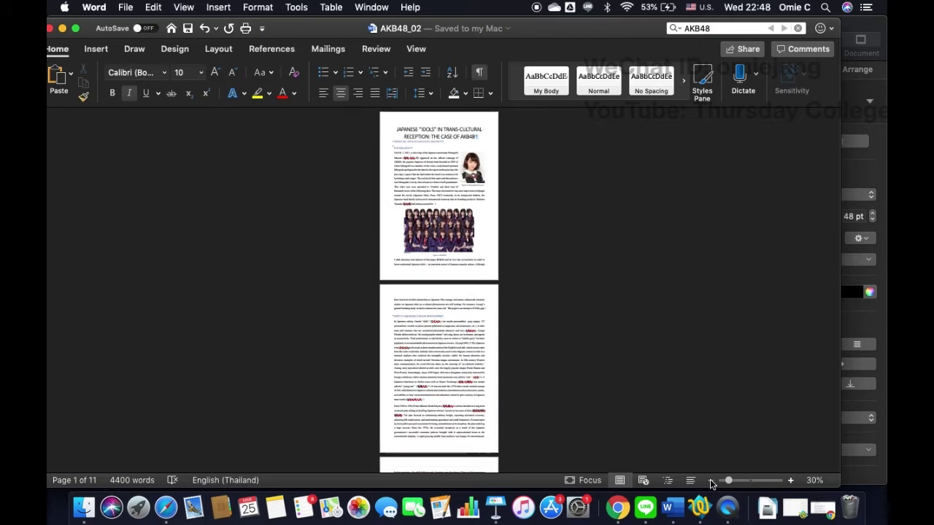
{"action": "left_click", "coordinate": [791, 480]}
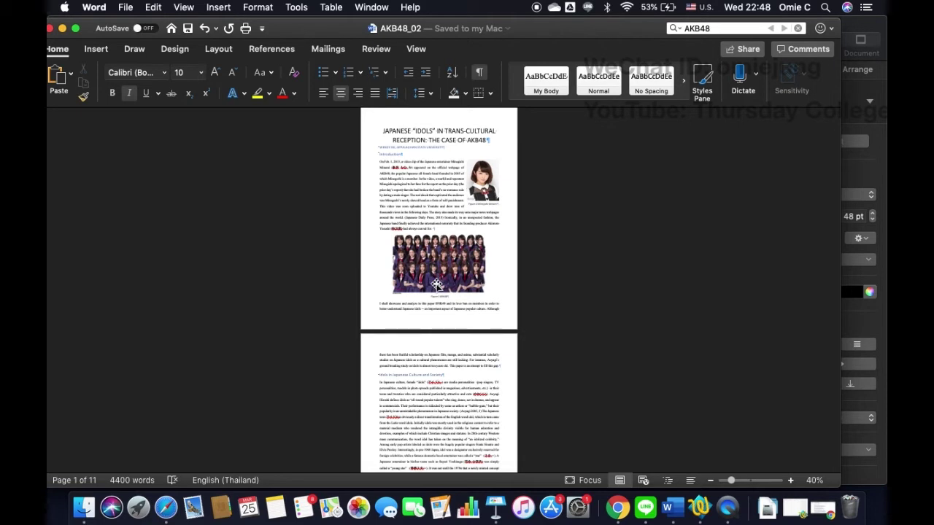
{"action": "scroll", "coordinate": [436, 284], "scroll_direction": "down", "scroll_amount": 5}
{"action": "scroll", "coordinate": [436, 285], "scroll_direction": "up", "scroll_amount": 5}
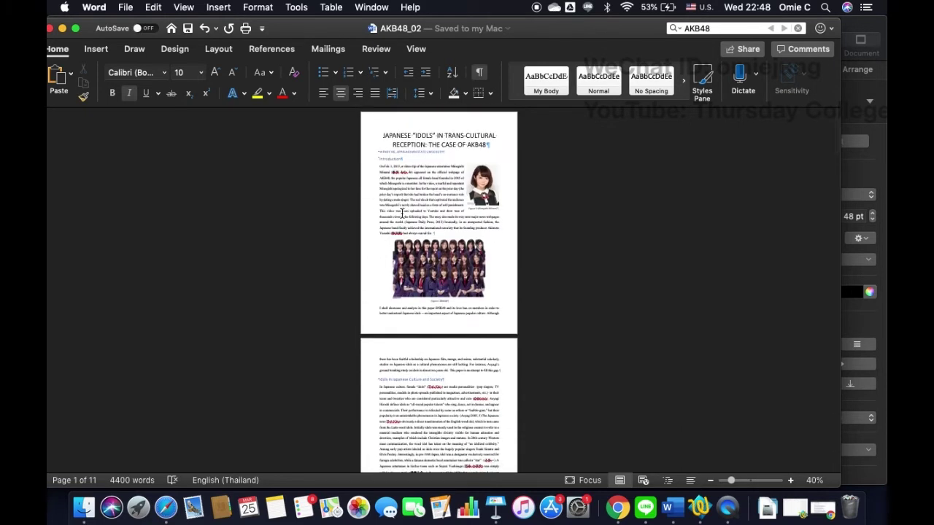
Step: Apply the Narrow 1.27 cm margin preset, shrinking the paper from 11 to 9 pages
{"action": "left_click", "coordinate": [126, 9]}
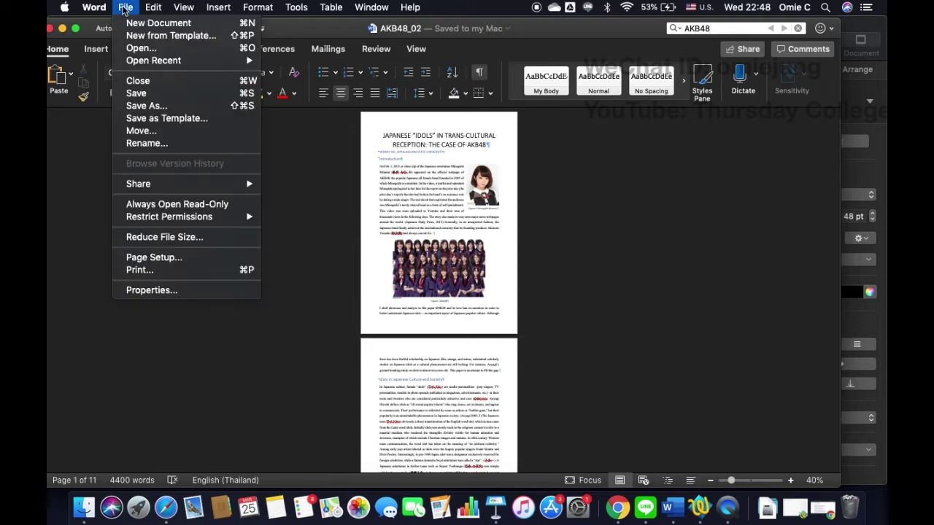
{"action": "left_click", "coordinate": [73, 244]}
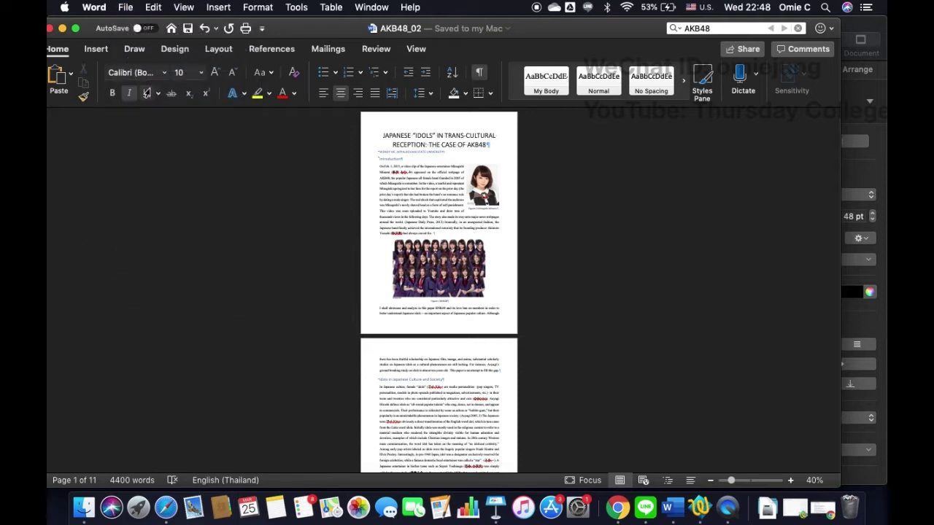
{"action": "left_click", "coordinate": [221, 51]}
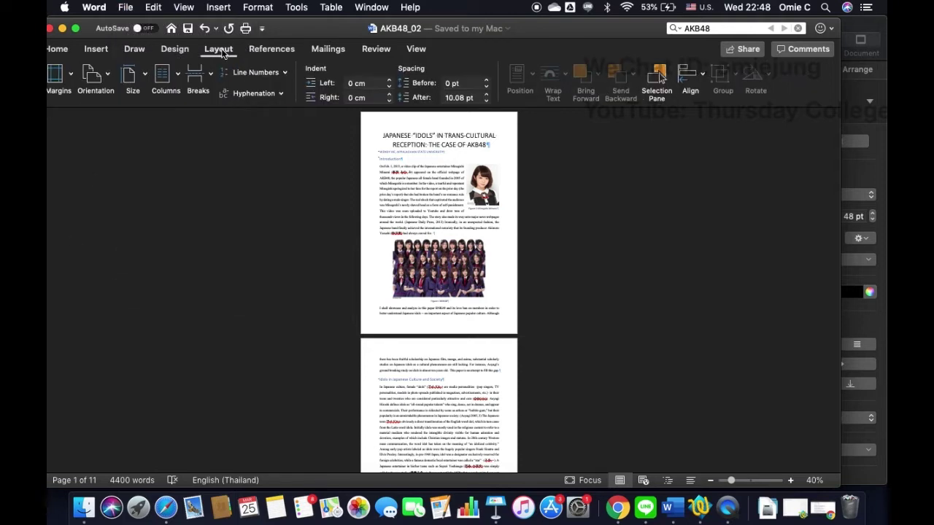
{"action": "left_click", "coordinate": [71, 75]}
{"action": "left_click_drag", "start_coordinate": [350, 32], "coordinate": [395, 35]}
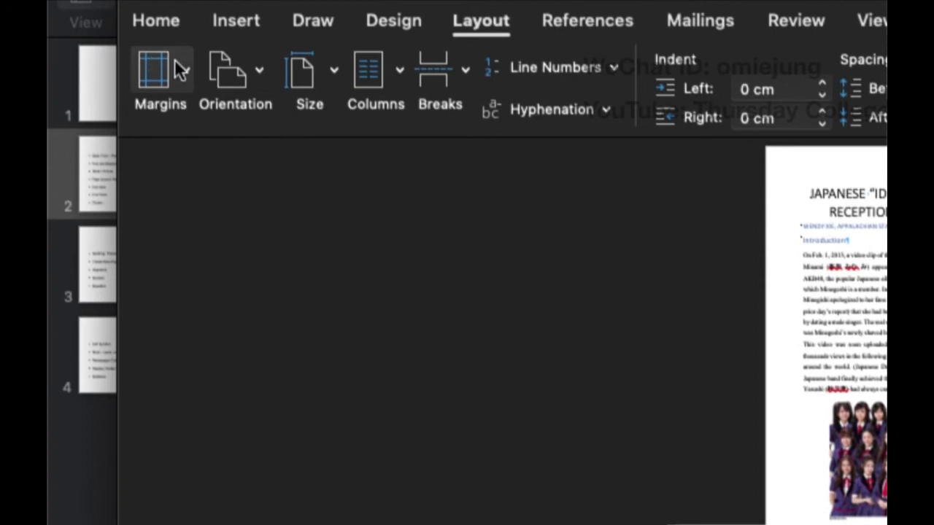
{"action": "left_click", "coordinate": [161, 71]}
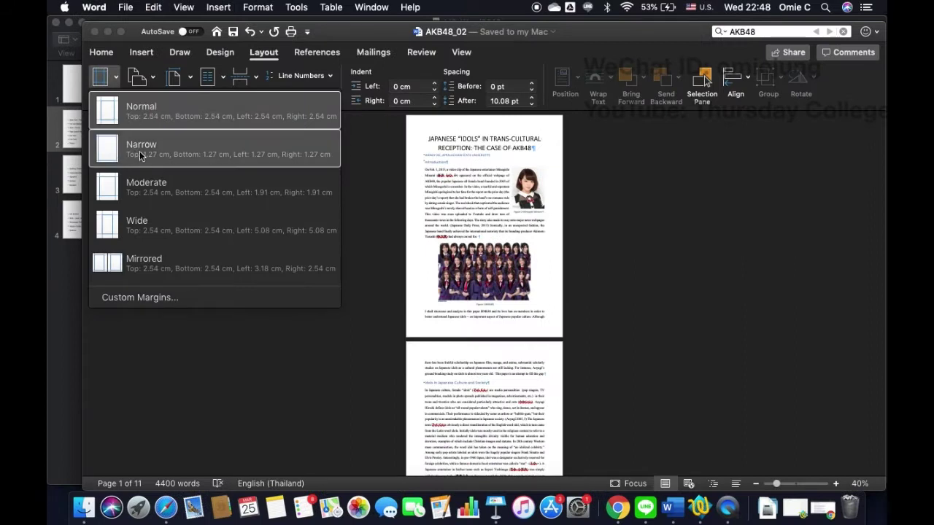
{"action": "left_click", "coordinate": [139, 151]}
{"action": "scroll", "coordinate": [376, 215], "scroll_direction": "down", "scroll_amount": 15}
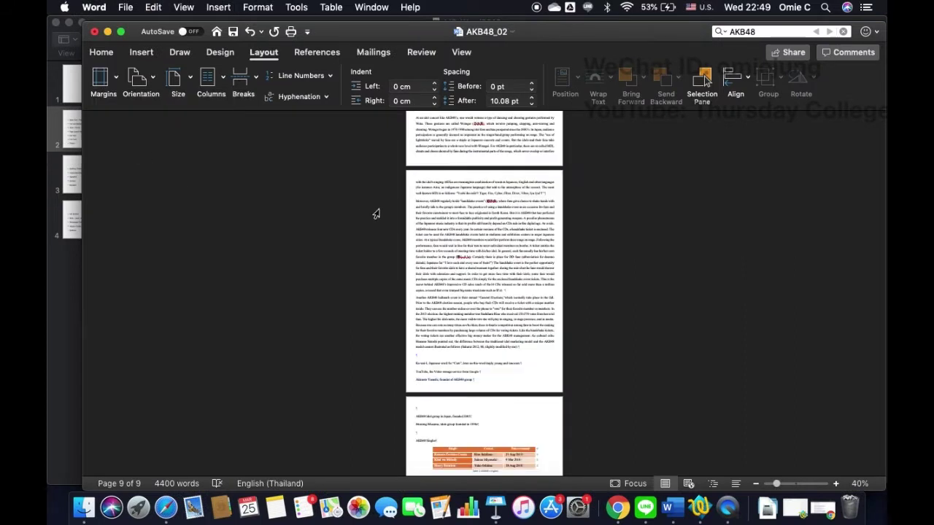
{"action": "scroll", "coordinate": [378, 221], "scroll_direction": "up", "scroll_amount": 20}
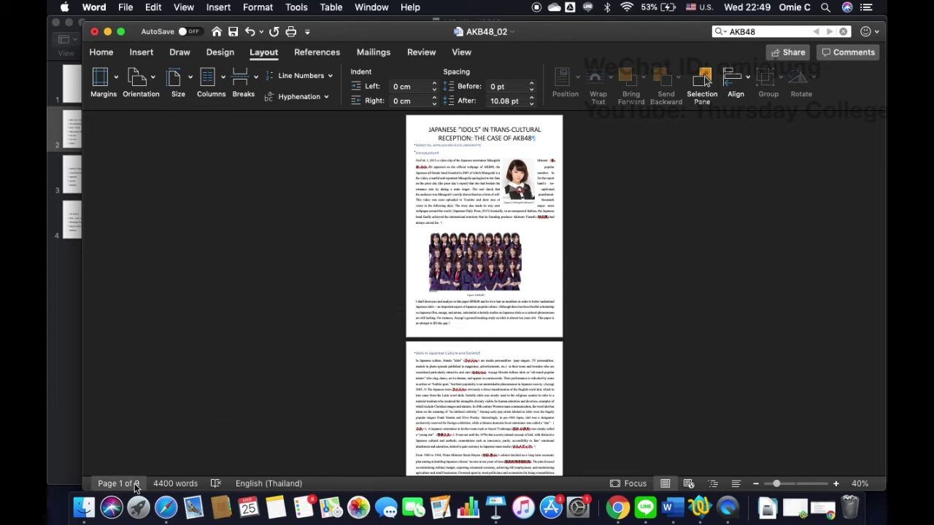
Step: Restore Normal margins so the paper runs 11 pages again
{"action": "left_click", "coordinate": [113, 78]}
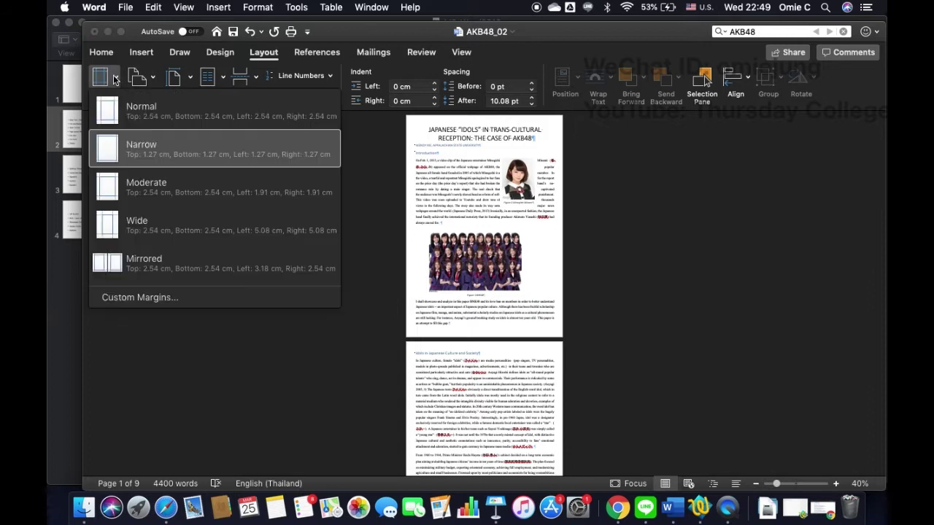
{"action": "left_click", "coordinate": [128, 119]}
{"action": "scroll", "coordinate": [152, 361], "scroll_direction": "down", "scroll_amount": 20}
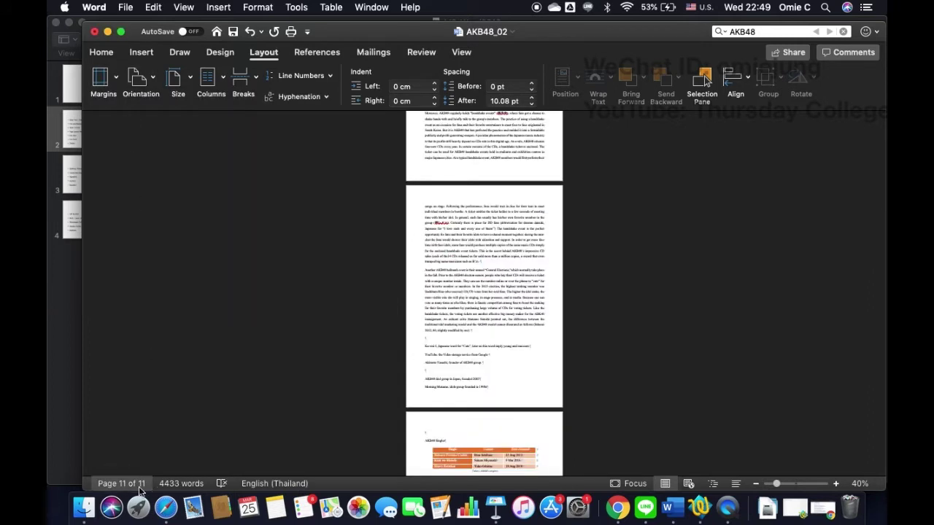
{"action": "scroll", "coordinate": [440, 173], "scroll_direction": "up", "scroll_amount": 10}
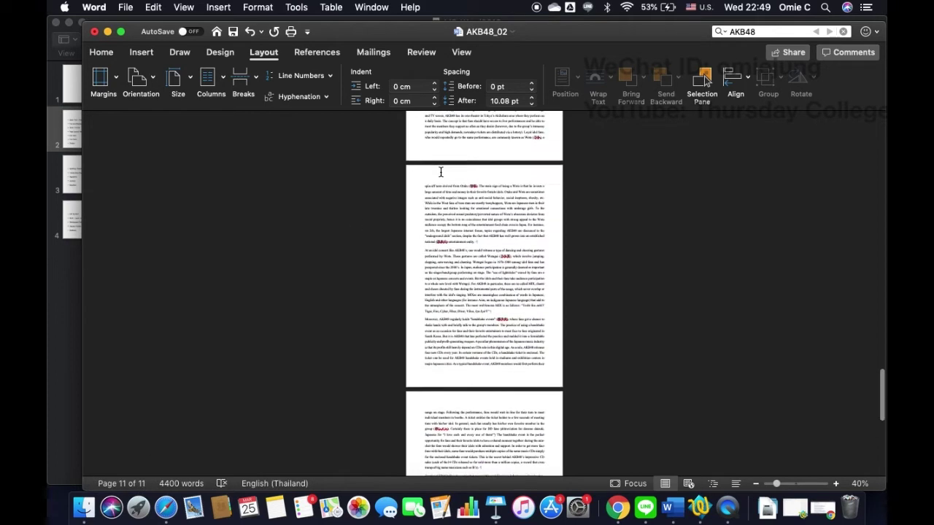
{"action": "scroll", "coordinate": [440, 173], "scroll_direction": "up", "scroll_amount": 20}
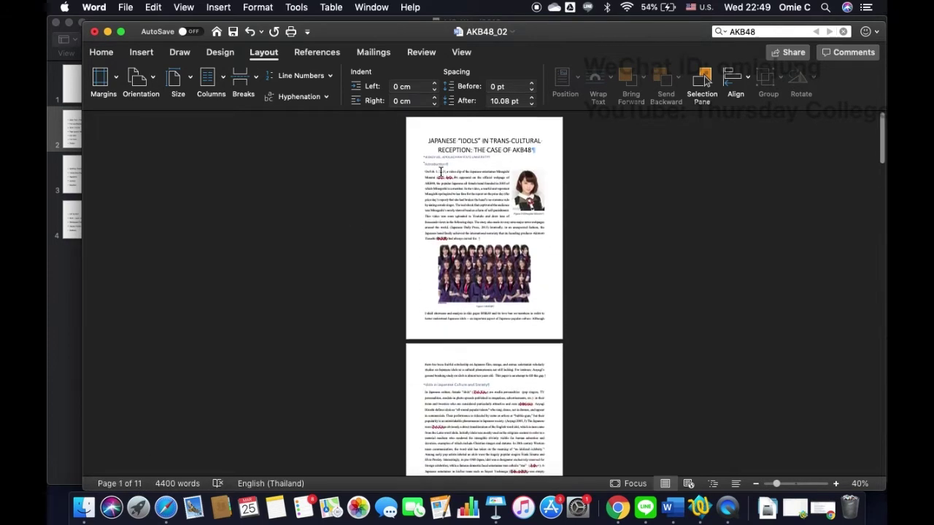
Step: Review the 2.54 cm custom margin settings and close them without changes
{"action": "left_click", "coordinate": [100, 77]}
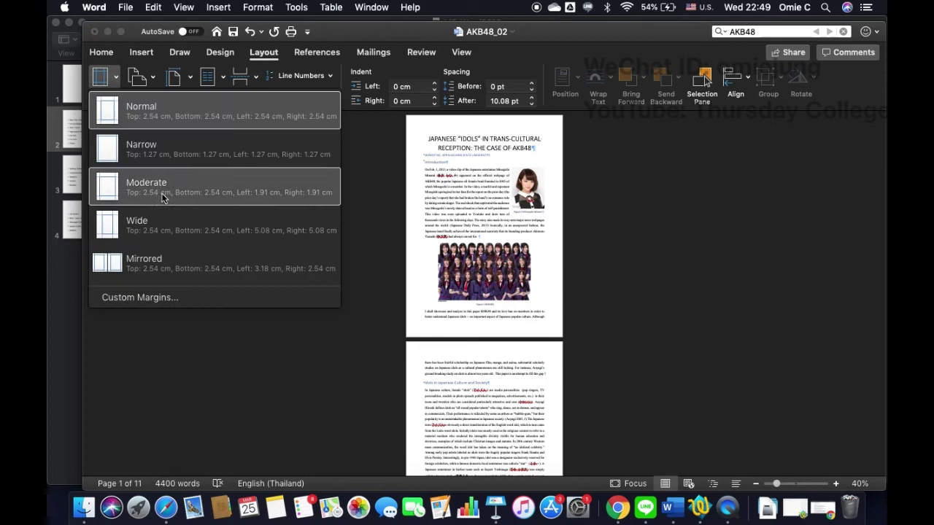
{"action": "left_click", "coordinate": [153, 298]}
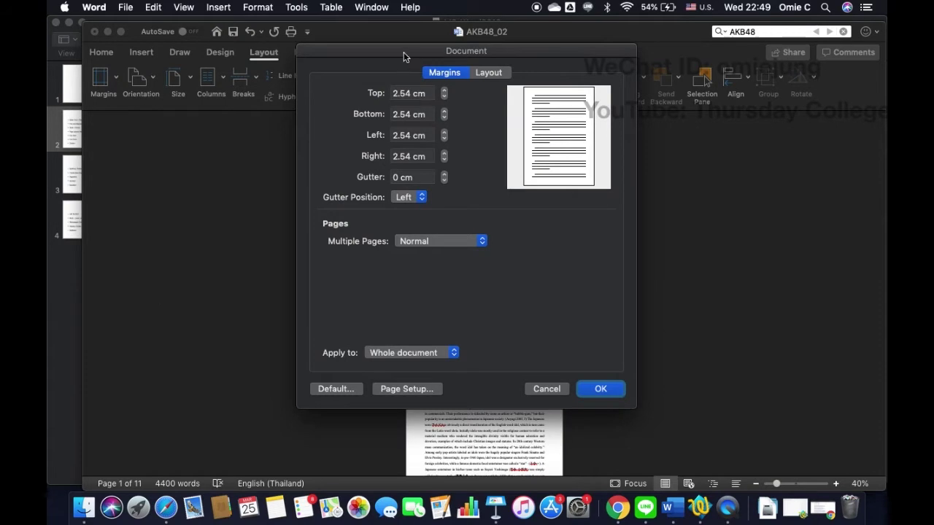
{"action": "left_click_drag", "start_coordinate": [407, 54], "coordinate": [683, 97]}
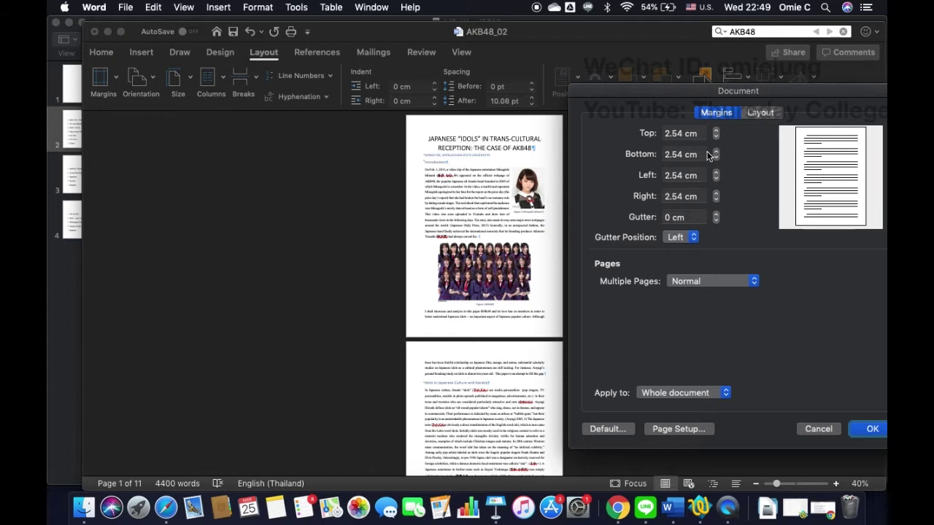
{"action": "left_click", "coordinate": [814, 430]}
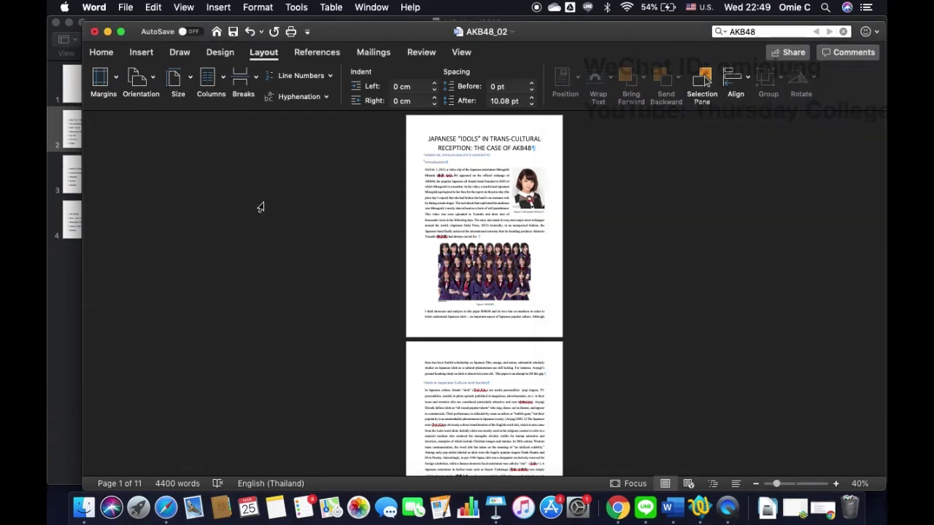
Step: Try Landscape orientation on the paper's pages, then bring back the orientation choices
{"action": "left_click", "coordinate": [156, 81]}
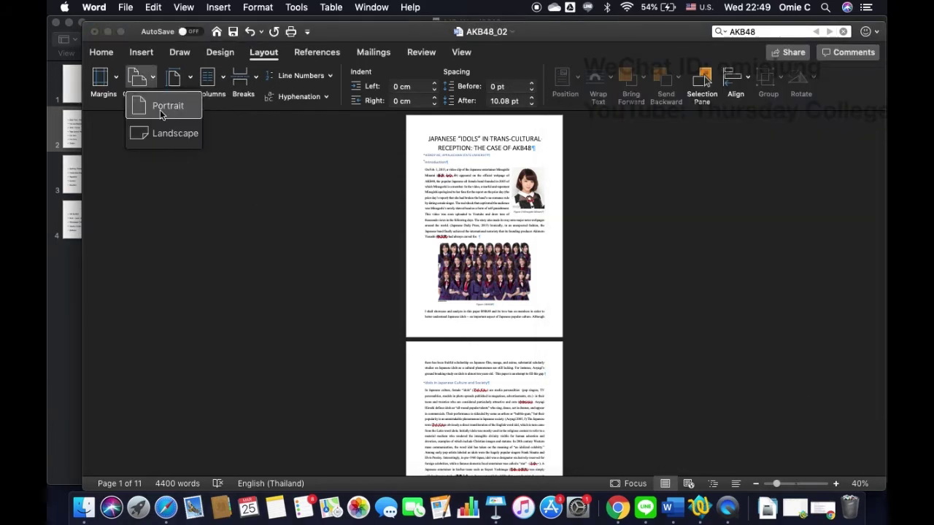
{"action": "left_click", "coordinate": [165, 137]}
{"action": "scroll", "coordinate": [338, 243], "scroll_direction": "down", "scroll_amount": 15}
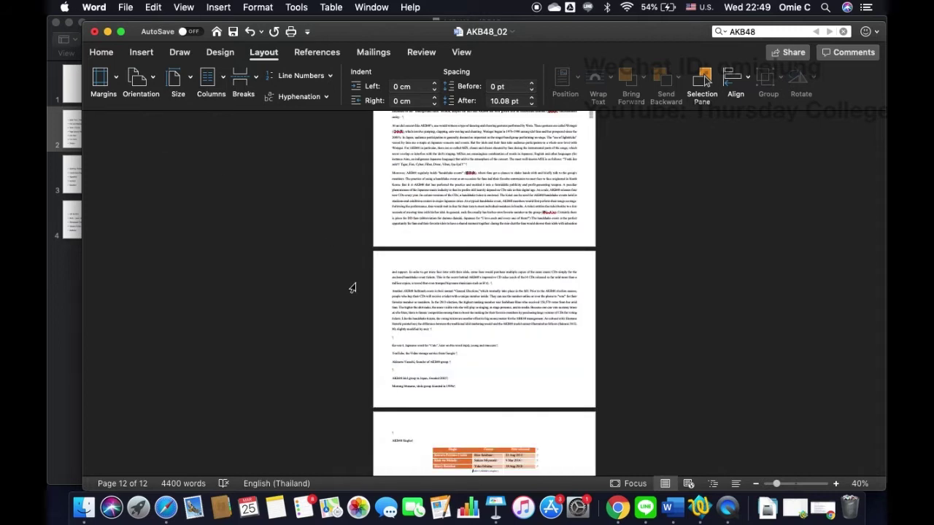
{"action": "scroll", "coordinate": [352, 289], "scroll_direction": "up", "scroll_amount": 20}
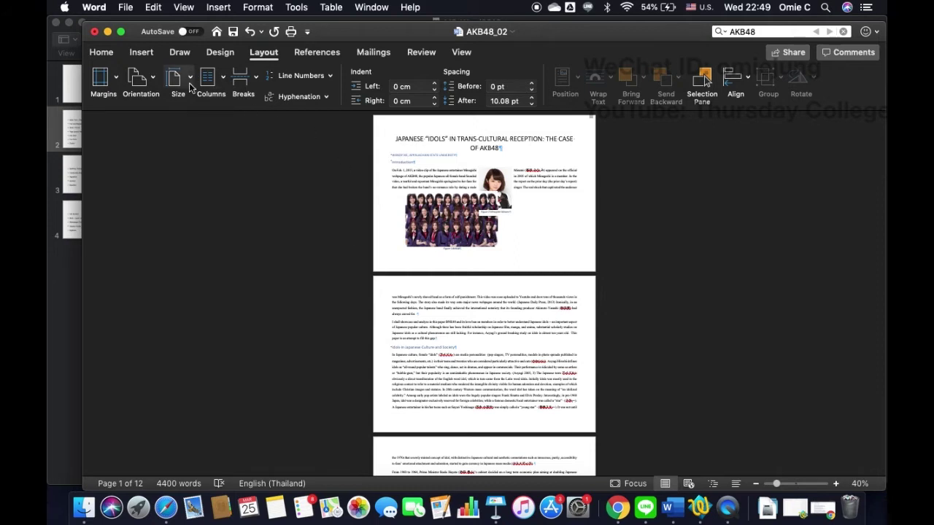
{"action": "left_click", "coordinate": [146, 78]}
Step: Return the pages to Portrait orientation and set the paper size to A4
{"action": "left_click", "coordinate": [162, 107]}
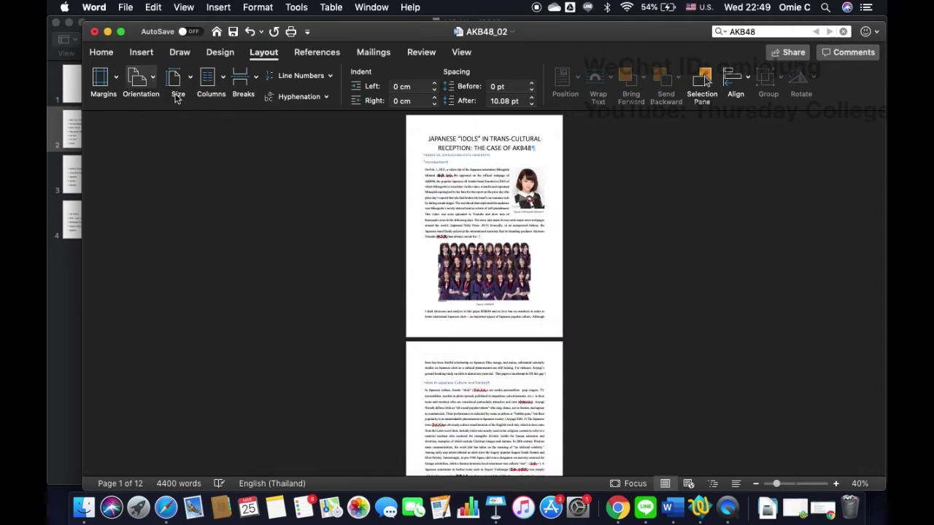
{"action": "left_click", "coordinate": [189, 80]}
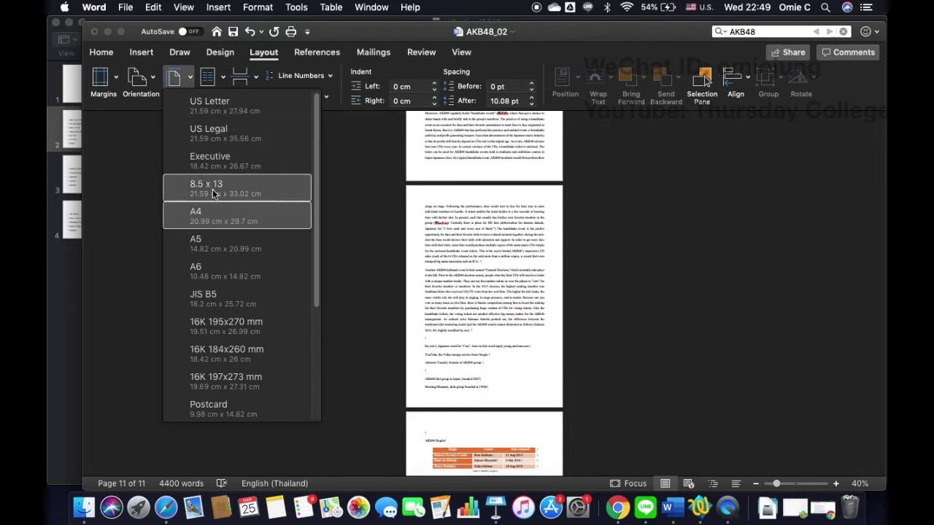
{"action": "left_click", "coordinate": [210, 217]}
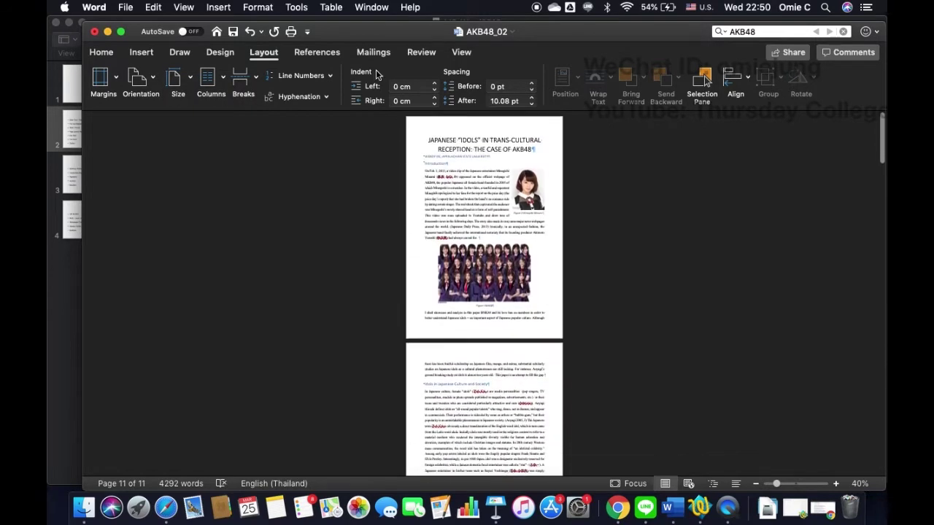
Step: Try the US Legal and then the 8.5 x 13 paper sizes
{"action": "left_click", "coordinate": [183, 82]}
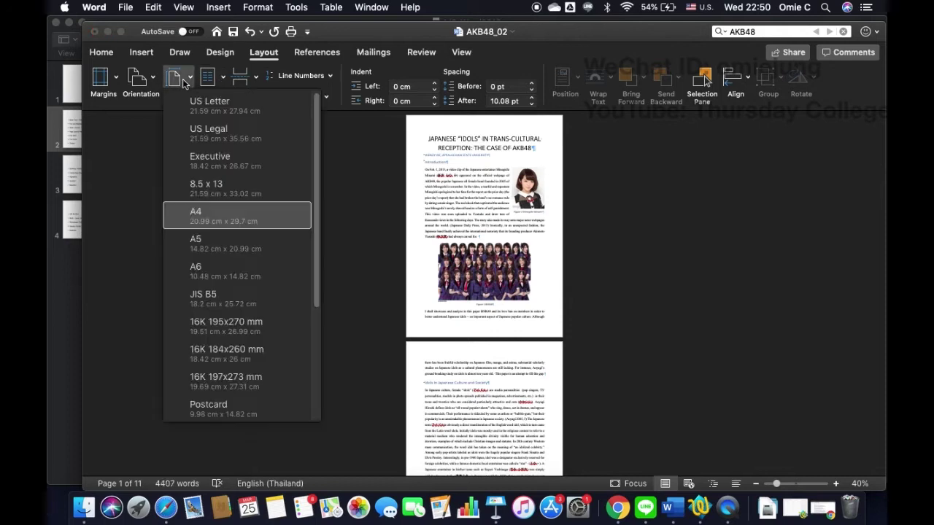
{"action": "left_click", "coordinate": [201, 130]}
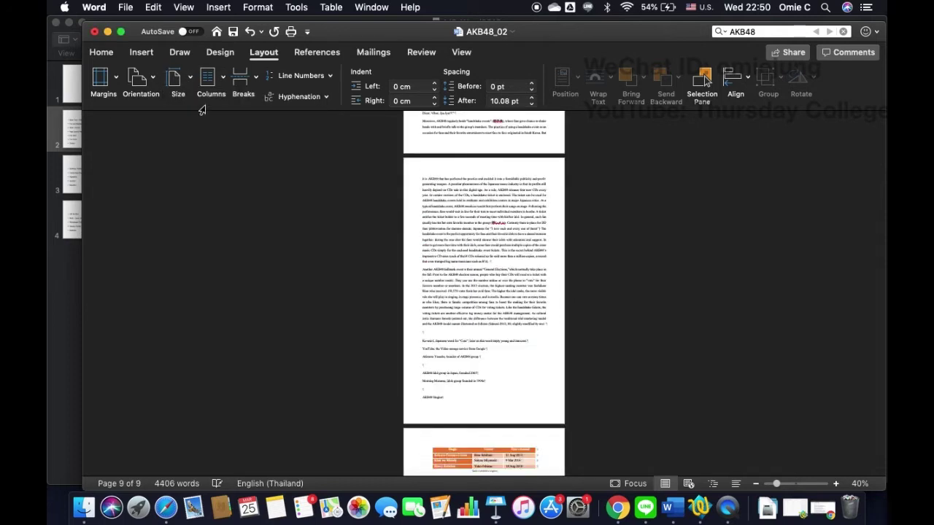
{"action": "left_click", "coordinate": [183, 83]}
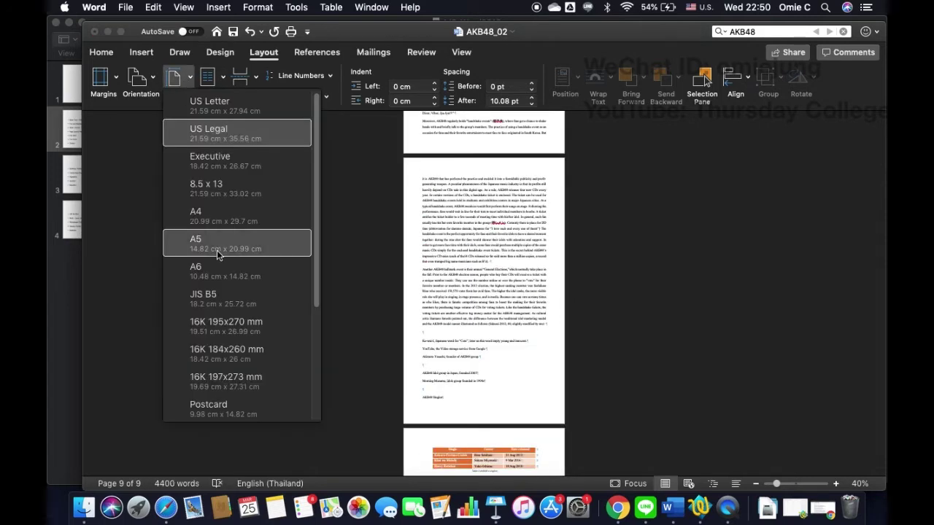
{"action": "left_click", "coordinate": [223, 193]}
{"action": "scroll", "coordinate": [223, 193], "scroll_direction": "up", "scroll_amount": 15}
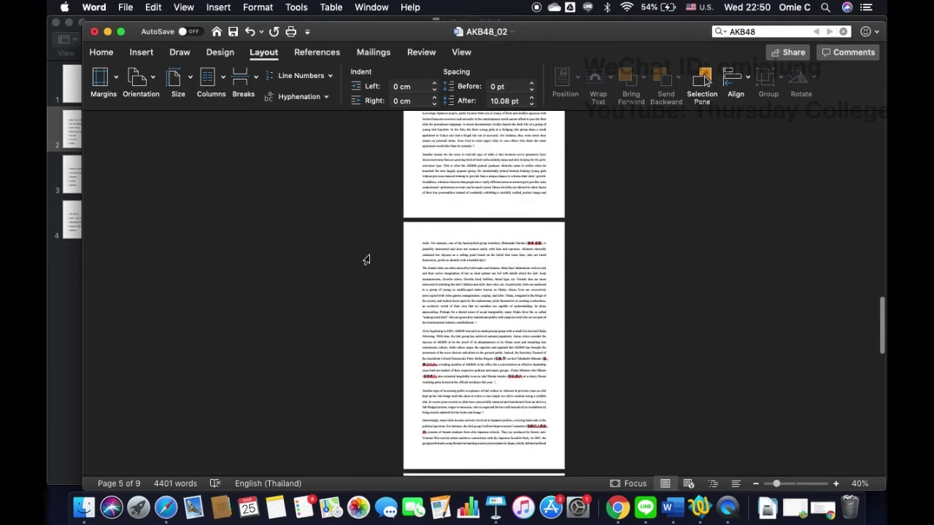
{"action": "scroll", "coordinate": [366, 260], "scroll_direction": "up", "scroll_amount": 10}
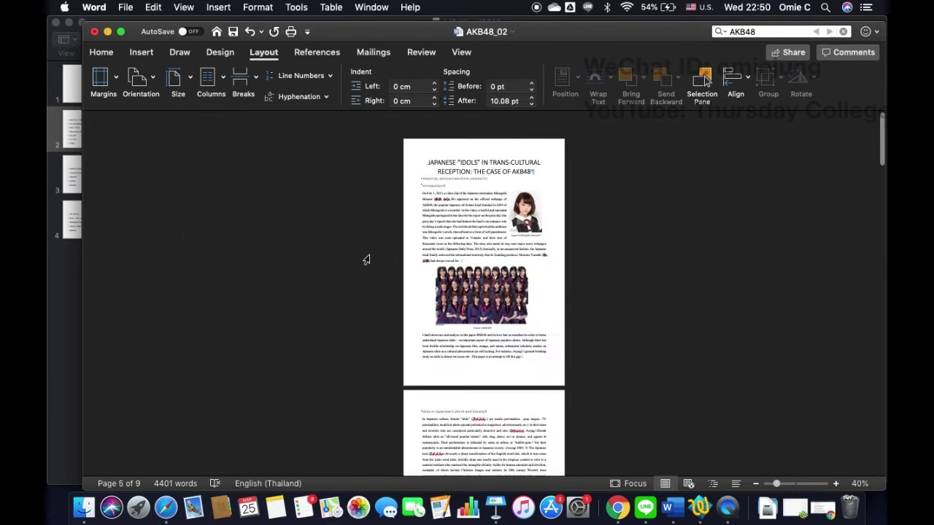
Step: Set the paper size back to A4, bringing the paper to 11 pages
{"action": "left_click", "coordinate": [192, 80]}
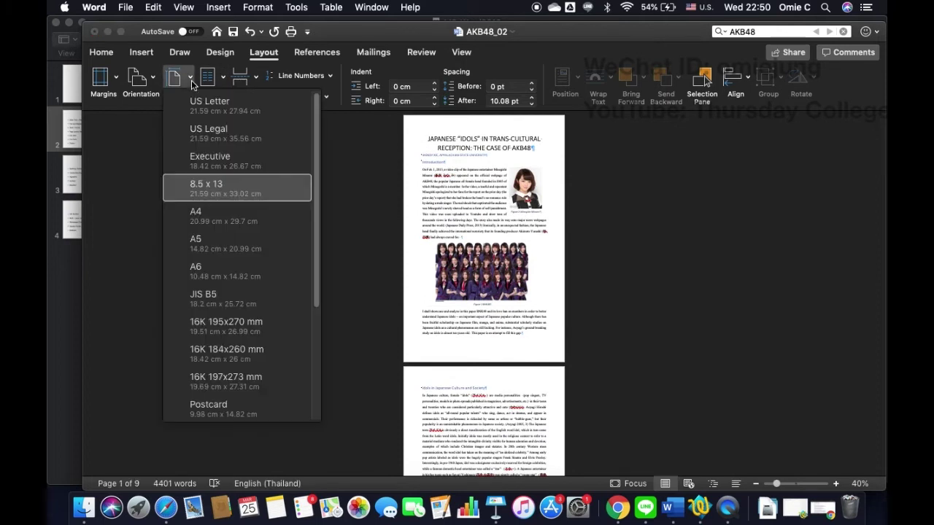
{"action": "left_click", "coordinate": [226, 220]}
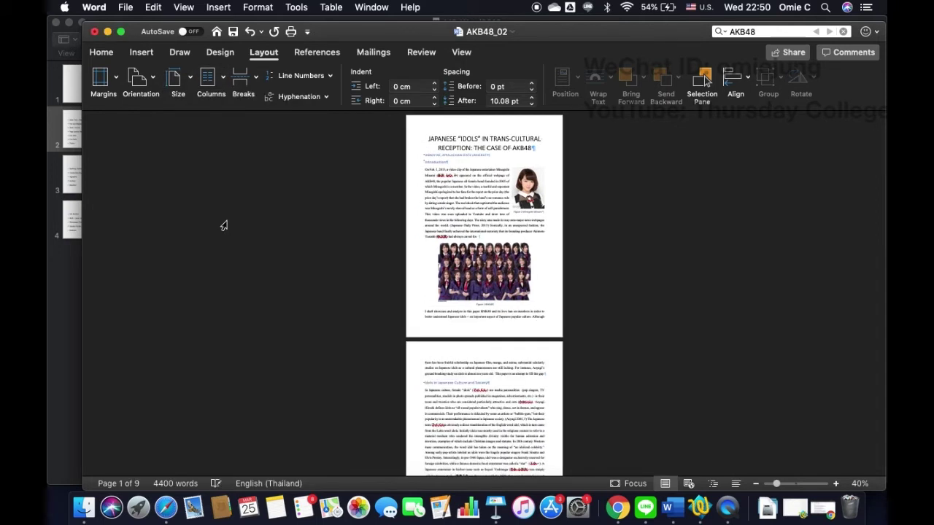
{"action": "scroll", "coordinate": [323, 254], "scroll_direction": "down", "scroll_amount": 20}
{"action": "scroll", "coordinate": [387, 243], "scroll_direction": "up", "scroll_amount": 20}
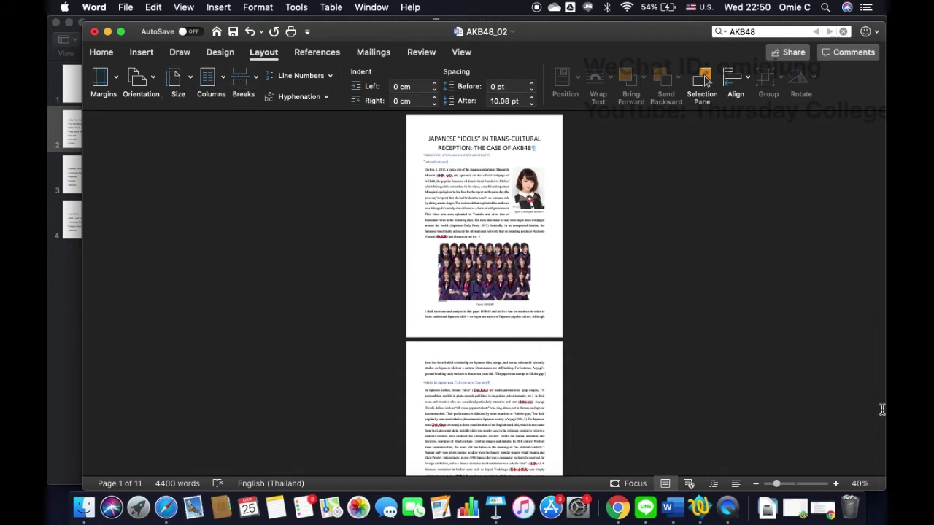
Step: Zoom Word to 110%, review Keynote's Topics (1) slide, then minimise Keynote
{"action": "left_click", "coordinate": [838, 484]}
{"action": "left_click", "coordinate": [838, 483]}
{"action": "left_click", "coordinate": [838, 483]}
{"action": "left_click", "coordinate": [838, 483]}
{"action": "left_click", "coordinate": [838, 484]}
{"action": "left_click", "coordinate": [837, 484]}
{"action": "left_click", "coordinate": [838, 483]}
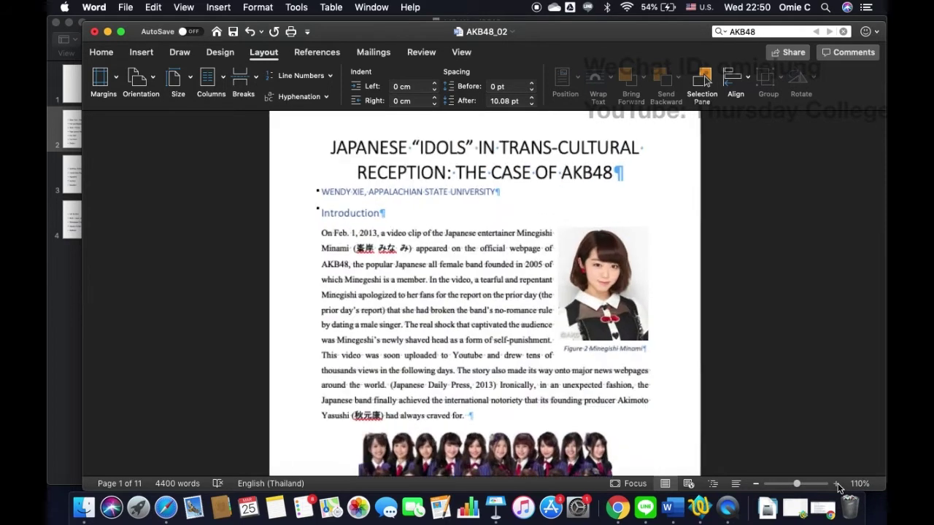
{"action": "left_click", "coordinate": [495, 509]}
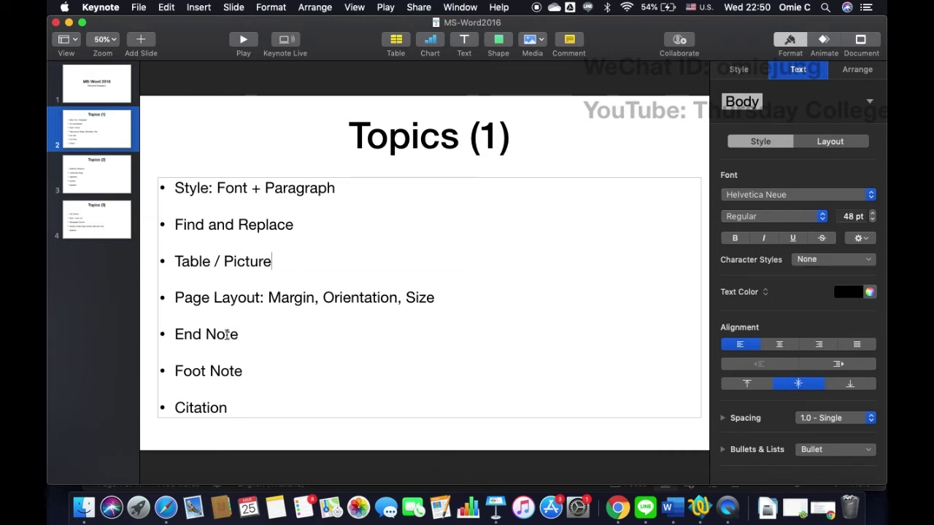
{"action": "left_click", "coordinate": [69, 23]}
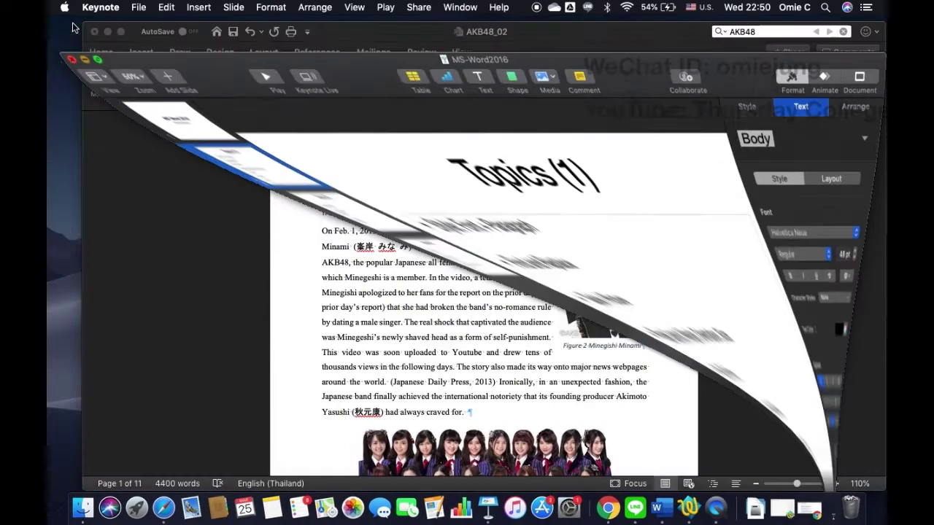
{"action": "scroll", "coordinate": [438, 336], "scroll_direction": "down", "scroll_amount": 5}
{"action": "scroll", "coordinate": [438, 336], "scroll_direction": "down", "scroll_amount": 6}
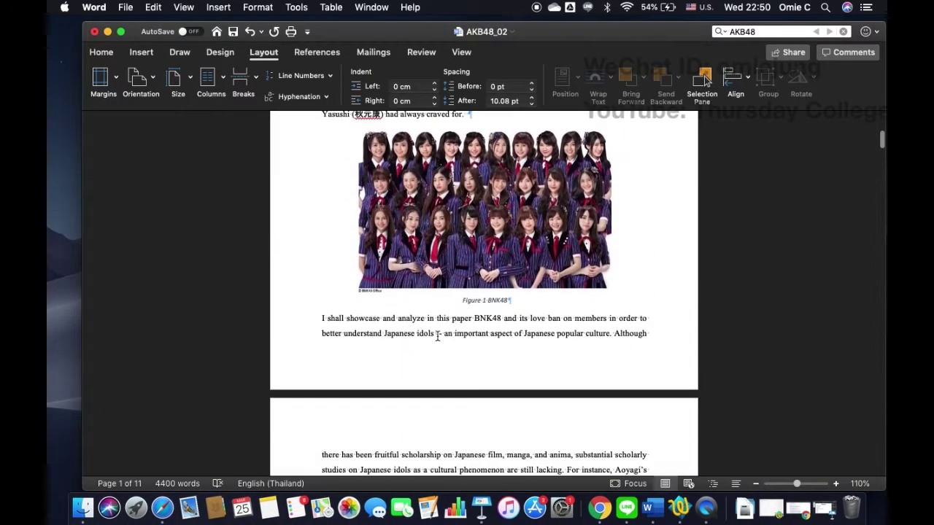
{"action": "scroll", "coordinate": [438, 335], "scroll_direction": "down", "scroll_amount": 6}
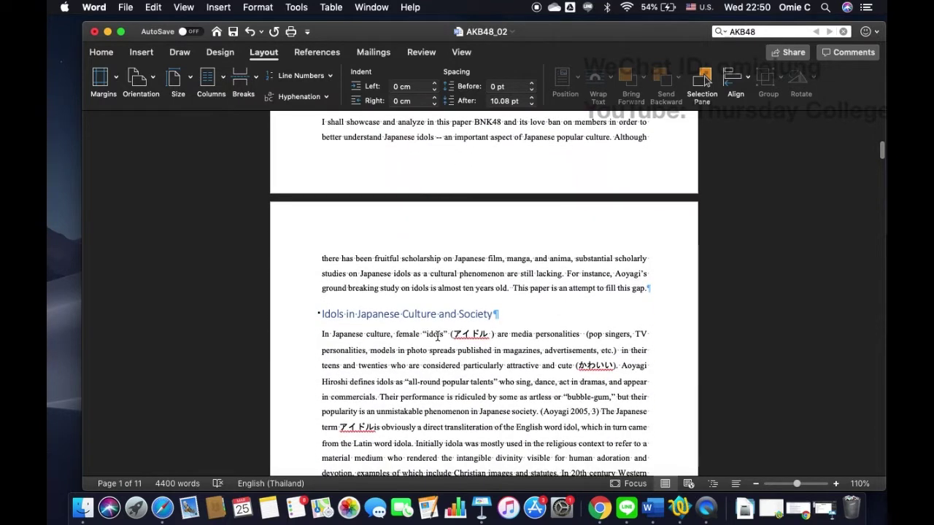
{"action": "scroll", "coordinate": [437, 336], "scroll_direction": "up", "scroll_amount": 12}
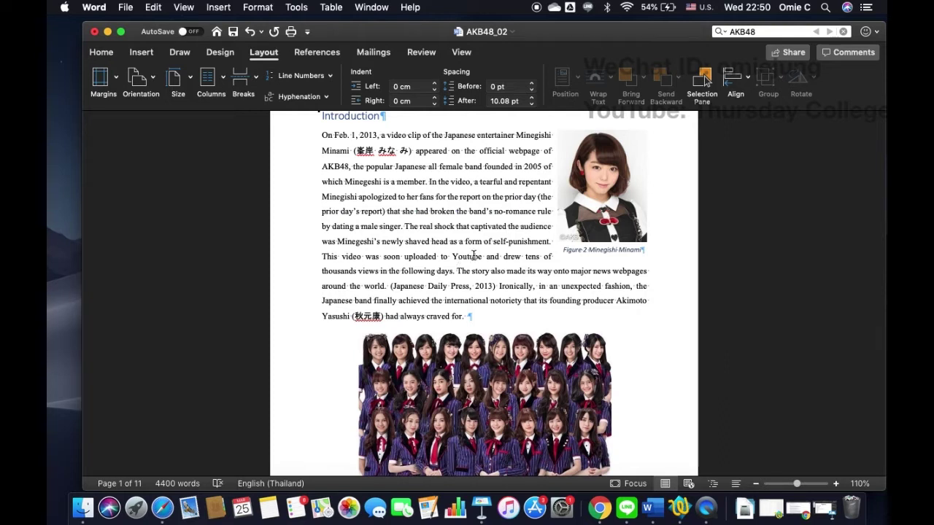
{"action": "scroll", "coordinate": [554, 278], "scroll_direction": "down", "scroll_amount": 10}
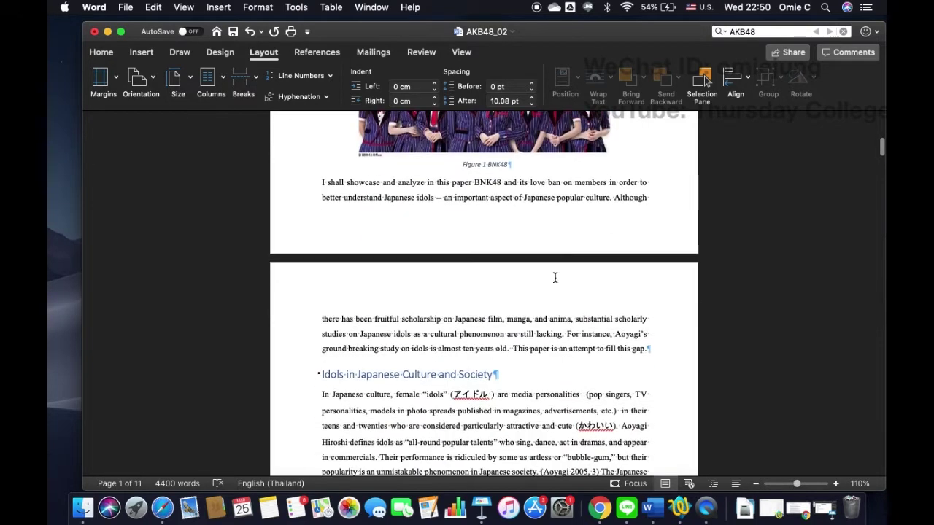
{"action": "left_click_drag", "start_coordinate": [881, 148], "coordinate": [878, 438]}
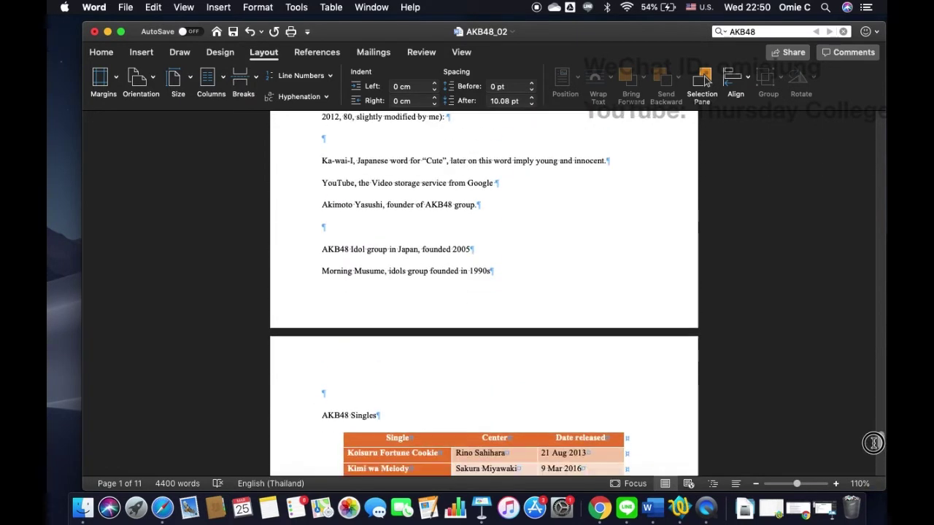
{"action": "scroll", "coordinate": [435, 192], "scroll_direction": "up", "scroll_amount": 1}
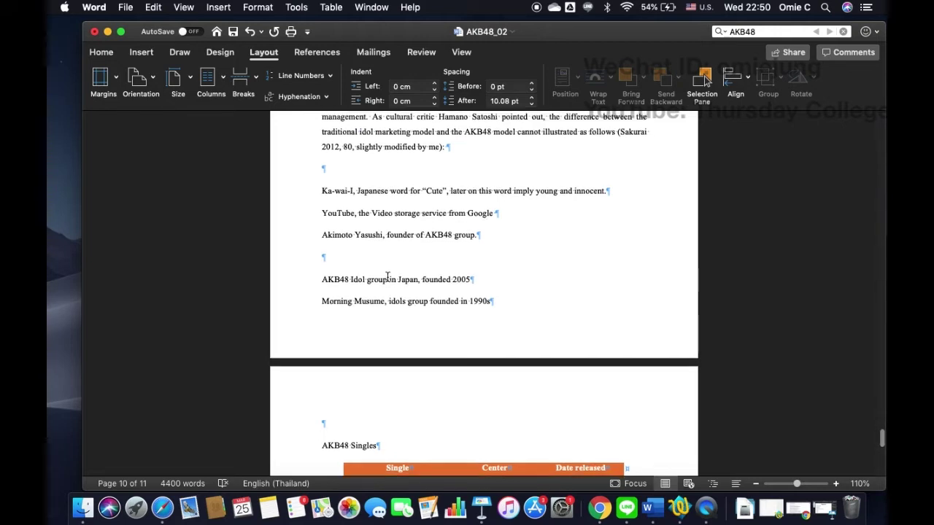
{"action": "scroll", "coordinate": [390, 226], "scroll_direction": "up", "scroll_amount": 1}
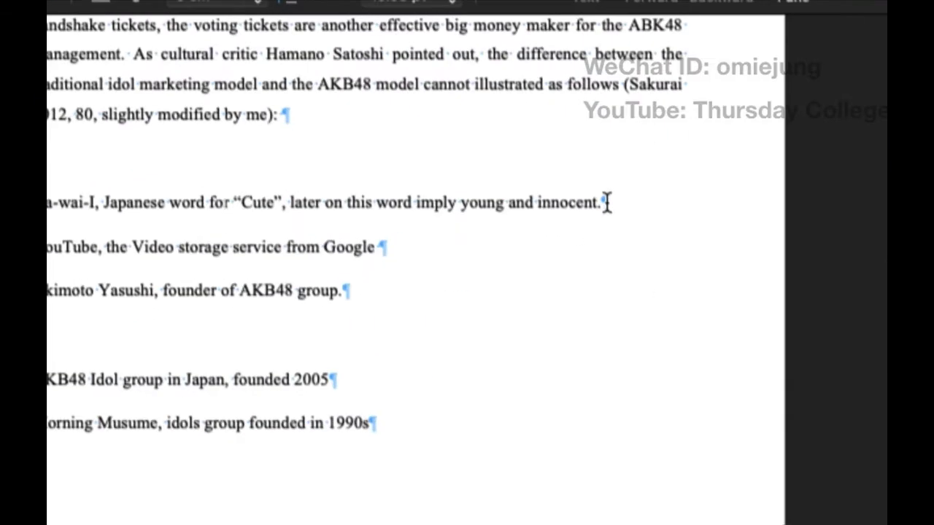
{"action": "left_click_drag", "start_coordinate": [606, 203], "coordinate": [0, 204]}
{"action": "key", "text": "ctrl+c"}
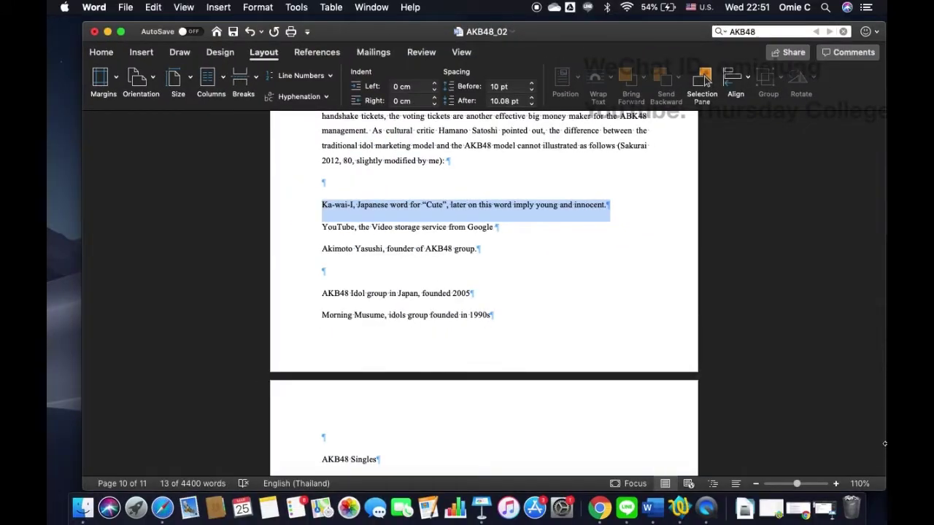
{"action": "scroll", "coordinate": [820, 339], "scroll_direction": "up", "scroll_amount": 10}
{"action": "scroll", "coordinate": [820, 339], "scroll_direction": "up", "scroll_amount": 20}
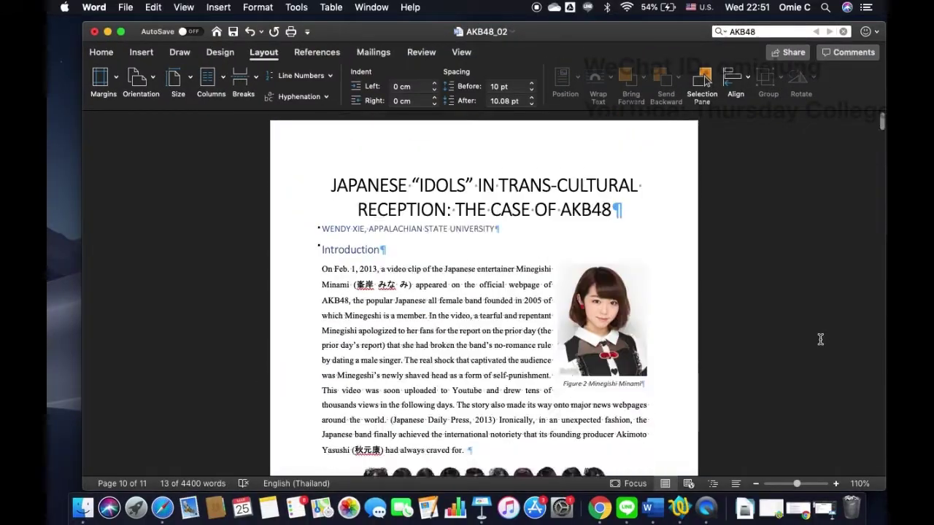
{"action": "scroll", "coordinate": [473, 373], "scroll_direction": "down", "scroll_amount": 5}
{"action": "scroll", "coordinate": [473, 373], "scroll_direction": "down", "scroll_amount": 5}
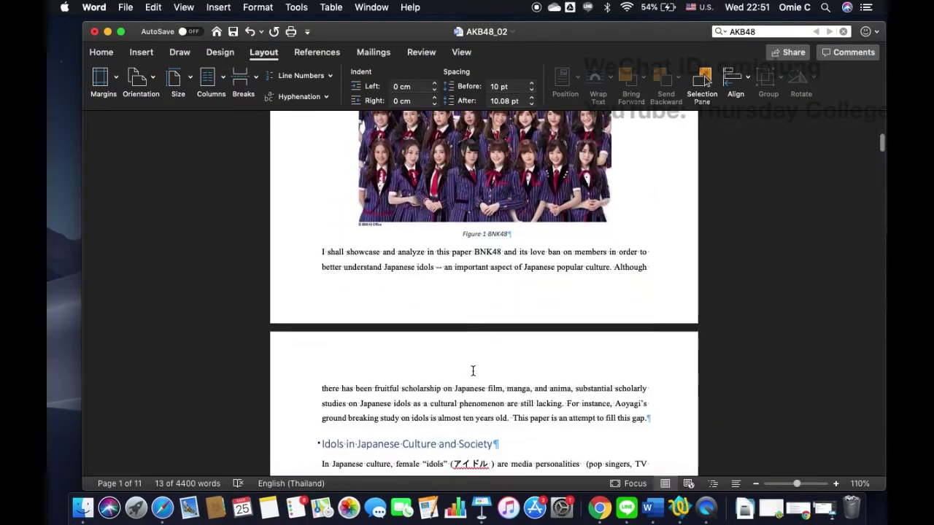
{"action": "scroll", "coordinate": [472, 373], "scroll_direction": "down", "scroll_amount": 3}
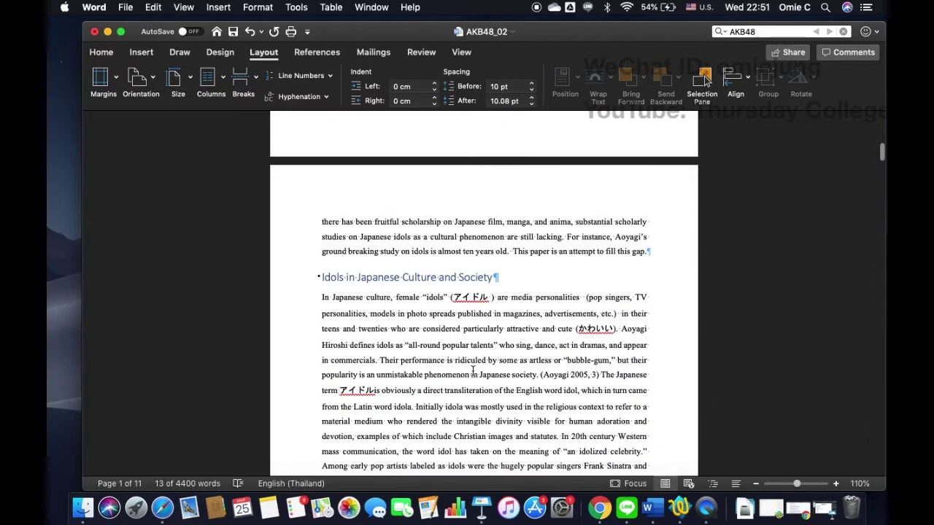
{"action": "left_click", "coordinate": [559, 330]}
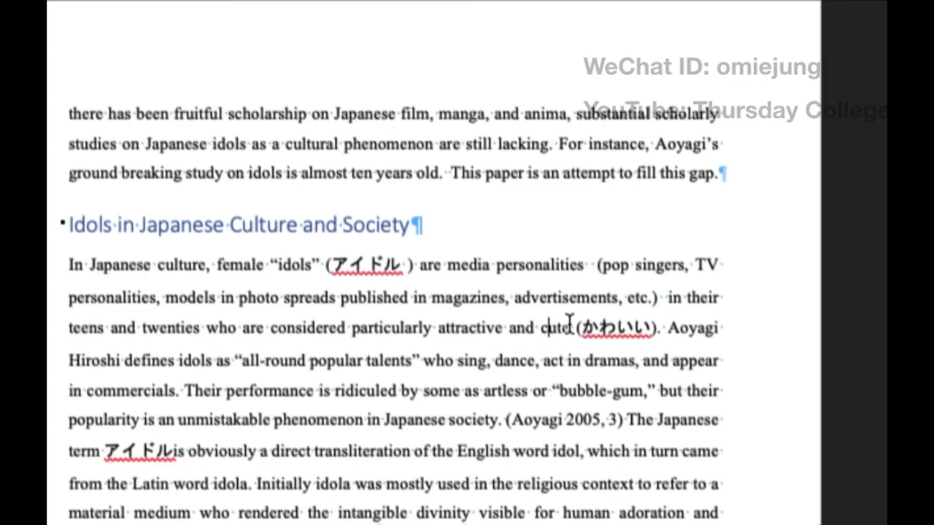
Step: Place the caret after (かわいい) and show the References tab
{"action": "left_click", "coordinate": [661, 328]}
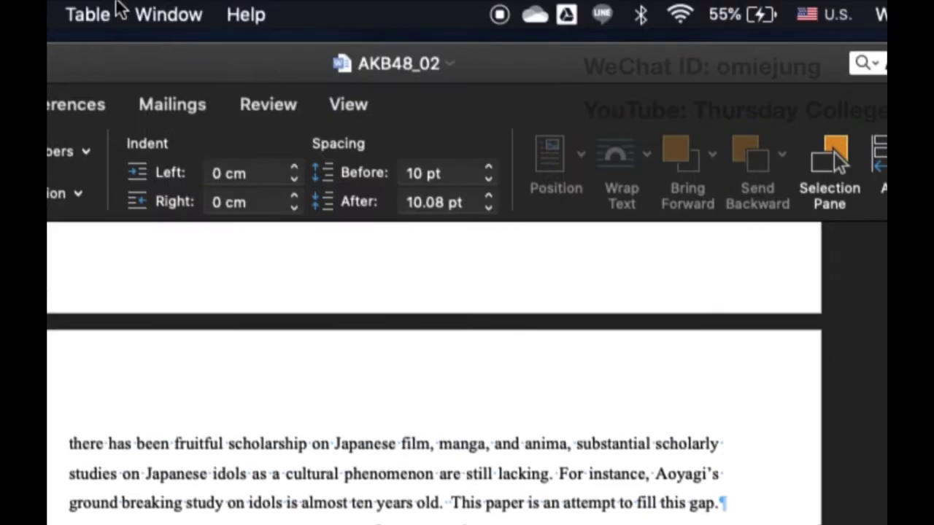
{"action": "left_click", "coordinate": [220, 114]}
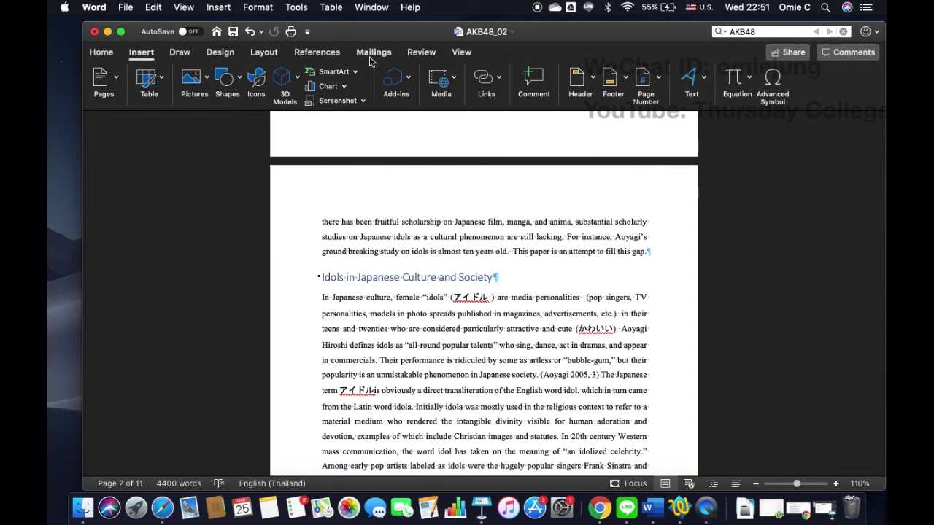
{"action": "left_click", "coordinate": [318, 53]}
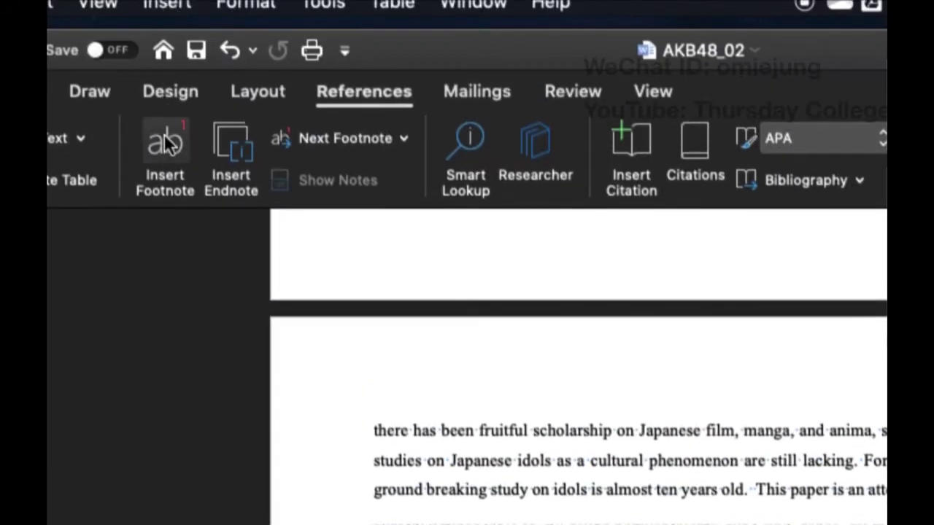
Step: Insert a footnote after (かわいい) with the pasted Ka-wai-I definition, removing the extra empty line
{"action": "left_click", "coordinate": [167, 143]}
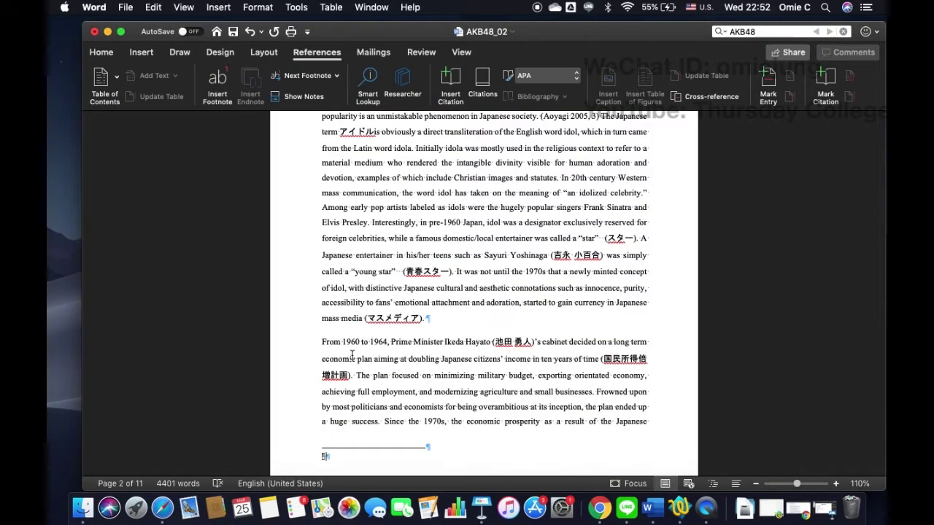
{"action": "scroll", "coordinate": [352, 356], "scroll_direction": "down", "scroll_amount": 2}
{"action": "scroll", "coordinate": [351, 357], "scroll_direction": "down", "scroll_amount": 1}
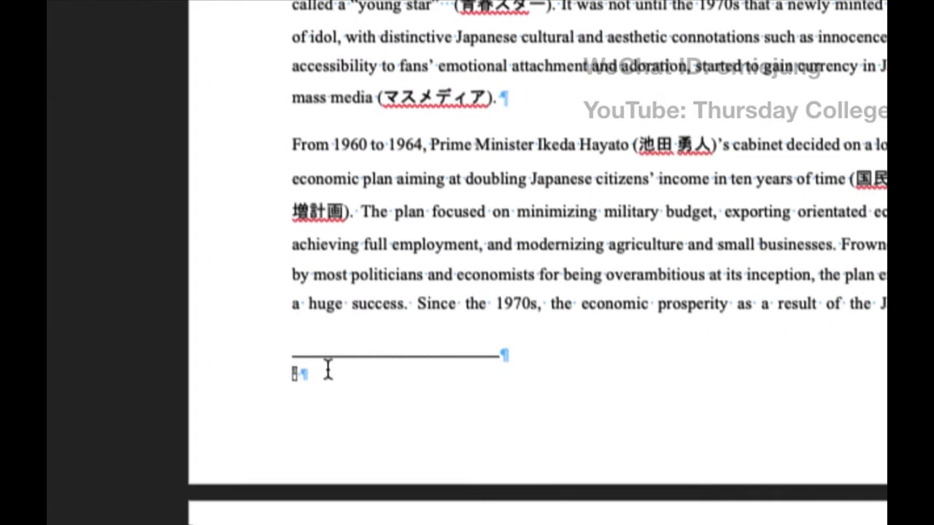
{"action": "key", "text": "ctrl+v"}
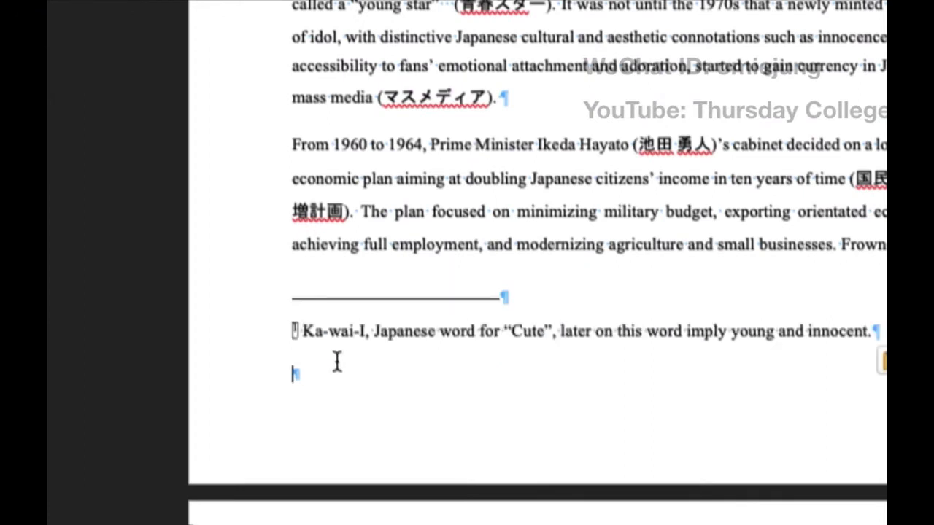
{"action": "key", "text": "BackSpace"}
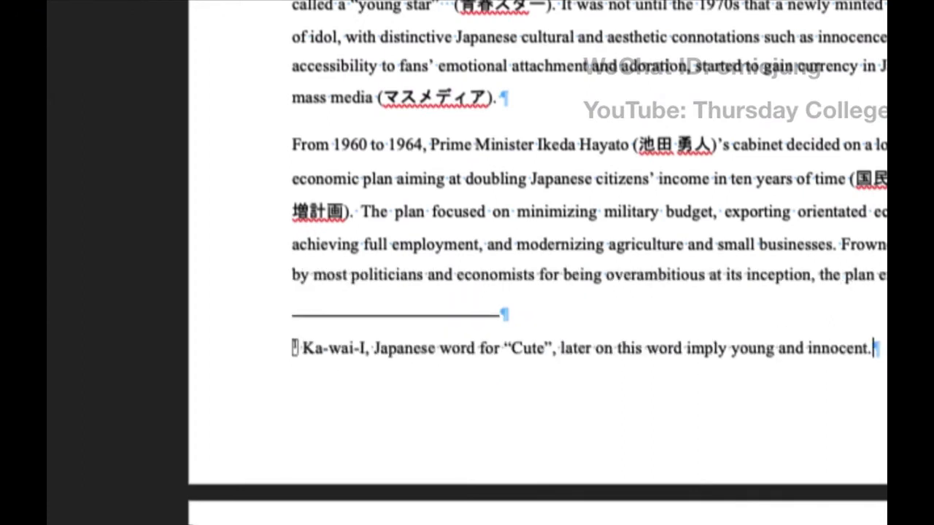
Step: Check the footnote text, then return to its reference after (かわいい)
{"action": "scroll", "coordinate": [698, 352], "scroll_direction": "down", "scroll_amount": 1}
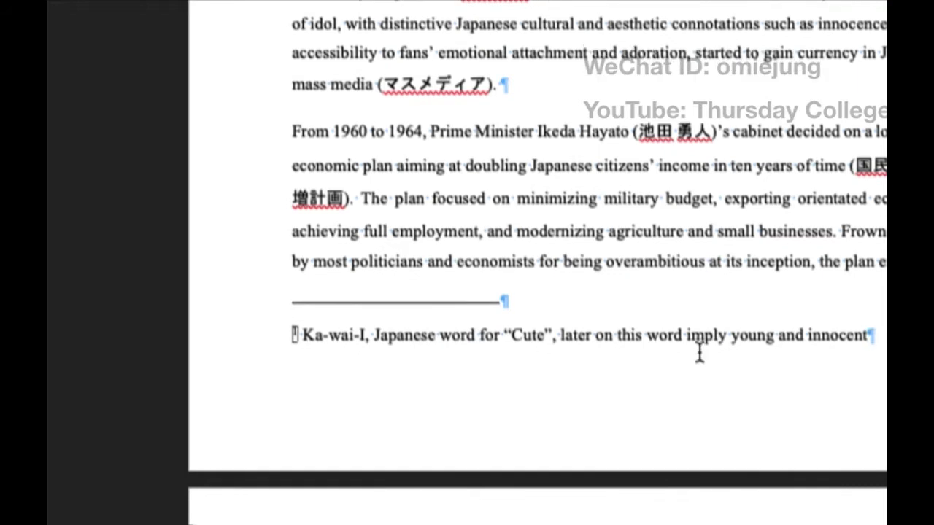
{"action": "left_click", "coordinate": [373, 336]}
{"action": "scroll", "coordinate": [559, 317], "scroll_direction": "up", "scroll_amount": 5}
{"action": "scroll", "coordinate": [560, 317], "scroll_direction": "down", "scroll_amount": 9}
{"action": "scroll", "coordinate": [411, 270], "scroll_direction": "up", "scroll_amount": 1}
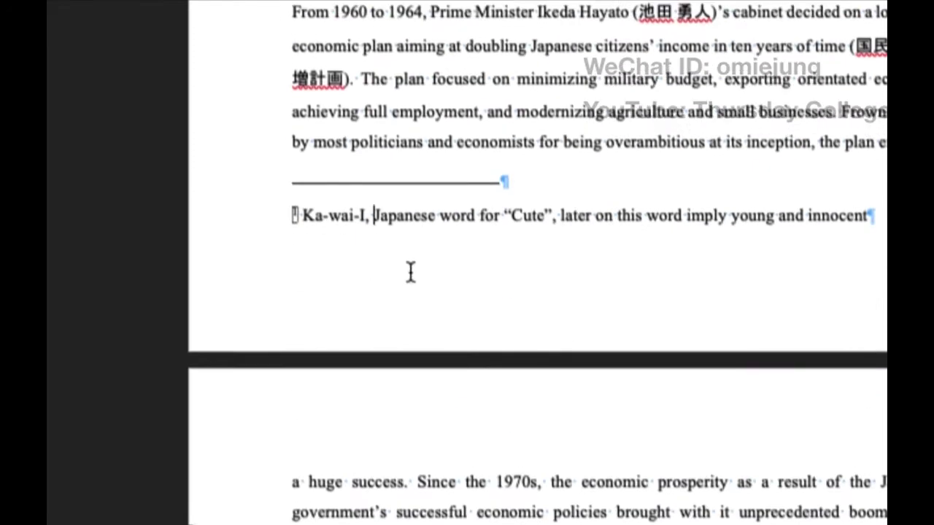
{"action": "scroll", "coordinate": [586, 233], "scroll_direction": "up", "scroll_amount": 10}
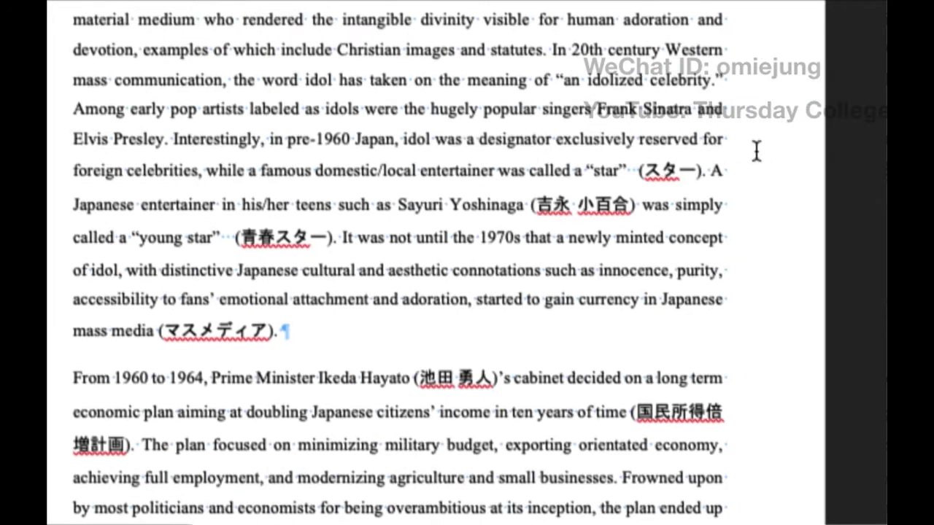
{"action": "scroll", "coordinate": [757, 151], "scroll_direction": "up", "scroll_amount": 5}
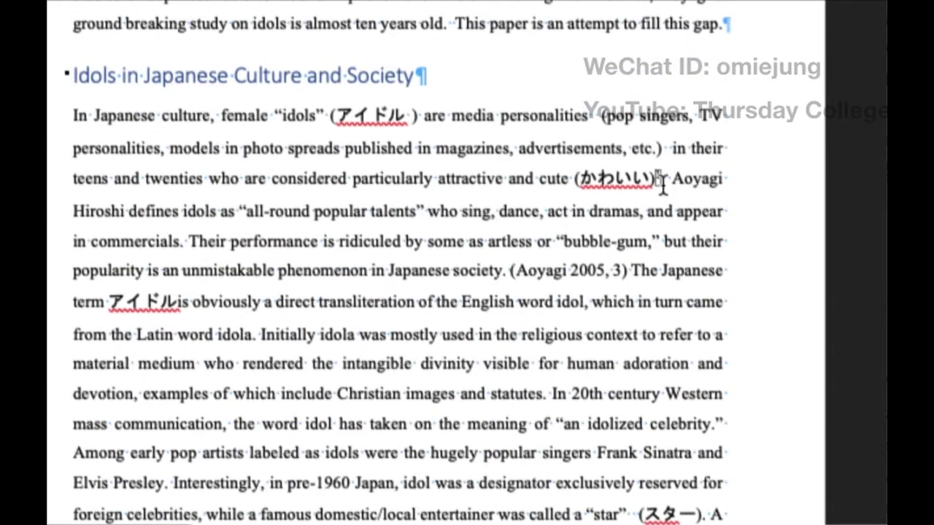
{"action": "left_click", "coordinate": [662, 179]}
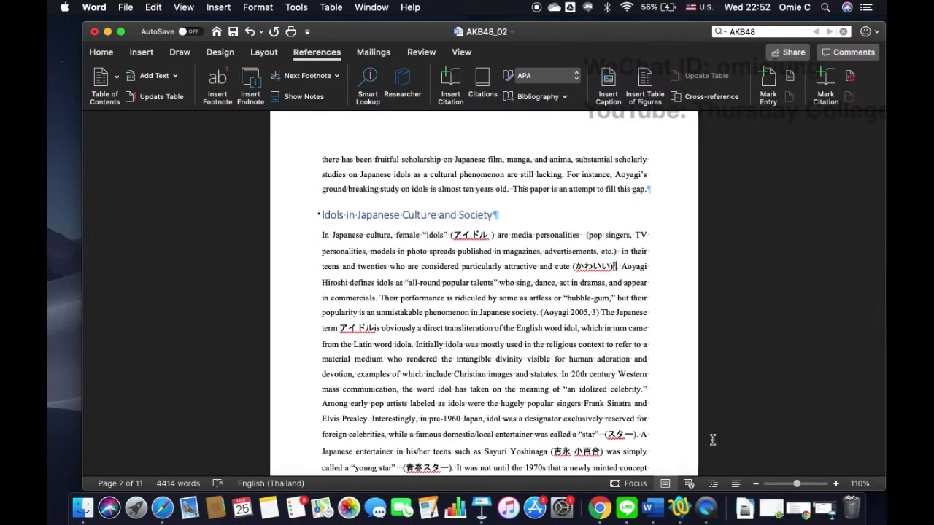
Step: Minimise the TextWrangler notes and return to Word at the prepared footnote texts near the end
{"action": "left_click", "coordinate": [680, 507]}
{"action": "left_click", "coordinate": [69, 22]}
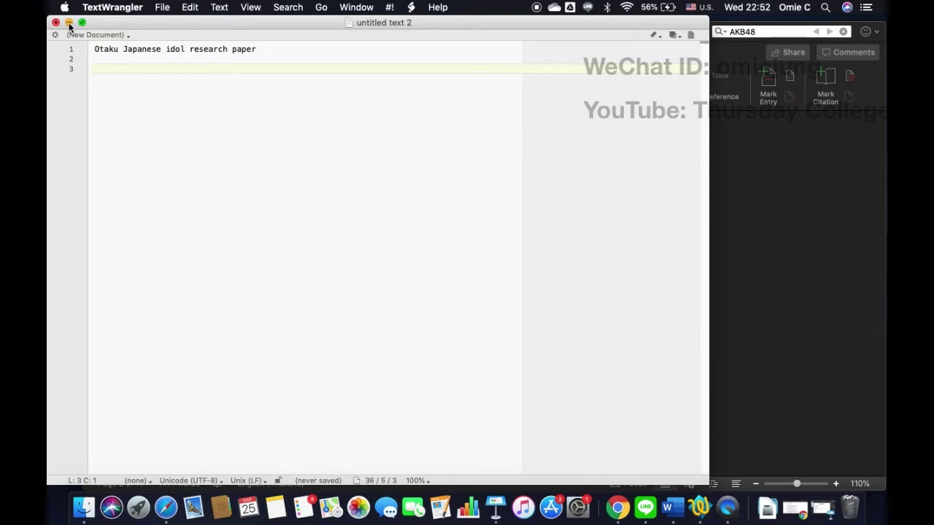
{"action": "scroll", "coordinate": [639, 439], "scroll_direction": "down", "scroll_amount": 10}
{"action": "scroll", "coordinate": [639, 438], "scroll_direction": "down", "scroll_amount": 20}
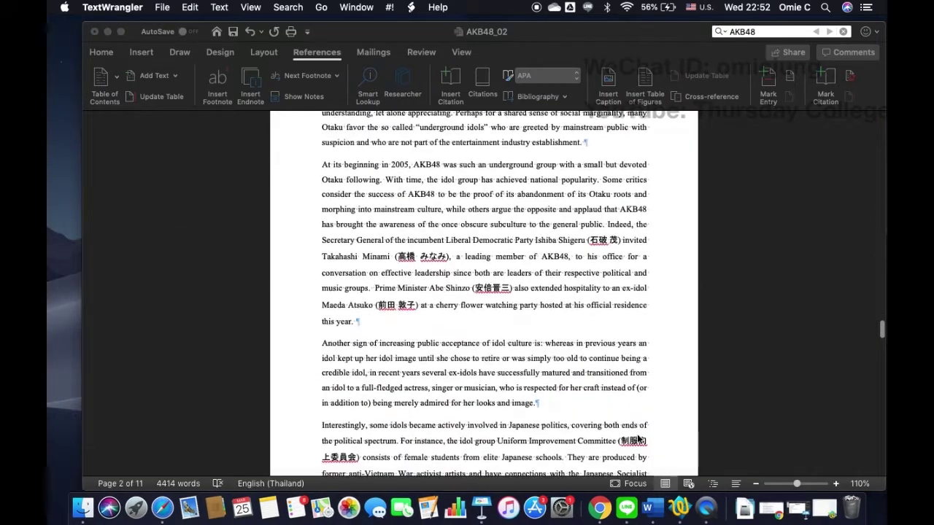
{"action": "scroll", "coordinate": [637, 439], "scroll_direction": "up", "scroll_amount": 10}
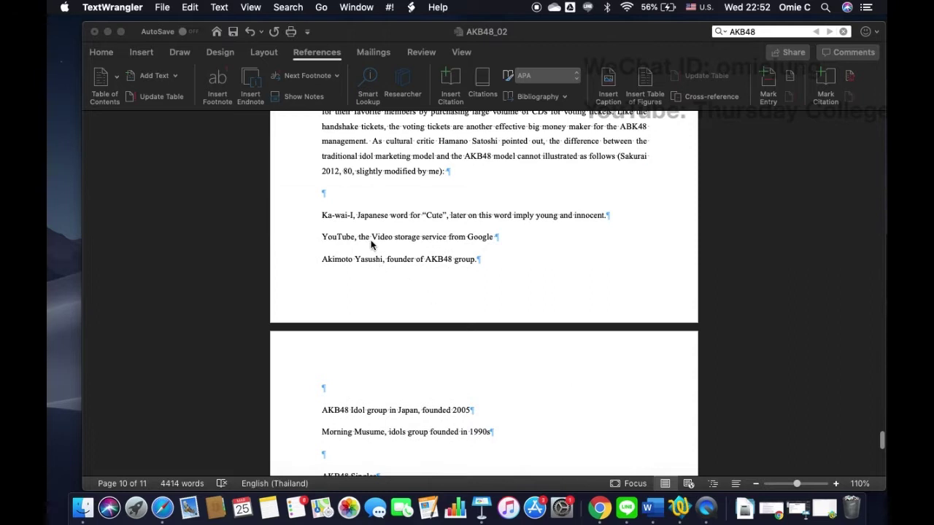
{"action": "left_click", "coordinate": [371, 244]}
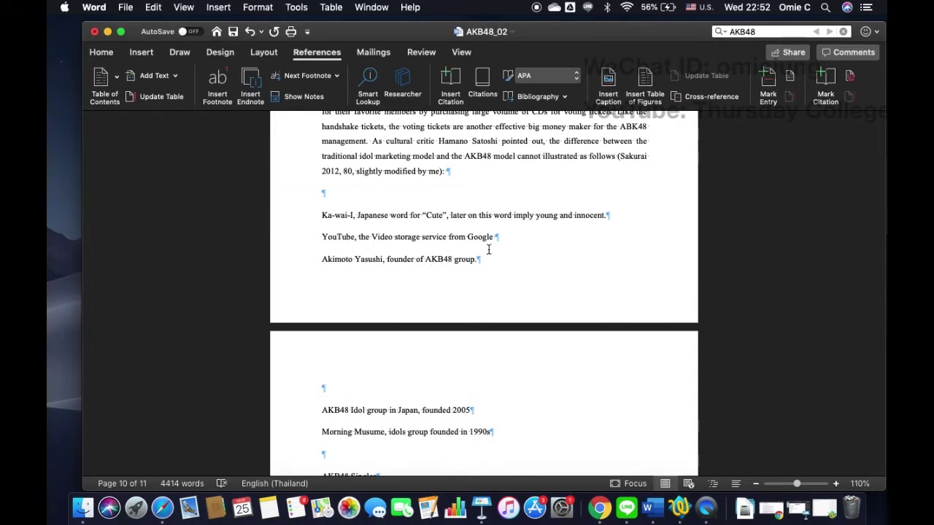
Step: Select the YouTube note line on page 10 and scroll back up to the Introduction
{"action": "left_click_drag", "start_coordinate": [502, 236], "coordinate": [323, 239]}
{"action": "key", "text": "super+c"}
{"action": "scroll", "coordinate": [436, 338], "scroll_direction": "up", "scroll_amount": 20}
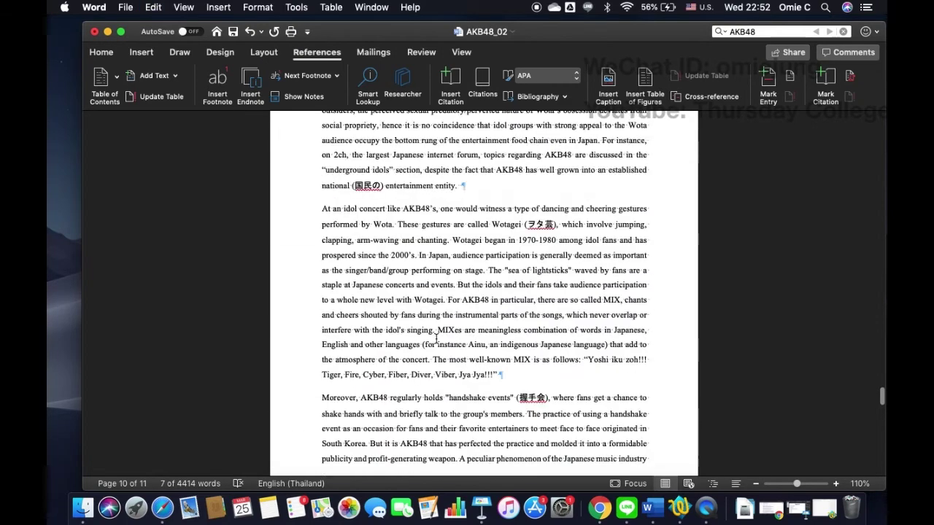
{"action": "scroll", "coordinate": [437, 339], "scroll_direction": "down", "scroll_amount": 15}
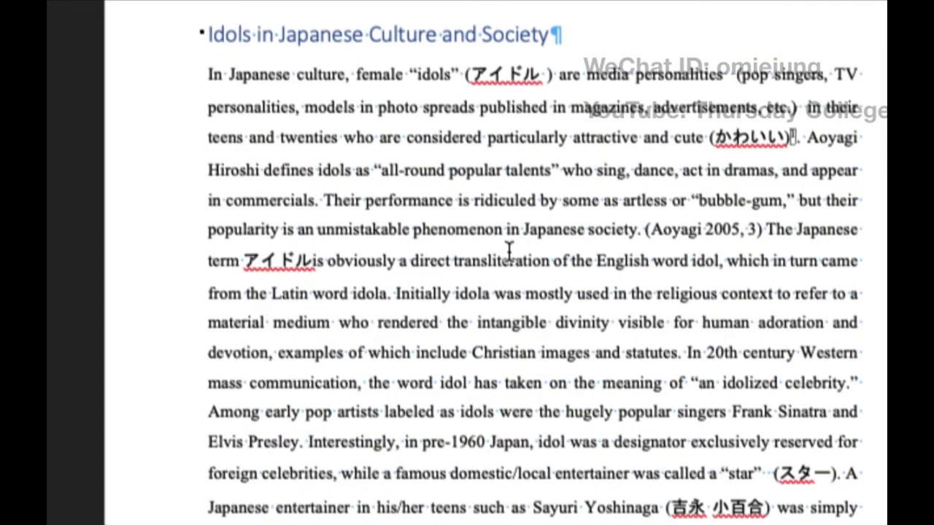
{"action": "scroll", "coordinate": [509, 249], "scroll_direction": "up", "scroll_amount": 10}
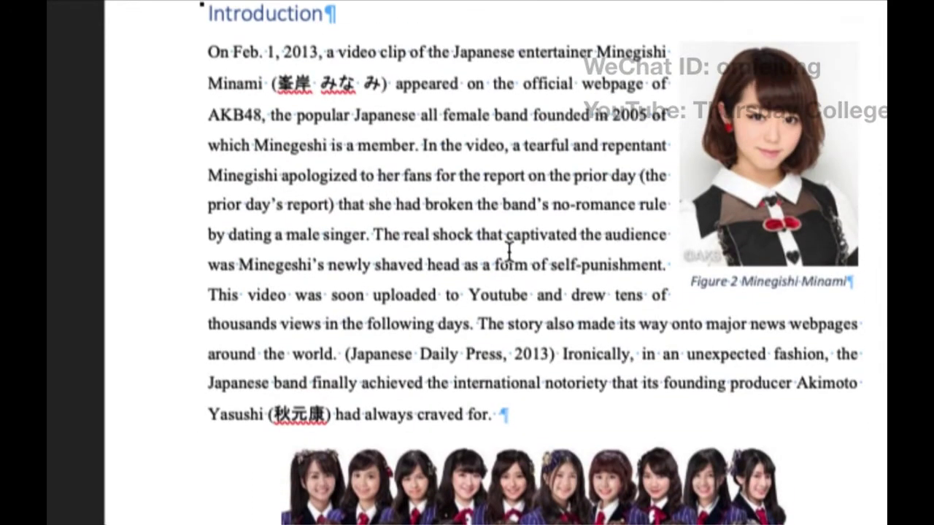
{"action": "scroll", "coordinate": [509, 249], "scroll_direction": "down", "scroll_amount": 3}
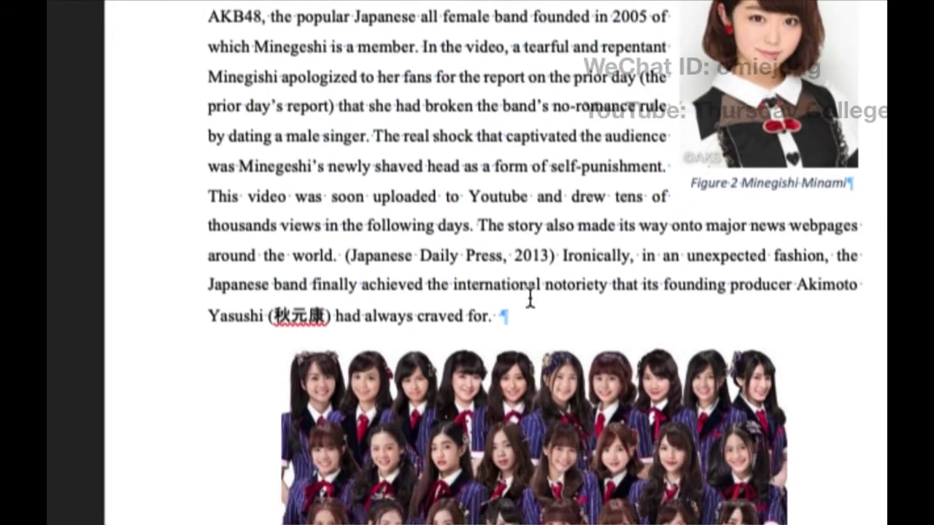
{"action": "scroll", "coordinate": [531, 300], "scroll_direction": "up", "scroll_amount": 1}
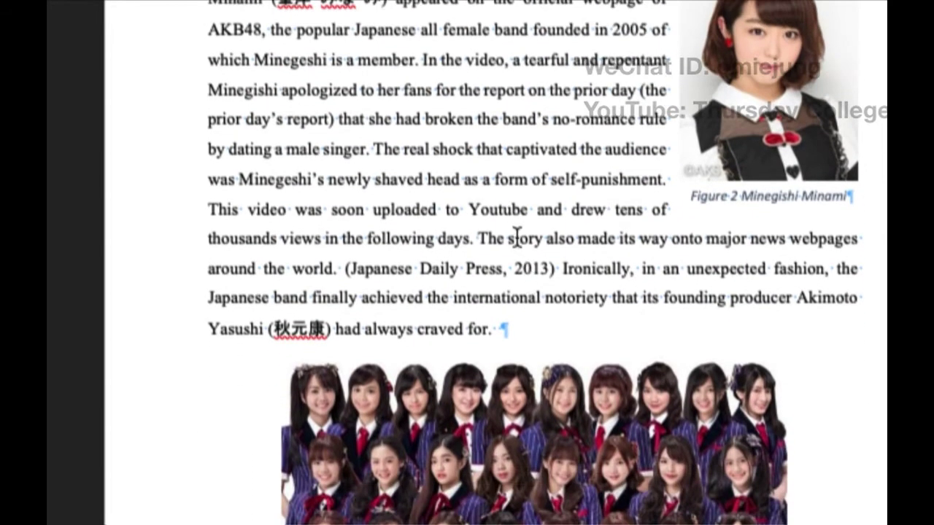
Step: Retype the capital T in the Introduction's YouTube so it reads YouTube
{"action": "left_click", "coordinate": [497, 212]}
{"action": "key", "text": "BackSpace"}
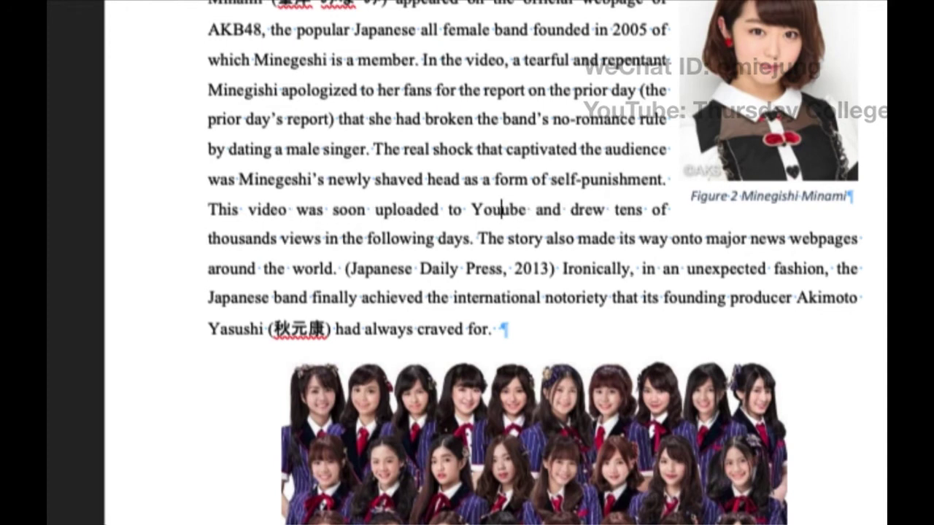
{"action": "type", "text": "T"}
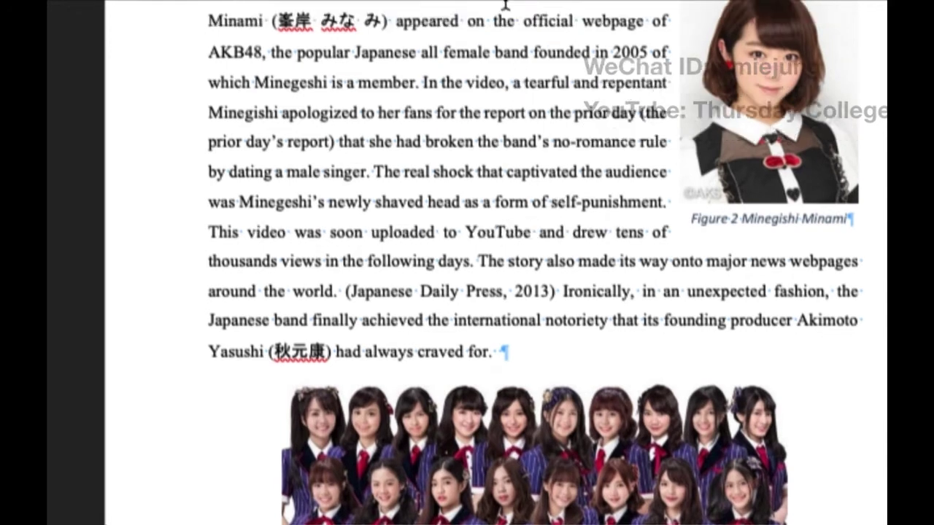
{"action": "mouse_move", "coordinate": [448, 10]}
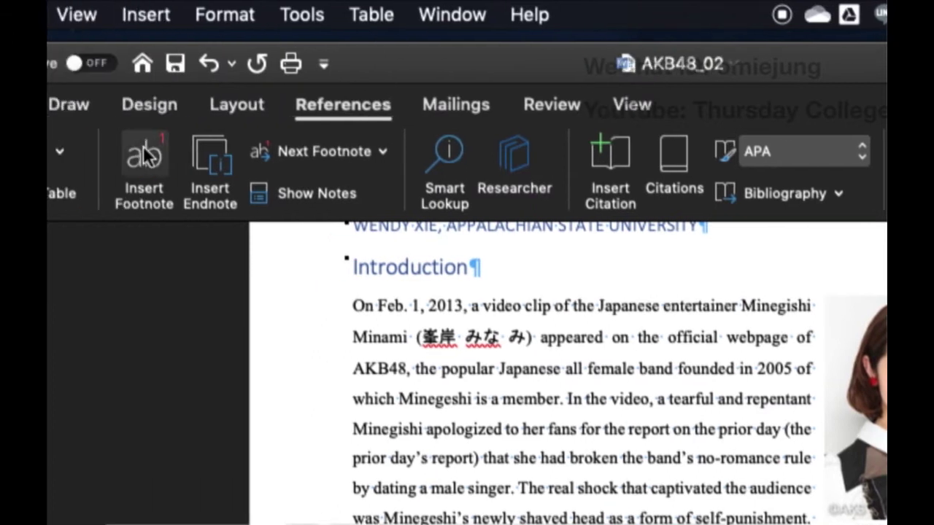
{"action": "left_click", "coordinate": [144, 153]}
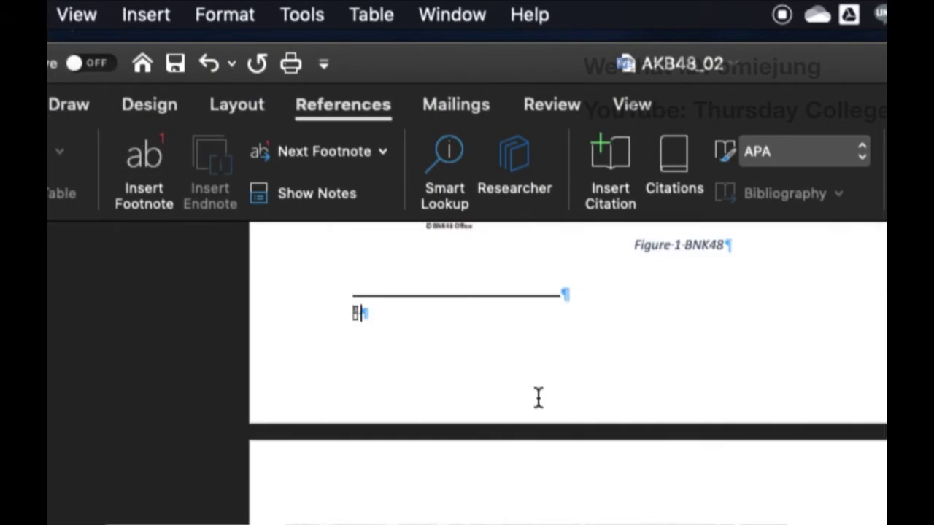
{"action": "key", "text": "super+v"}
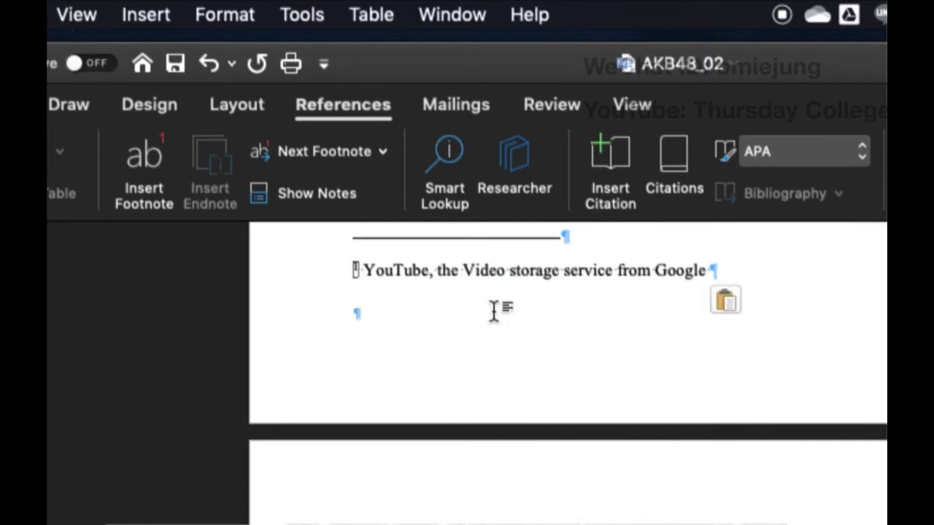
{"action": "key", "text": "BackSpace"}
{"action": "scroll", "coordinate": [617, 324], "scroll_direction": "up", "scroll_amount": 10}
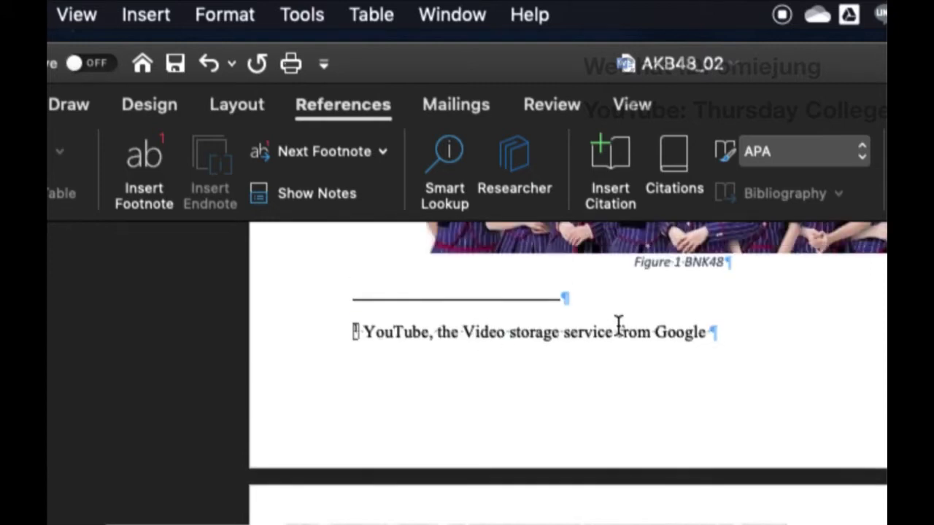
{"action": "scroll", "coordinate": [618, 324], "scroll_direction": "down", "scroll_amount": 2}
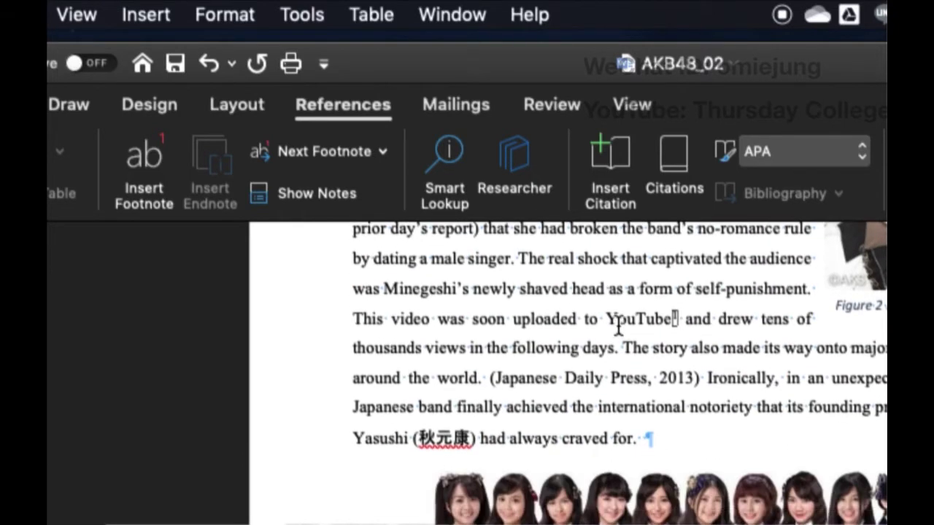
{"action": "scroll", "coordinate": [618, 324], "scroll_direction": "down", "scroll_amount": 2}
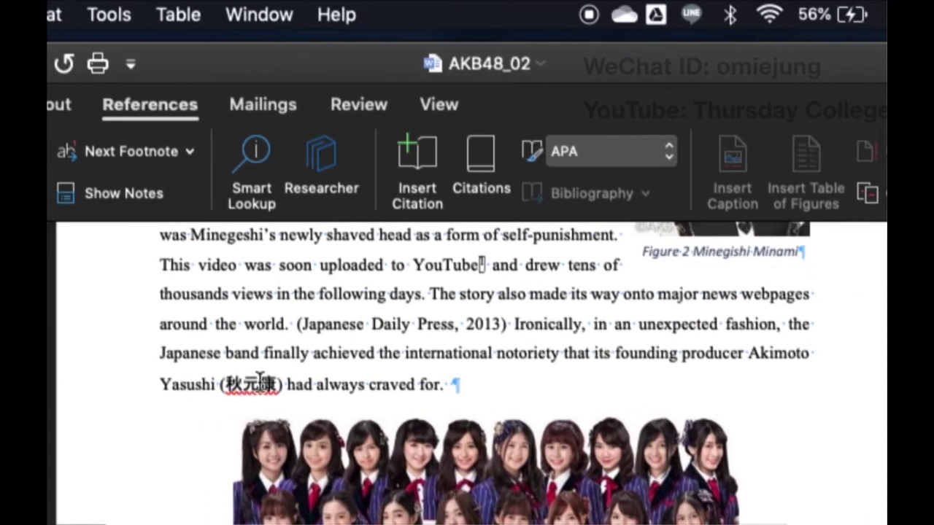
{"action": "left_click", "coordinate": [283, 384]}
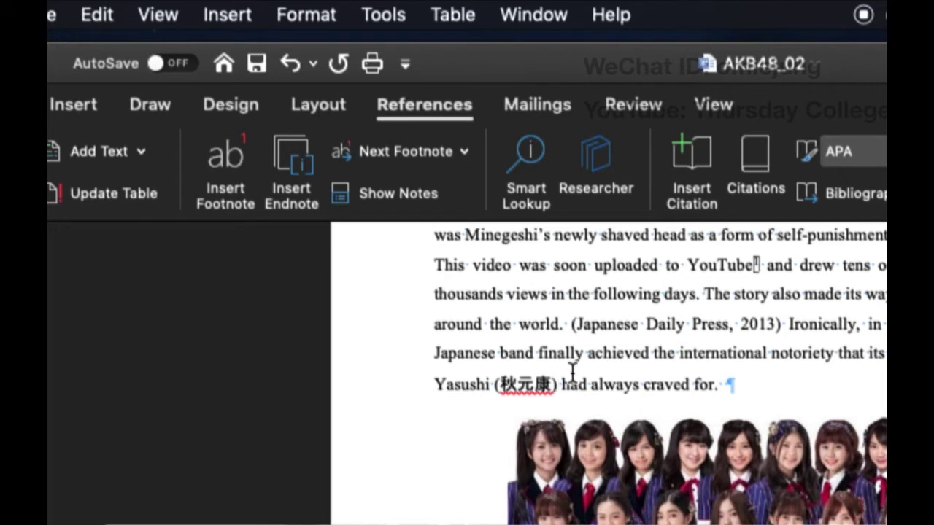
{"action": "scroll", "coordinate": [443, 232], "scroll_direction": "down", "scroll_amount": 15}
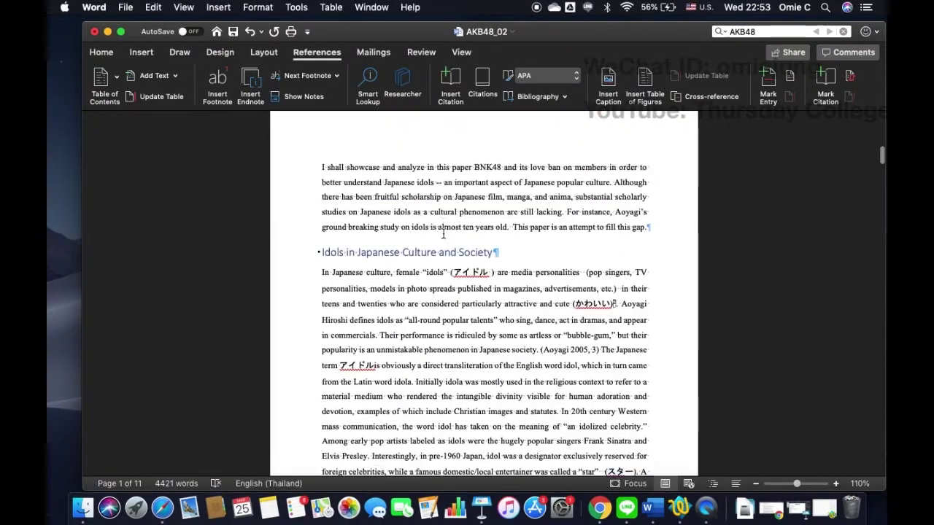
{"action": "scroll", "coordinate": [443, 234], "scroll_direction": "down", "scroll_amount": 20}
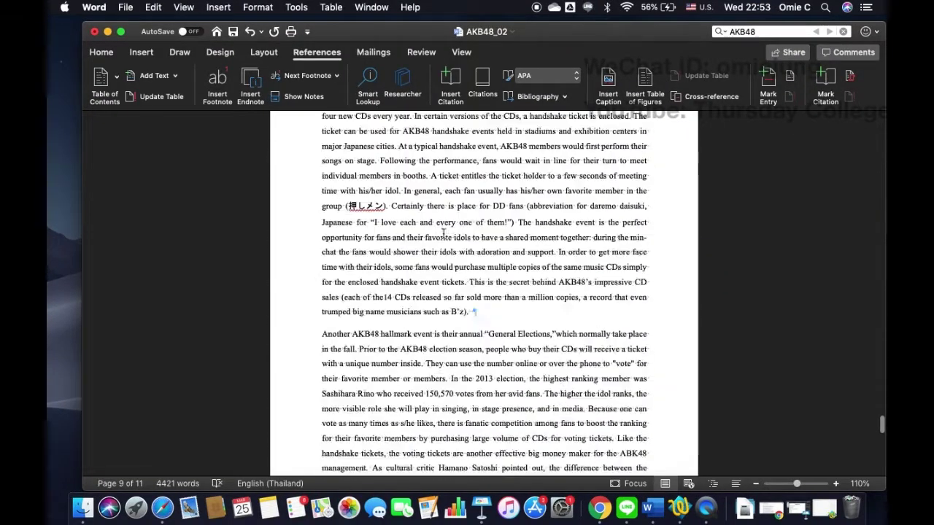
{"action": "scroll", "coordinate": [443, 234], "scroll_direction": "up", "scroll_amount": 5}
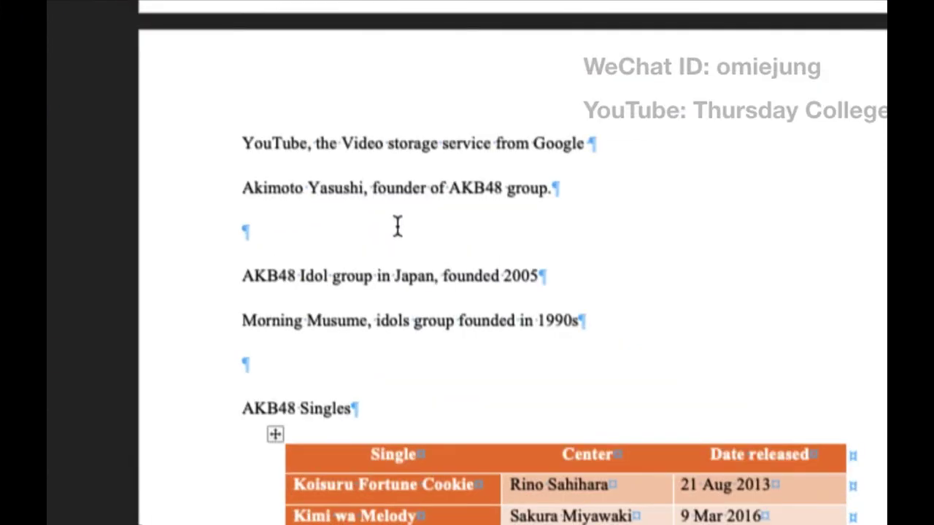
Step: Insert a second footnote after 秋元康) in the Introduction, below the YouTube note
{"action": "triple_click", "coordinate": [405, 211]}
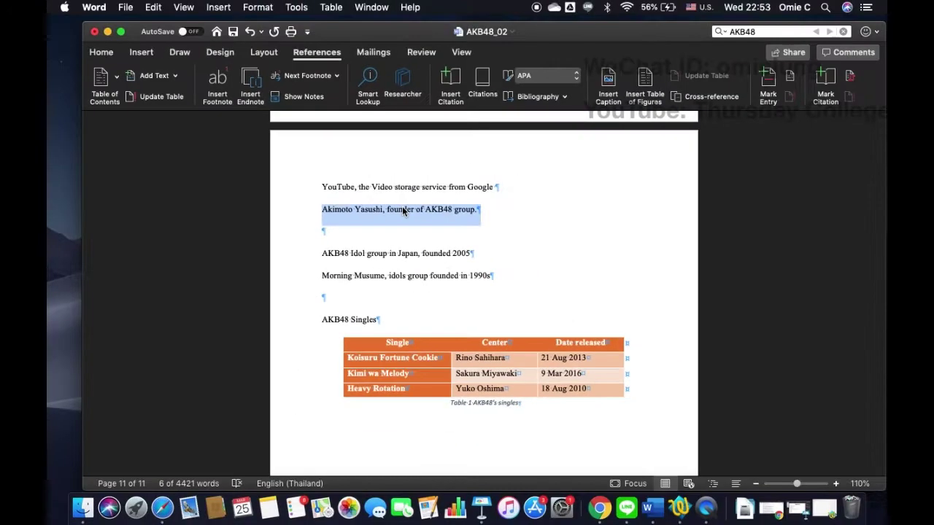
{"action": "scroll", "coordinate": [408, 189], "scroll_direction": "down", "scroll_amount": 10}
{"action": "scroll", "coordinate": [403, 208], "scroll_direction": "up", "scroll_amount": 20}
{"action": "scroll", "coordinate": [402, 208], "scroll_direction": "down", "scroll_amount": 10}
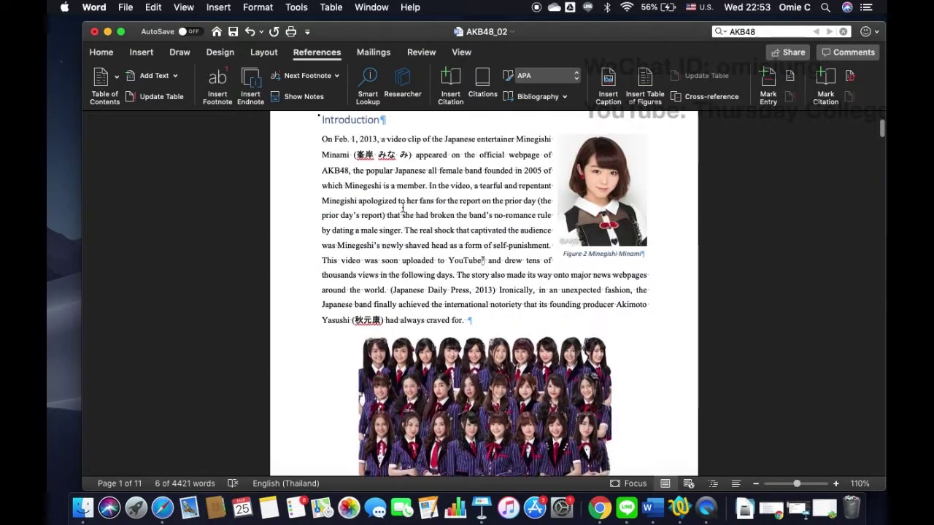
{"action": "scroll", "coordinate": [403, 208], "scroll_direction": "up", "scroll_amount": 4}
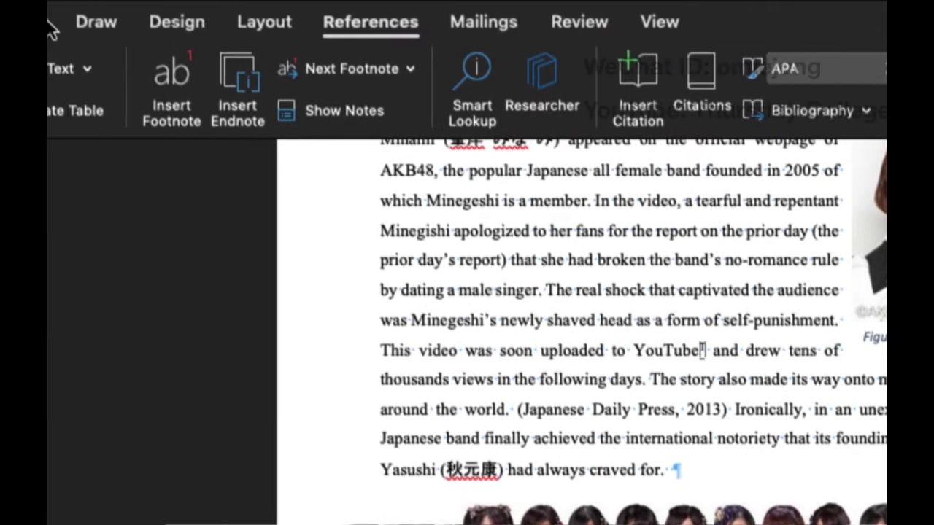
{"action": "left_click", "coordinate": [171, 73]}
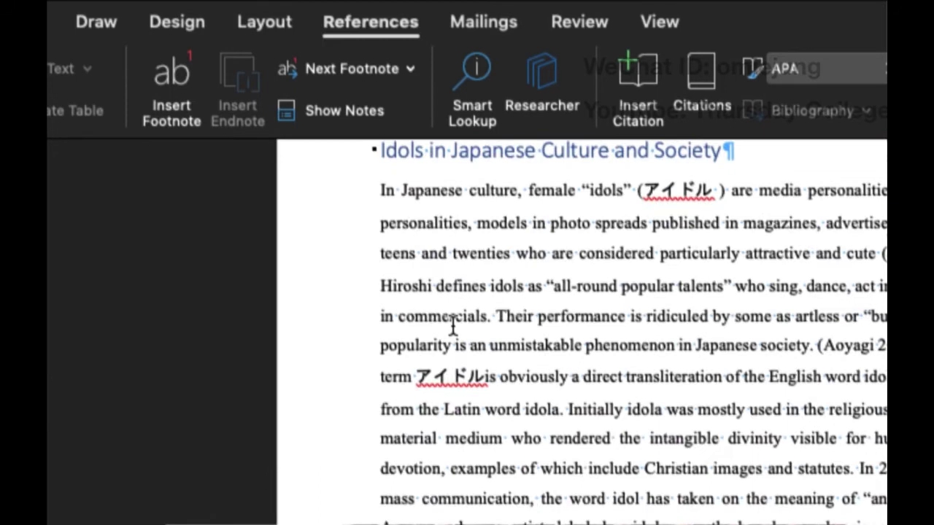
{"action": "scroll", "coordinate": [452, 325], "scroll_direction": "up", "scroll_amount": 15}
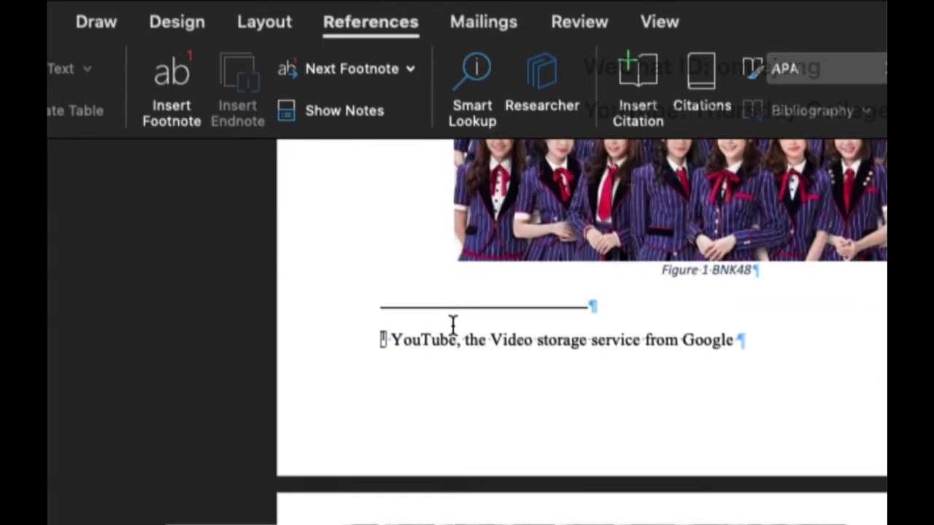
{"action": "scroll", "coordinate": [453, 325], "scroll_direction": "up", "scroll_amount": 10}
{"action": "scroll", "coordinate": [453, 325], "scroll_direction": "up", "scroll_amount": 5}
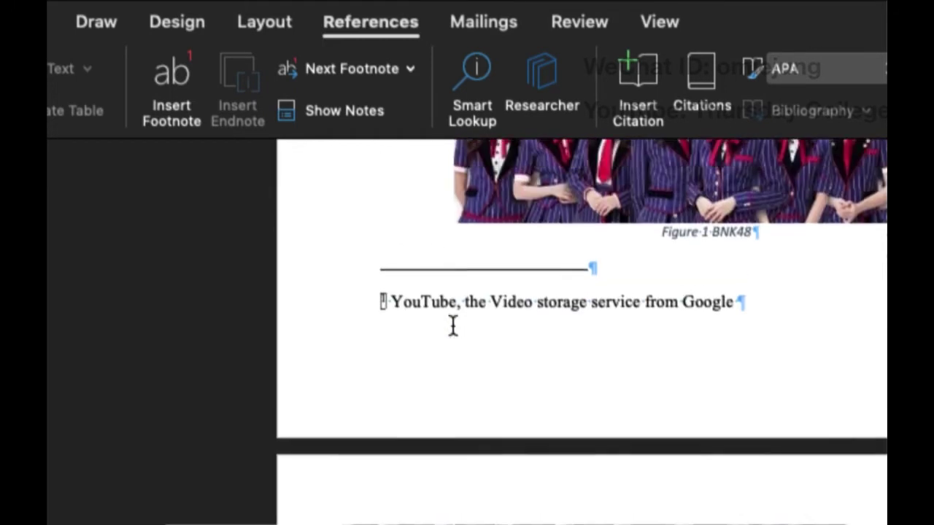
{"action": "scroll", "coordinate": [453, 325], "scroll_direction": "up", "scroll_amount": 8}
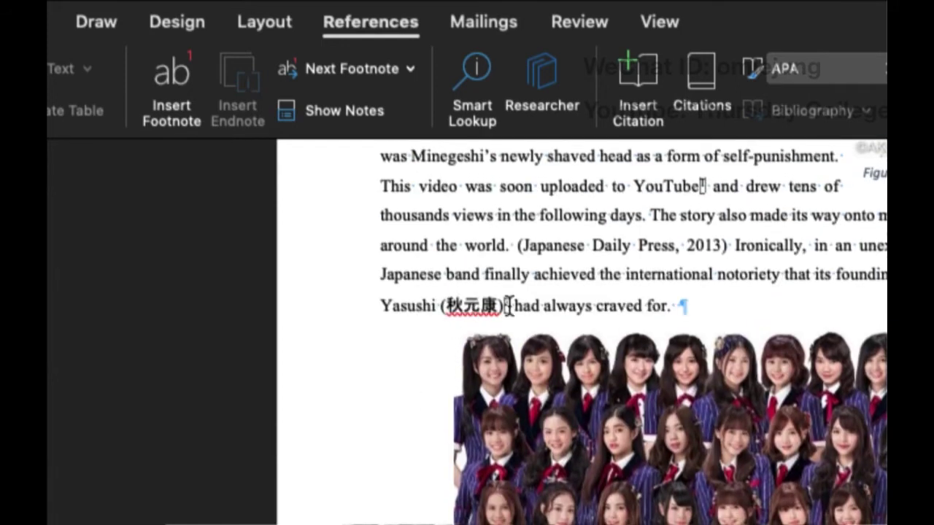
{"action": "scroll", "coordinate": [508, 306], "scroll_direction": "down", "scroll_amount": 8}
Step: Place the insertion point in the empty second footnote, then scroll to the paper's last page
{"action": "left_click", "coordinate": [415, 239]}
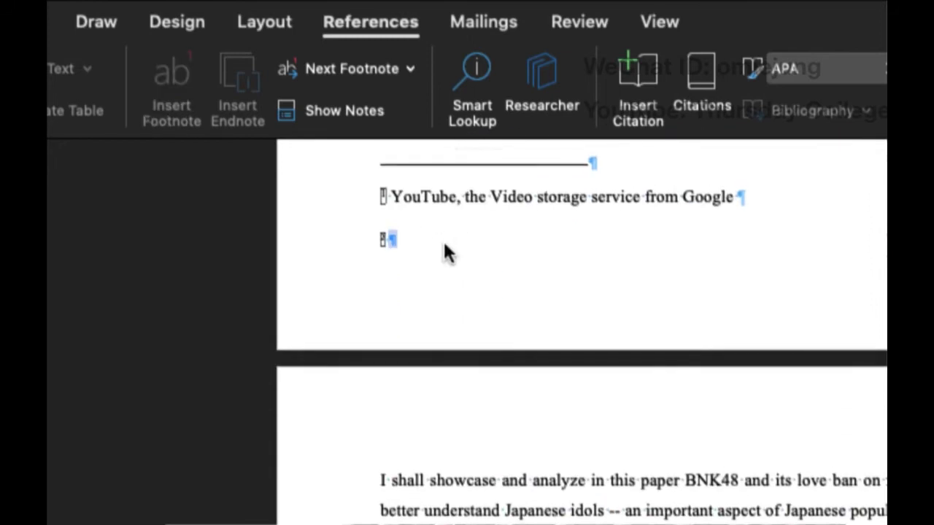
{"action": "left_click", "coordinate": [428, 242]}
{"action": "scroll", "coordinate": [423, 241], "scroll_direction": "down", "scroll_amount": 3}
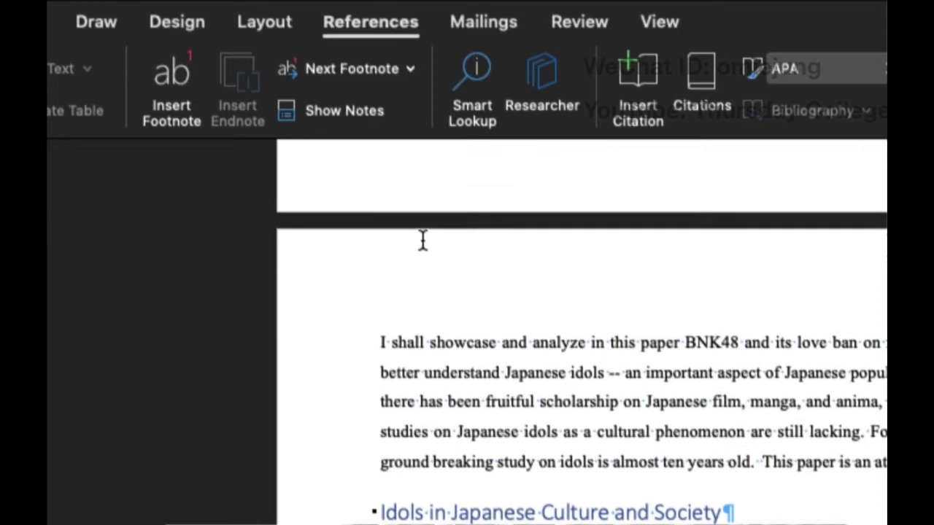
{"action": "scroll", "coordinate": [423, 241], "scroll_direction": "up", "scroll_amount": 6}
{"action": "scroll", "coordinate": [423, 241], "scroll_direction": "down", "scroll_amount": 1}
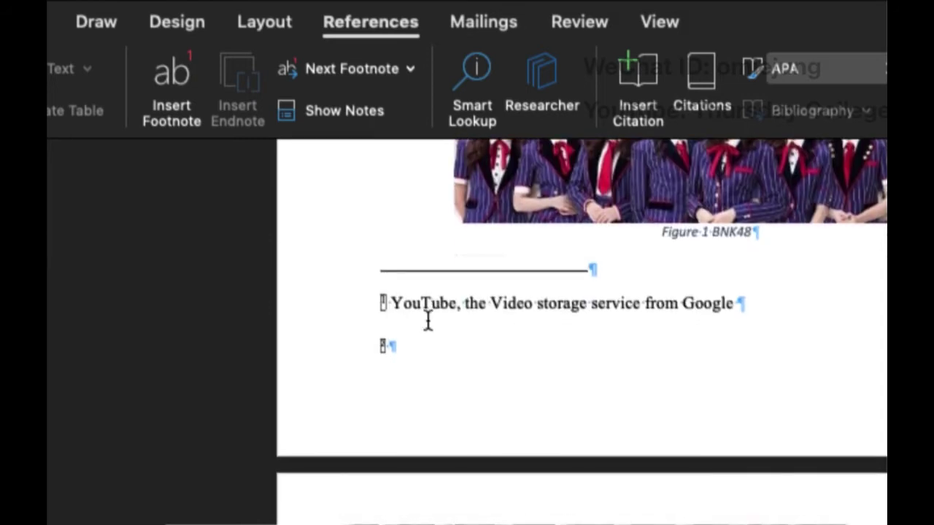
{"action": "scroll", "coordinate": [428, 319], "scroll_direction": "up", "scroll_amount": 3}
{"action": "scroll", "coordinate": [427, 319], "scroll_direction": "down", "scroll_amount": 5}
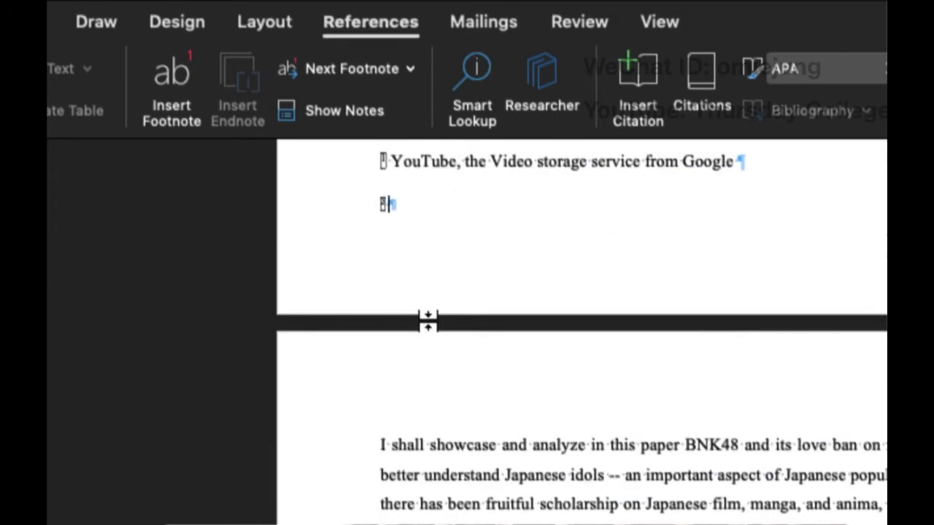
{"action": "scroll", "coordinate": [428, 321], "scroll_direction": "down", "scroll_amount": 15}
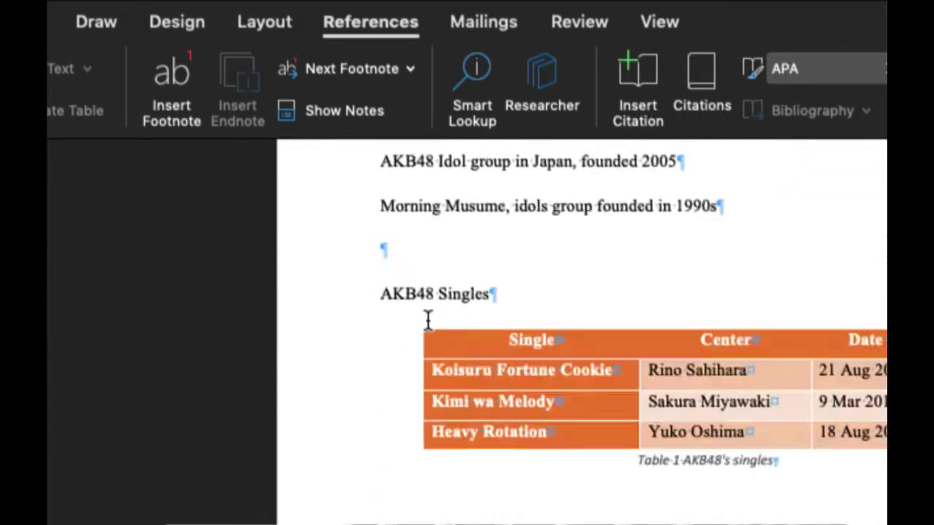
{"action": "scroll", "coordinate": [427, 321], "scroll_direction": "up", "scroll_amount": 5}
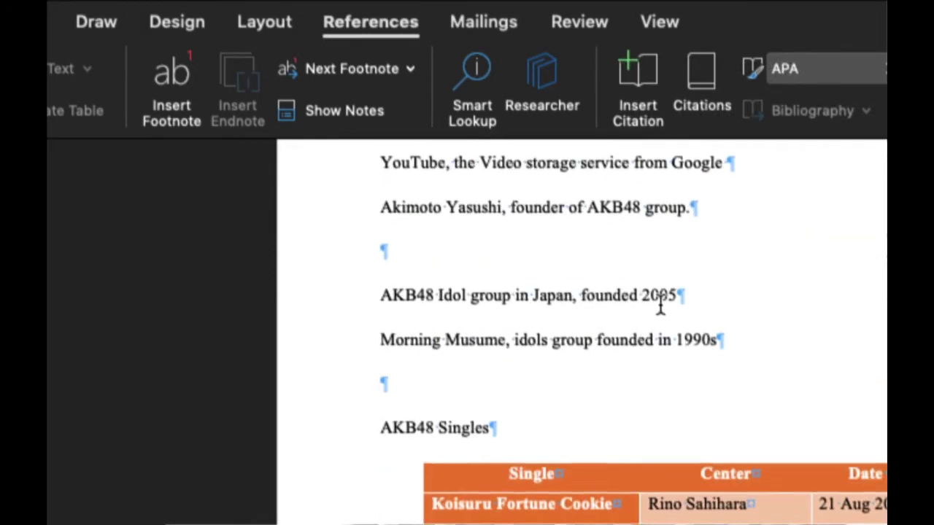
Step: Copy the line 'Akimoto Yasushi, founder of AKB48 group.' and return to the empty footnote
{"action": "left_click_drag", "start_coordinate": [687, 210], "coordinate": [389, 219]}
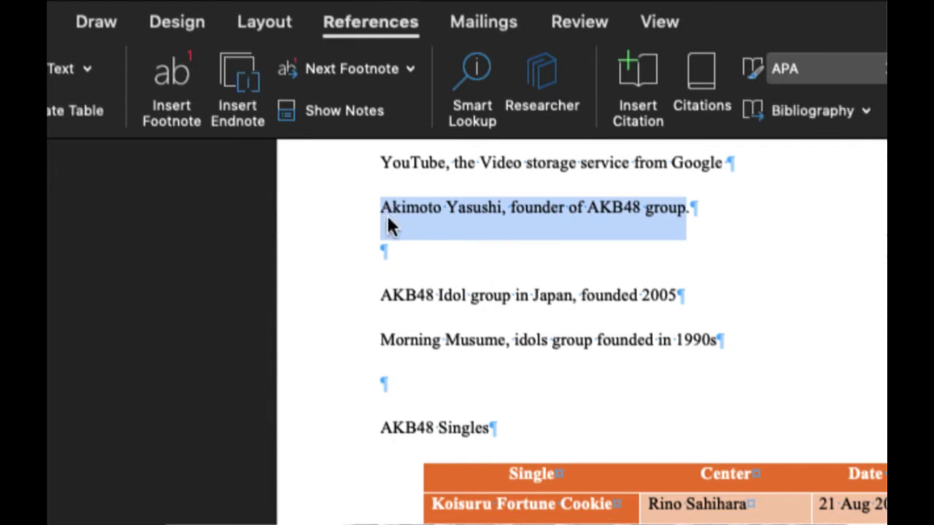
{"action": "right_click", "coordinate": [387, 218]}
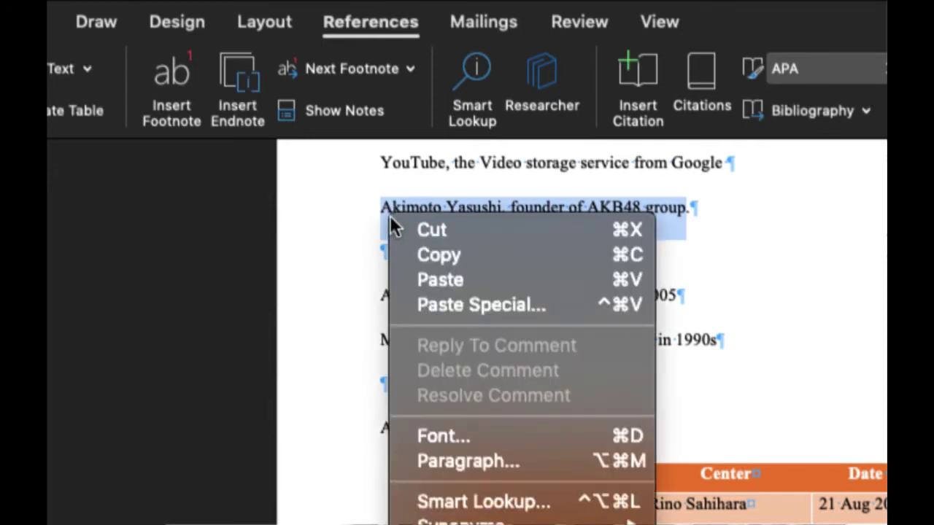
{"action": "left_click", "coordinate": [422, 252]}
{"action": "scroll", "coordinate": [441, 242], "scroll_direction": "down", "scroll_amount": 15}
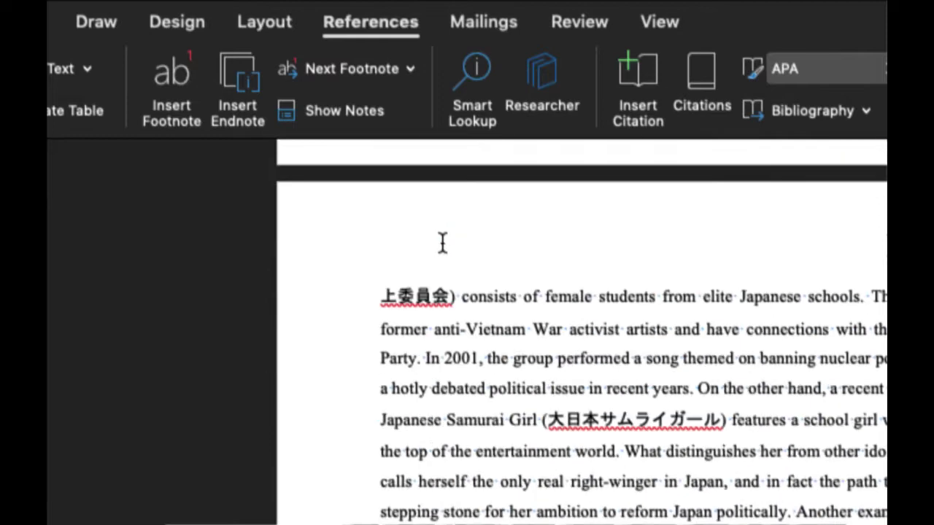
{"action": "scroll", "coordinate": [442, 241], "scroll_direction": "up", "scroll_amount": 10}
{"action": "scroll", "coordinate": [442, 243], "scroll_direction": "down", "scroll_amount": 6}
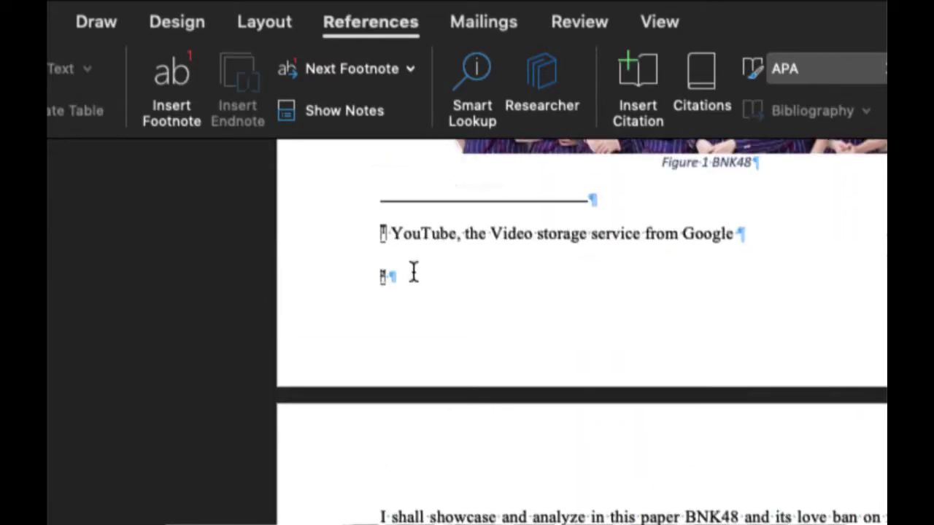
{"action": "right_click", "coordinate": [413, 272]}
Step: Paste 'Akimoto Yasushi, founder of AKB48 group' into the second footnote and style it My Body
{"action": "left_click", "coordinate": [453, 325]}
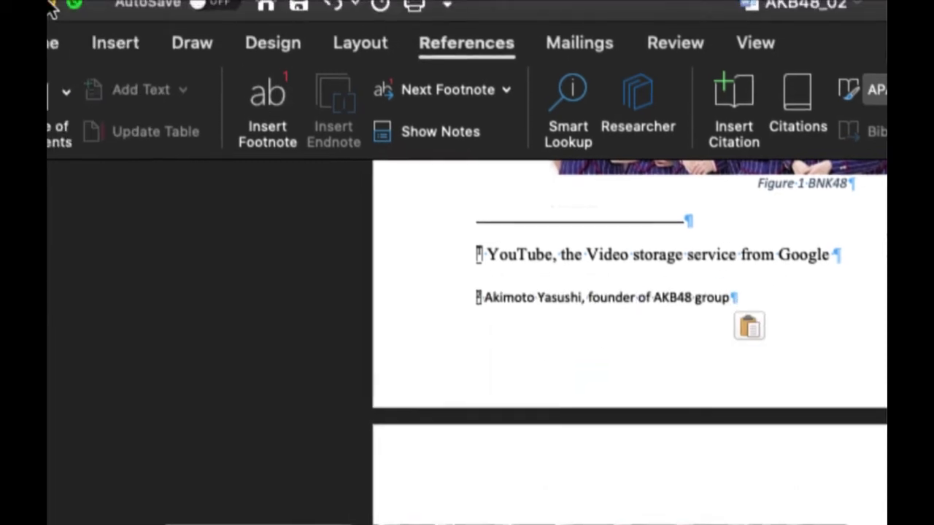
{"action": "left_click", "coordinate": [157, 44]}
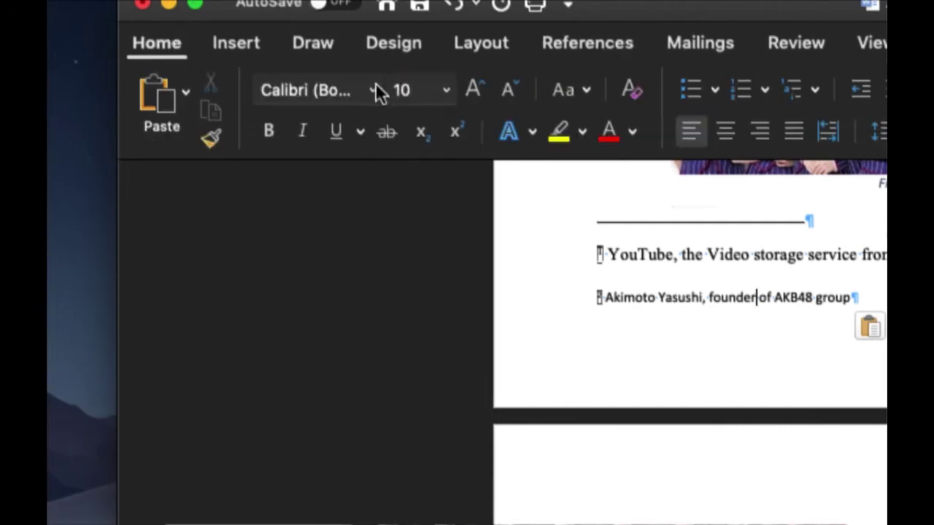
{"action": "double_click", "coordinate": [669, 254]}
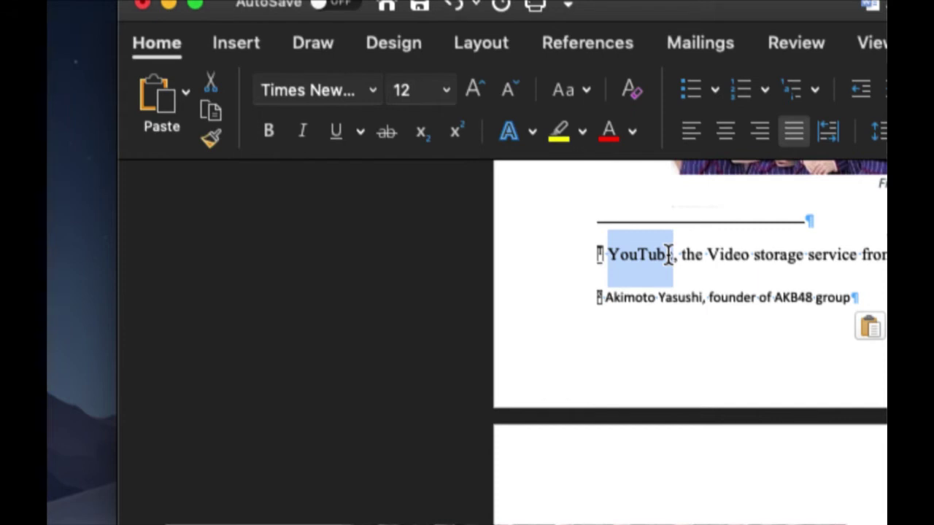
{"action": "left_click", "coordinate": [680, 298]}
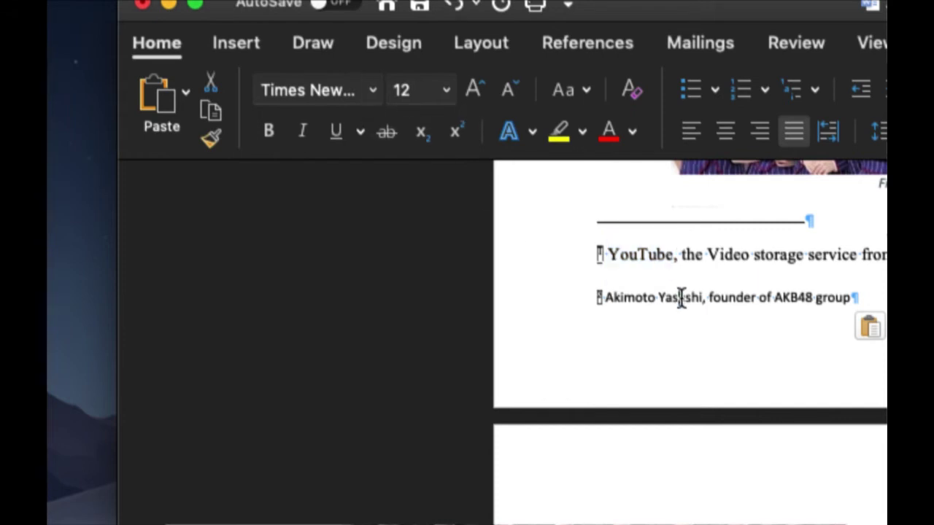
{"action": "triple_click", "coordinate": [680, 298]}
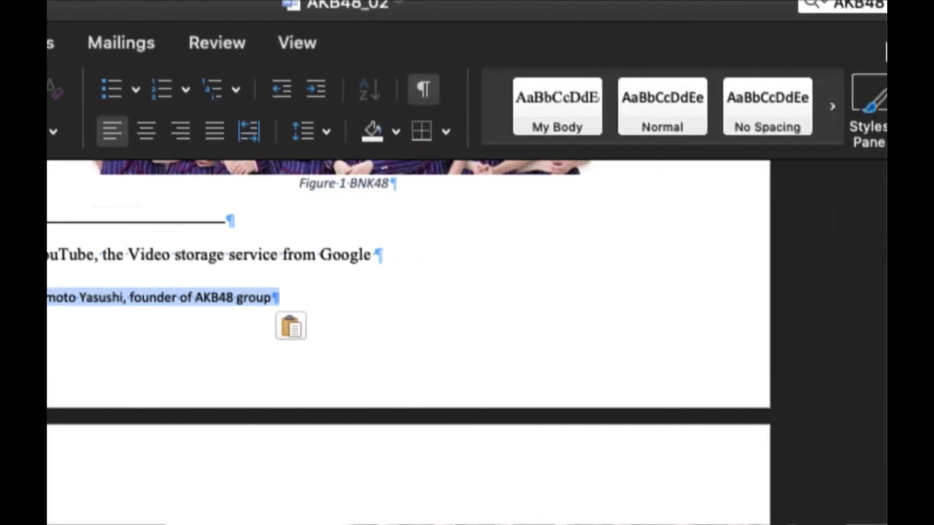
{"action": "left_click", "coordinate": [574, 110]}
{"action": "scroll", "coordinate": [315, 255], "scroll_direction": "up", "scroll_amount": 4}
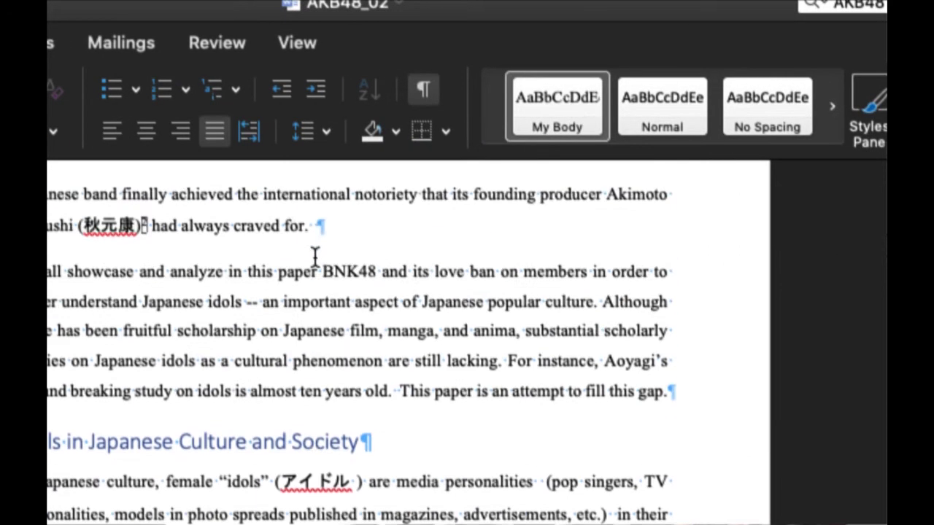
{"action": "scroll", "coordinate": [315, 257], "scroll_direction": "up", "scroll_amount": 3}
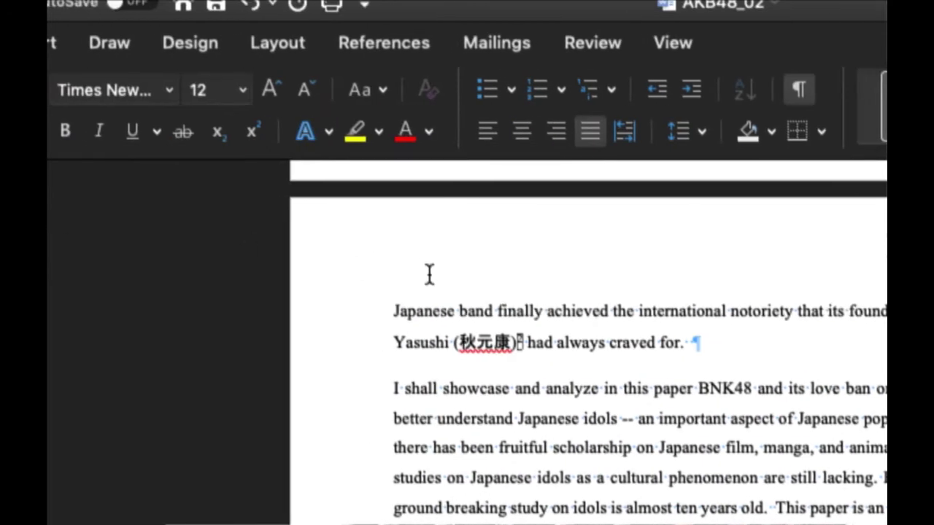
{"action": "scroll", "coordinate": [429, 274], "scroll_direction": "up", "scroll_amount": 5}
{"action": "scroll", "coordinate": [429, 274], "scroll_direction": "down", "scroll_amount": 4}
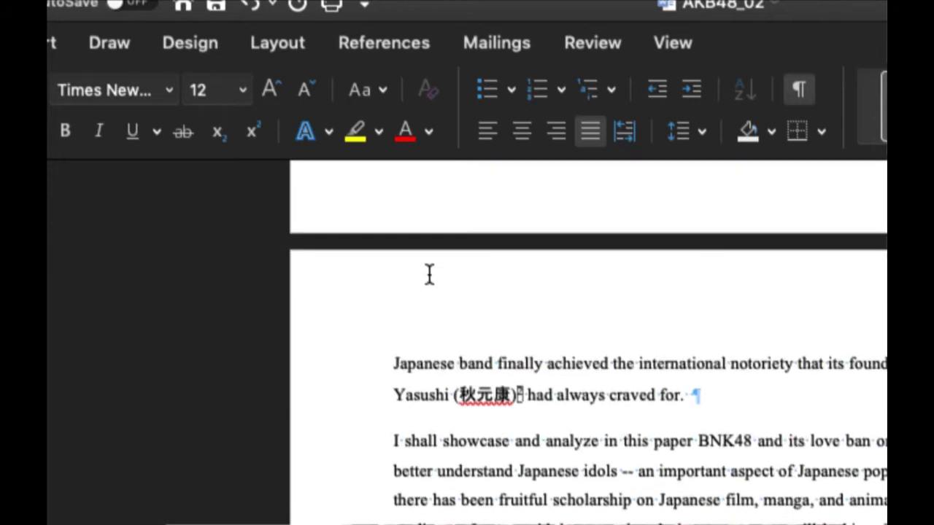
{"action": "scroll", "coordinate": [429, 274], "scroll_direction": "up", "scroll_amount": 10}
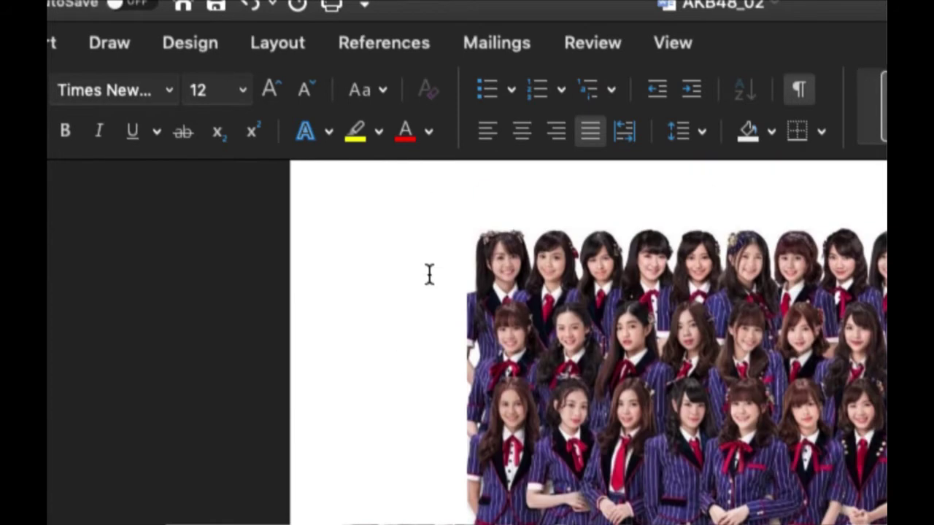
{"action": "scroll", "coordinate": [429, 273], "scroll_direction": "down", "scroll_amount": 1}
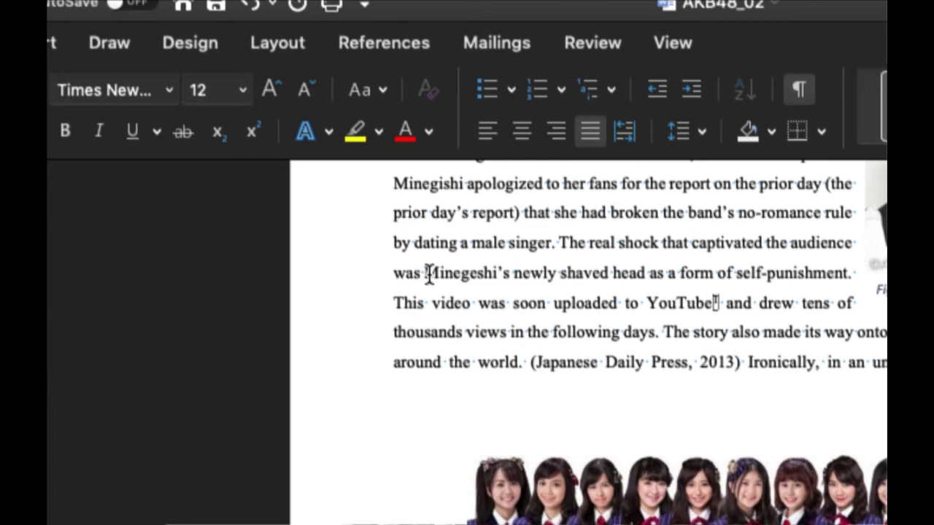
{"action": "scroll", "coordinate": [429, 275], "scroll_direction": "down", "scroll_amount": 2}
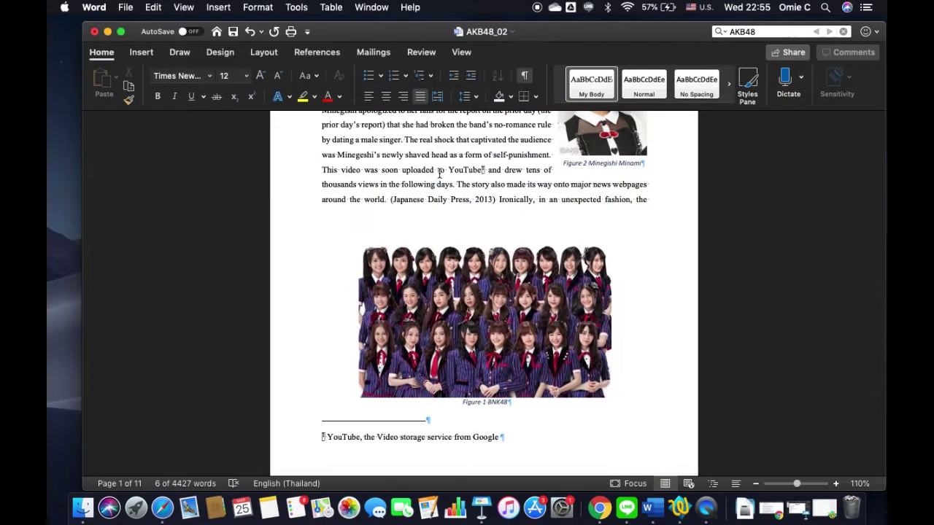
{"action": "left_click", "coordinate": [522, 246]}
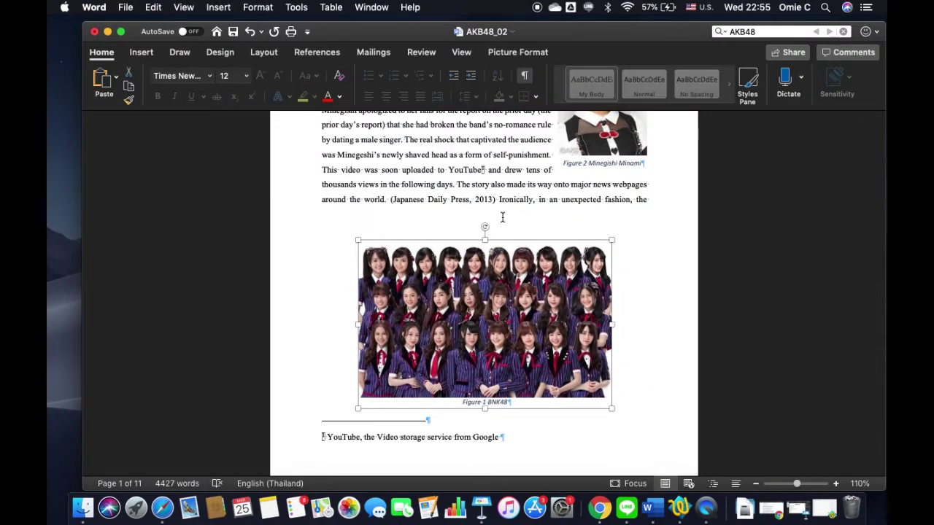
{"action": "scroll", "coordinate": [502, 217], "scroll_direction": "up", "scroll_amount": 3}
{"action": "scroll", "coordinate": [502, 217], "scroll_direction": "down", "scroll_amount": 10}
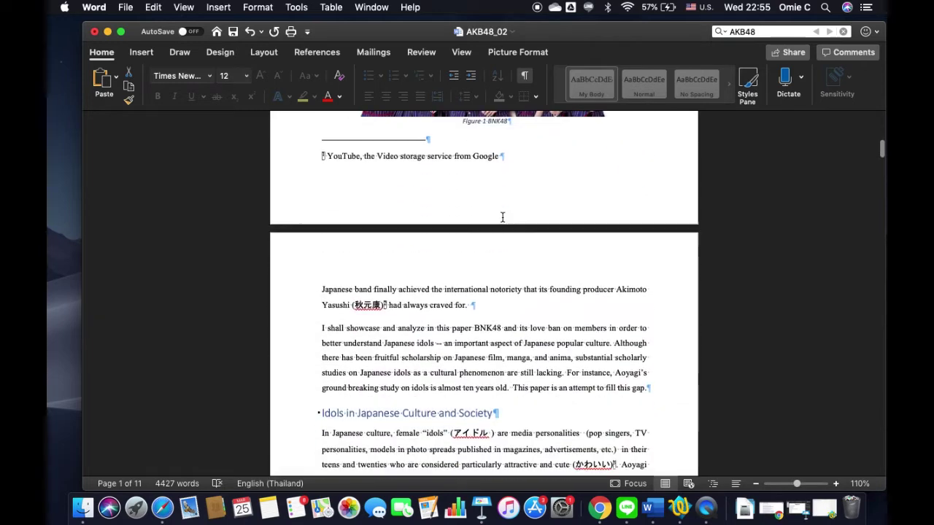
{"action": "scroll", "coordinate": [503, 217], "scroll_direction": "down", "scroll_amount": 10}
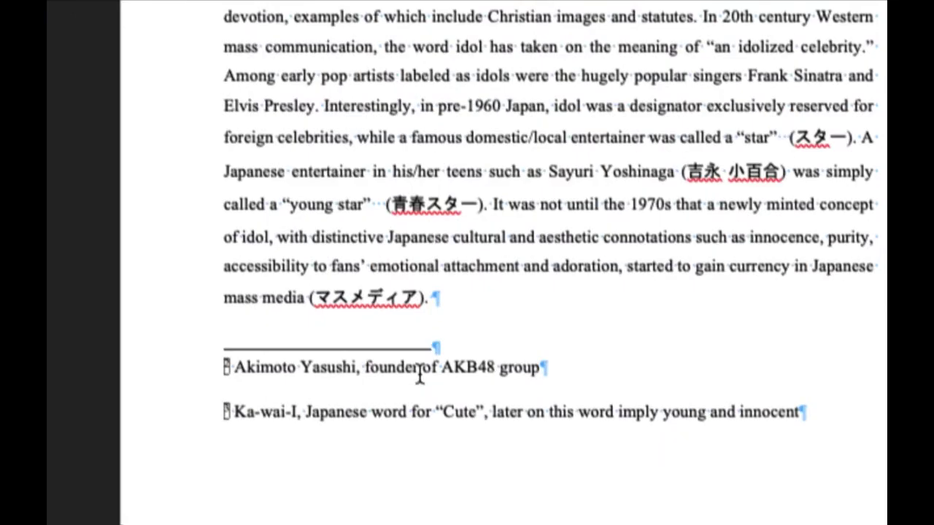
{"action": "scroll", "coordinate": [420, 376], "scroll_direction": "up", "scroll_amount": 20}
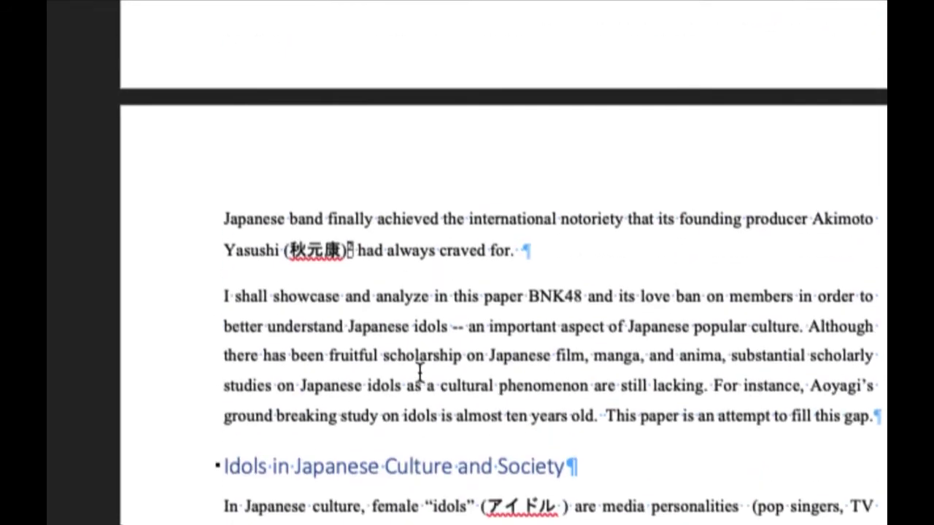
{"action": "scroll", "coordinate": [373, 249], "scroll_direction": "up", "scroll_amount": 2}
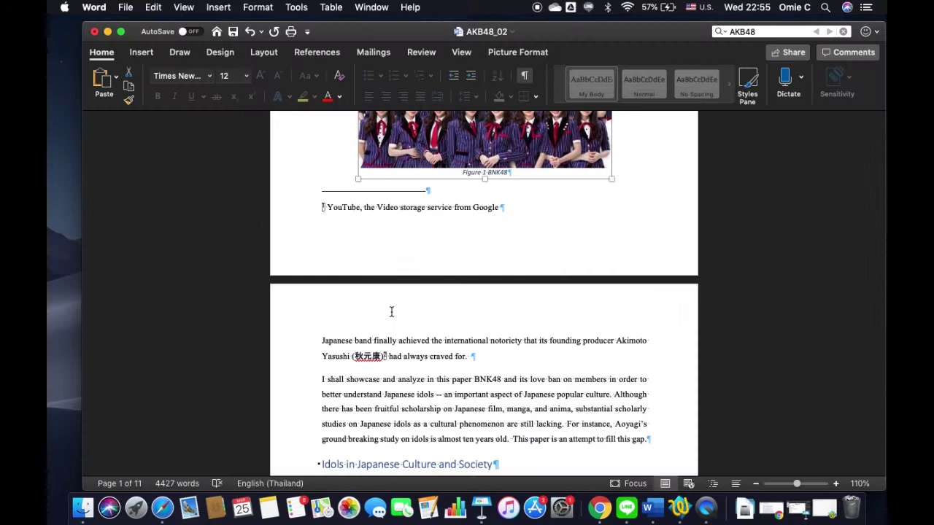
{"action": "scroll", "coordinate": [390, 311], "scroll_direction": "up", "scroll_amount": 5}
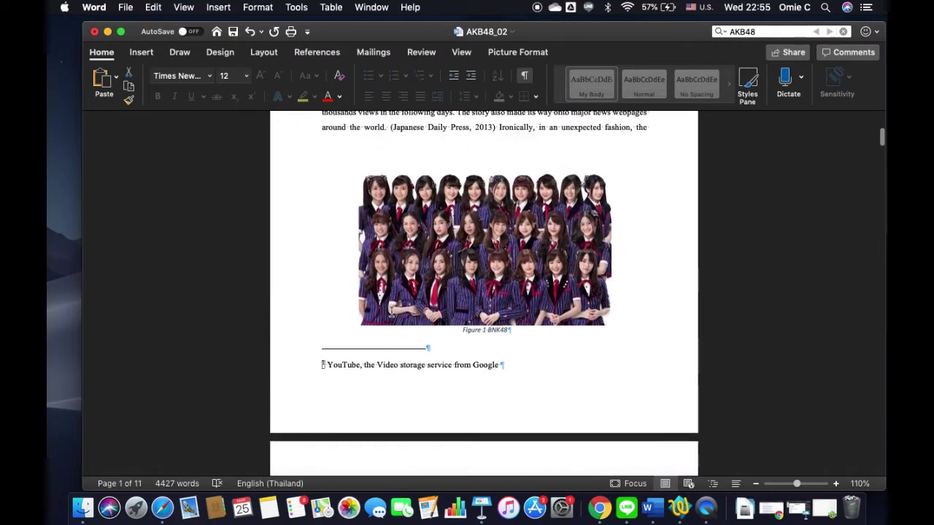
{"action": "left_click", "coordinate": [392, 313]}
Step: Drag the BNK48 group photo higher up the page, then deselect it
{"action": "left_click_drag", "start_coordinate": [475, 301], "coordinate": [478, 275]}
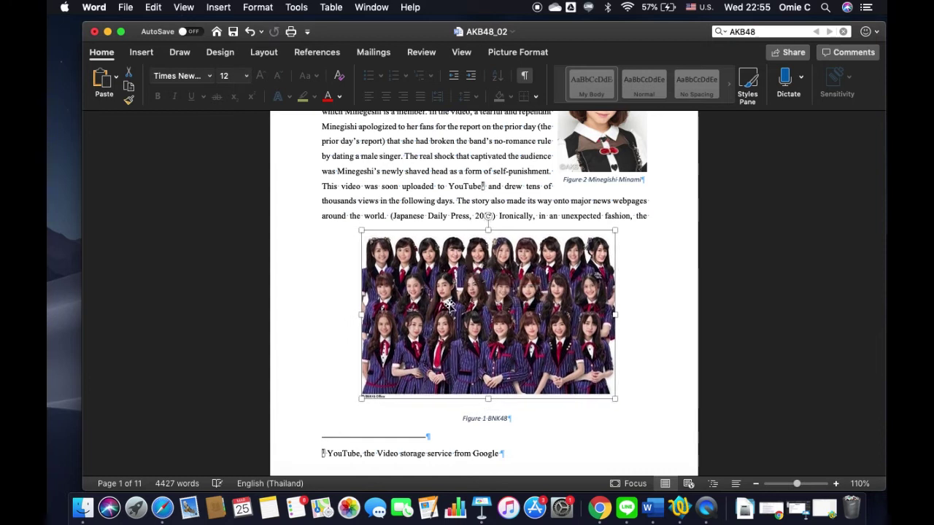
{"action": "left_click", "coordinate": [467, 431]}
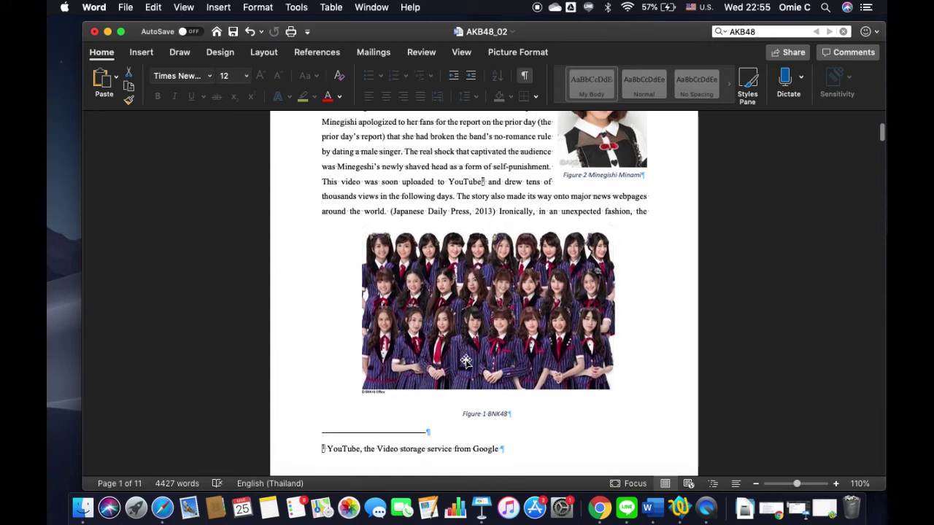
{"action": "scroll", "coordinate": [462, 361], "scroll_direction": "down", "scroll_amount": 3}
{"action": "scroll", "coordinate": [463, 361], "scroll_direction": "up", "scroll_amount": 4}
{"action": "scroll", "coordinate": [466, 360], "scroll_direction": "down", "scroll_amount": 4}
{"action": "scroll", "coordinate": [465, 360], "scroll_direction": "down", "scroll_amount": 10}
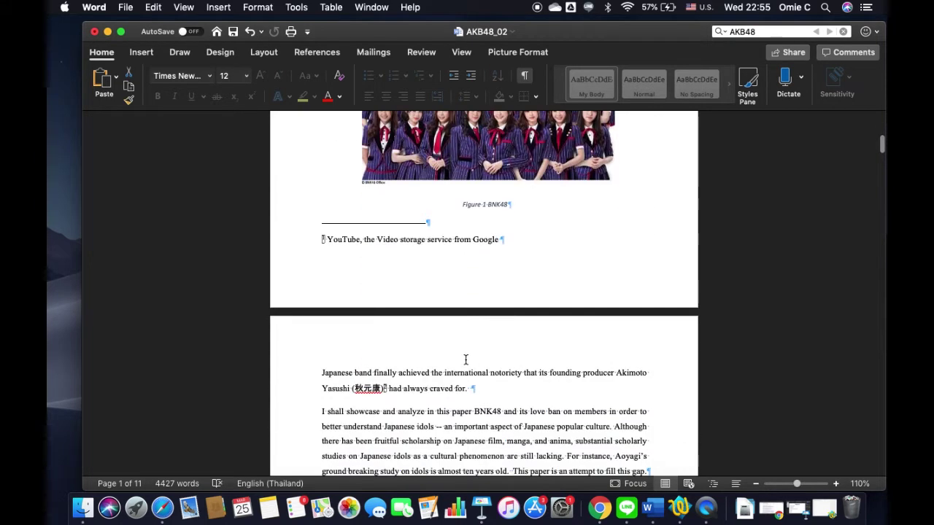
{"action": "scroll", "coordinate": [465, 360], "scroll_direction": "up", "scroll_amount": 1}
{"action": "scroll", "coordinate": [465, 360], "scroll_direction": "up", "scroll_amount": 5}
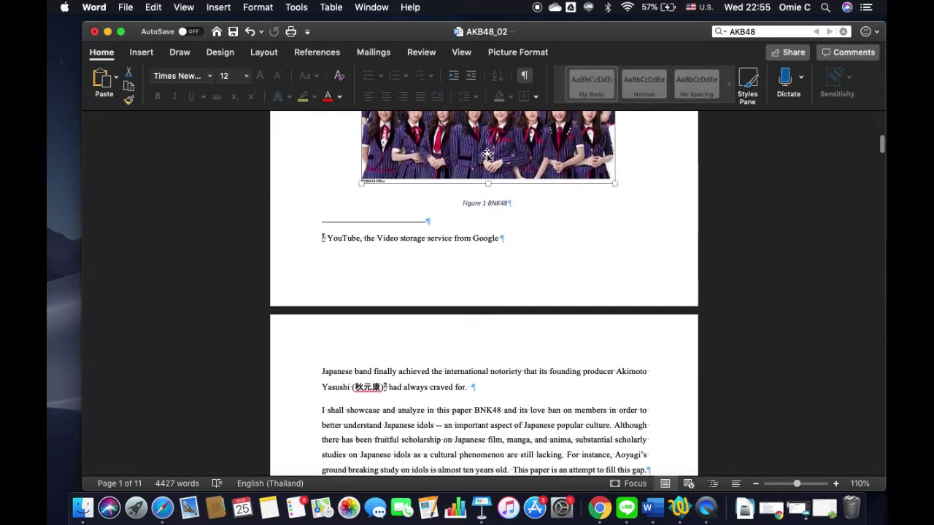
Step: Drop the BNK48 photo just below the Introduction heading, above the Minegishi paragraph
{"action": "left_click_drag", "start_coordinate": [487, 155], "coordinate": [482, 417]}
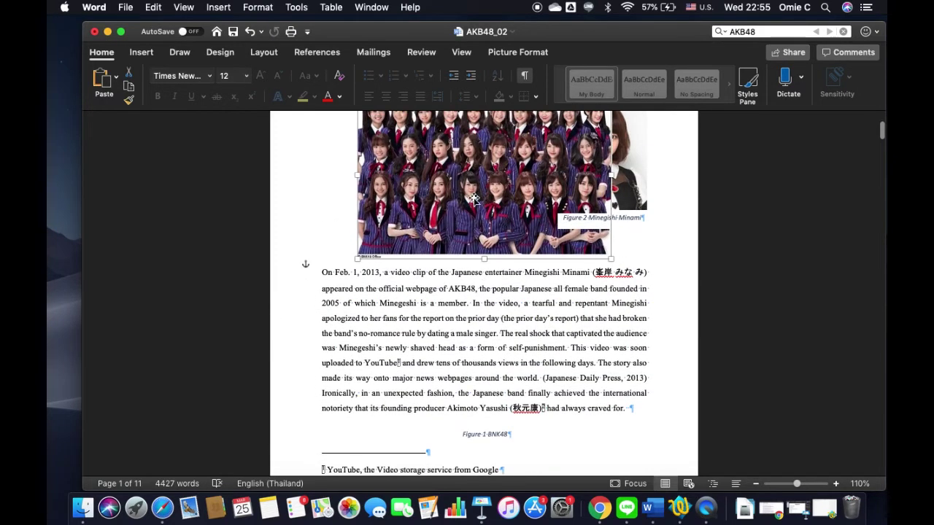
{"action": "left_click_drag", "start_coordinate": [475, 199], "coordinate": [487, 436]}
{"action": "scroll", "coordinate": [507, 397], "scroll_direction": "down", "scroll_amount": 3}
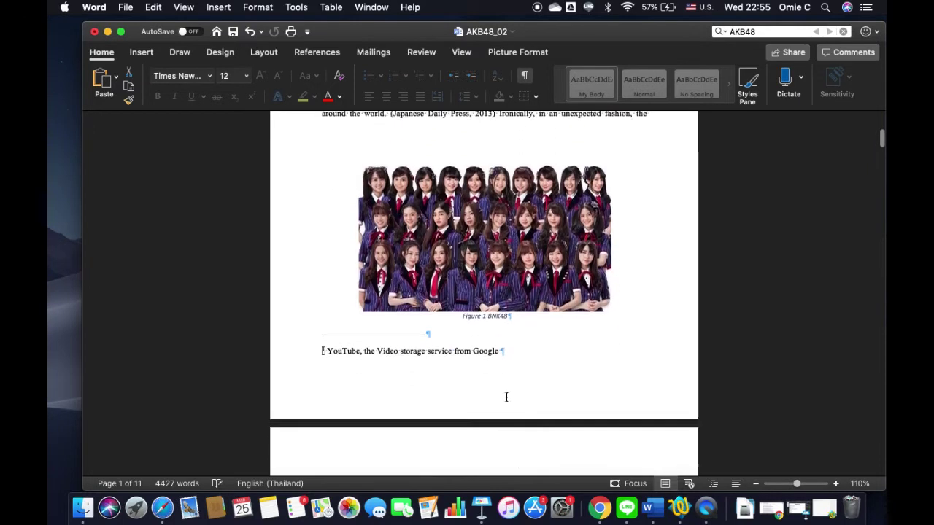
{"action": "scroll", "coordinate": [507, 397], "scroll_direction": "down", "scroll_amount": 2}
{"action": "left_click_drag", "start_coordinate": [506, 338], "coordinate": [492, 427]}
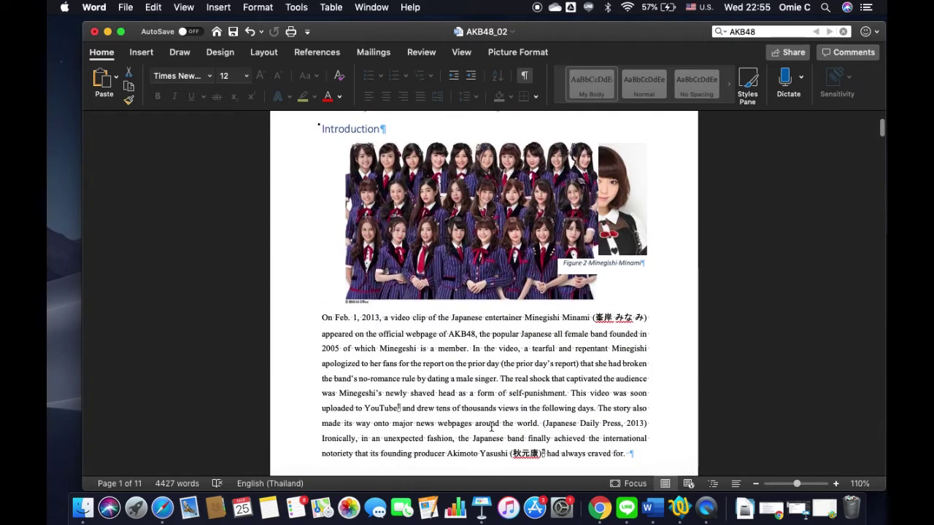
Step: Undo the photo moves so BNK48 returns below the Minegishi paragraph, above its Figure 1 caption
{"action": "key", "text": "cmd+z"}
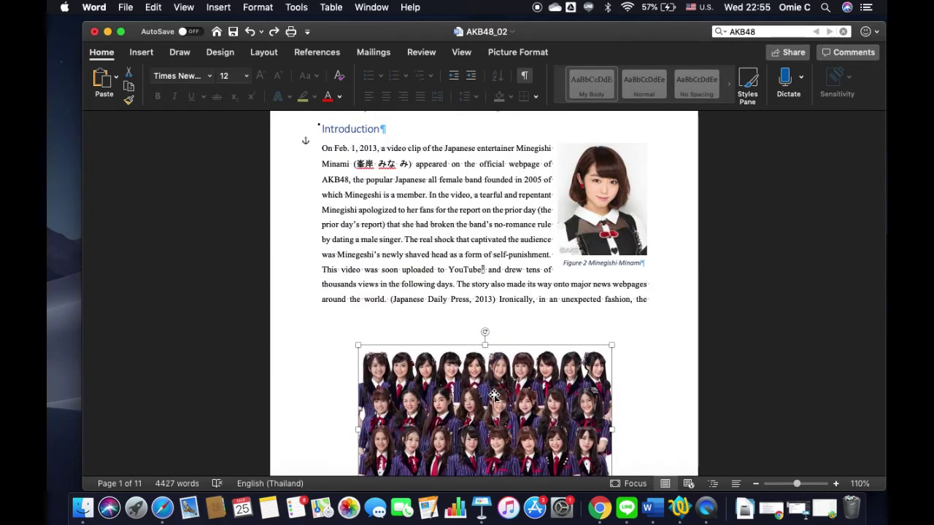
{"action": "key", "text": "super+y"}
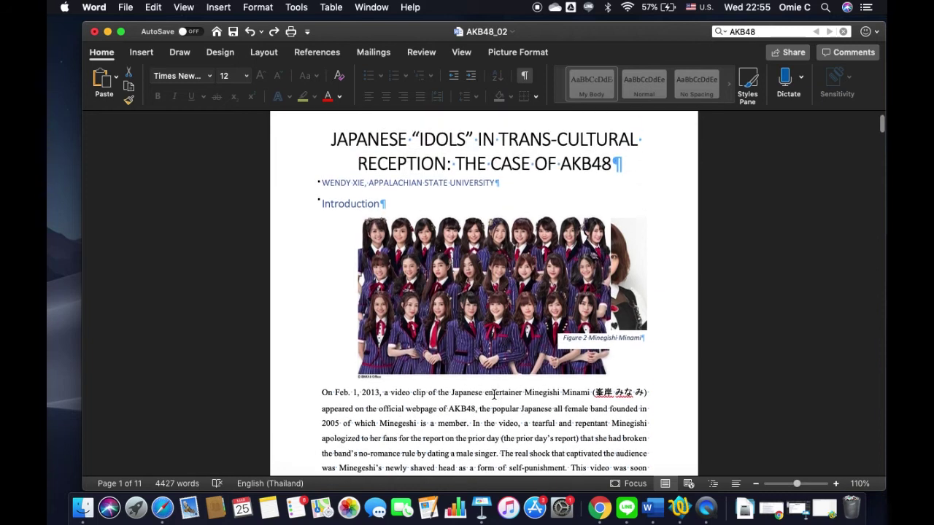
{"action": "key", "text": "super+z"}
Step: Scroll through the paper to the last page's notes on AKB48 and Morning Musume
{"action": "scroll", "coordinate": [494, 396], "scroll_direction": "down", "scroll_amount": 10}
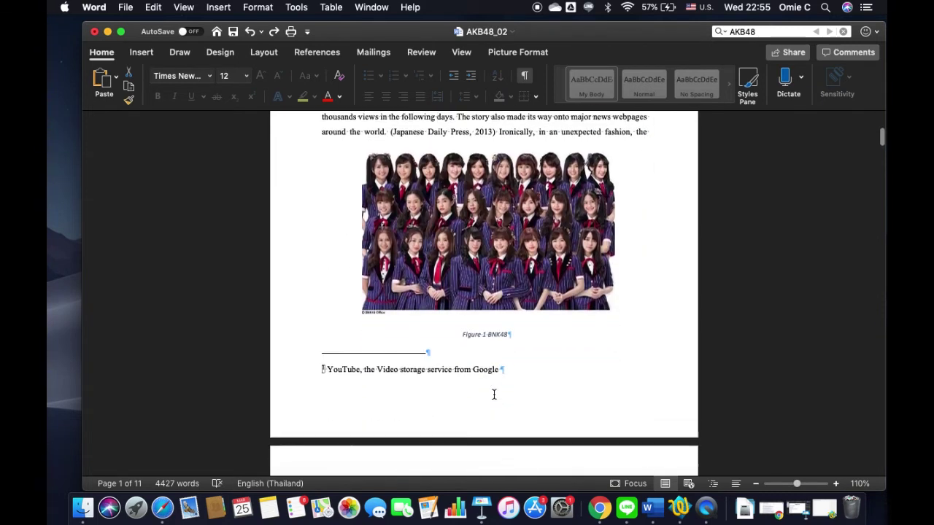
{"action": "scroll", "coordinate": [495, 394], "scroll_direction": "down", "scroll_amount": 4}
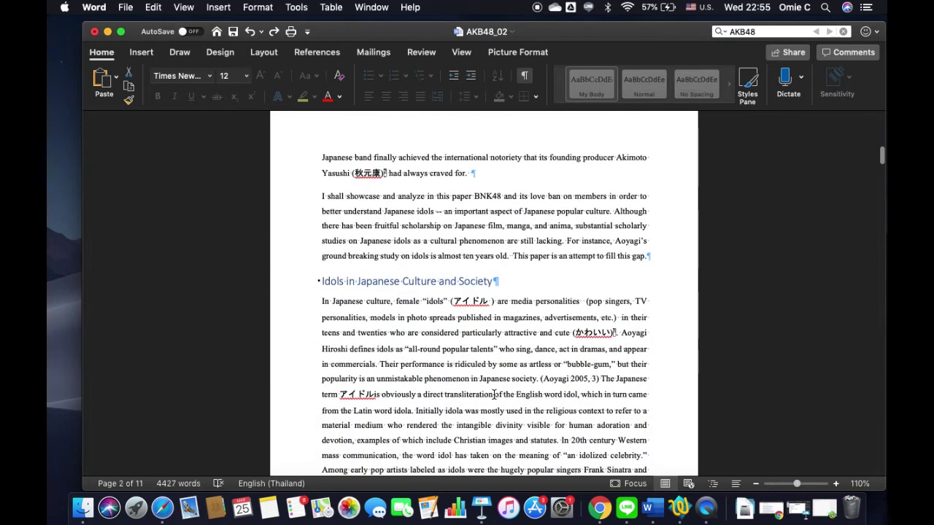
{"action": "scroll", "coordinate": [422, 381], "scroll_direction": "down", "scroll_amount": 8}
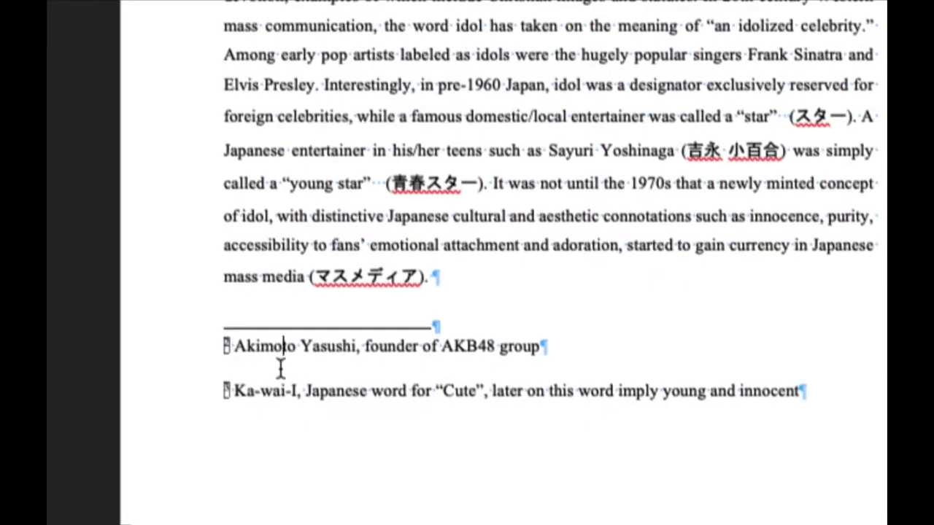
{"action": "scroll", "coordinate": [329, 353], "scroll_direction": "up", "scroll_amount": 13}
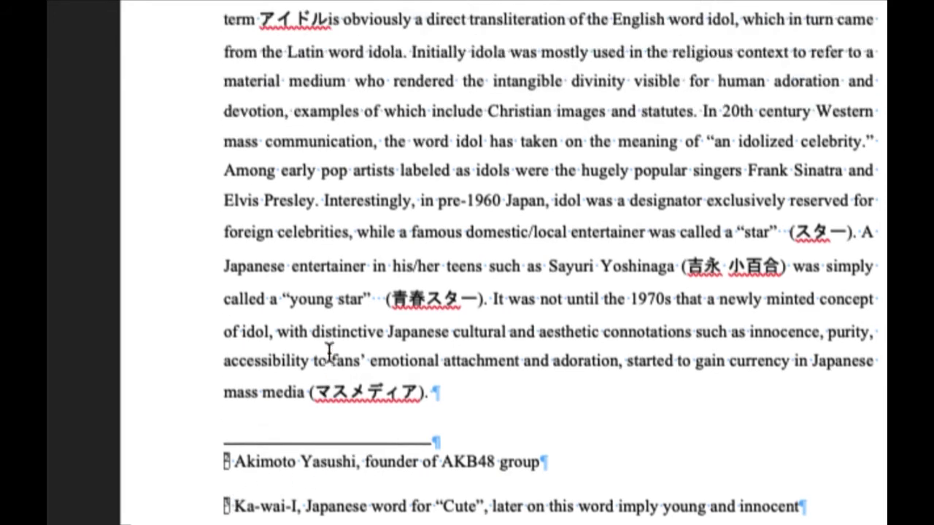
{"action": "scroll", "coordinate": [329, 352], "scroll_direction": "up", "scroll_amount": 3}
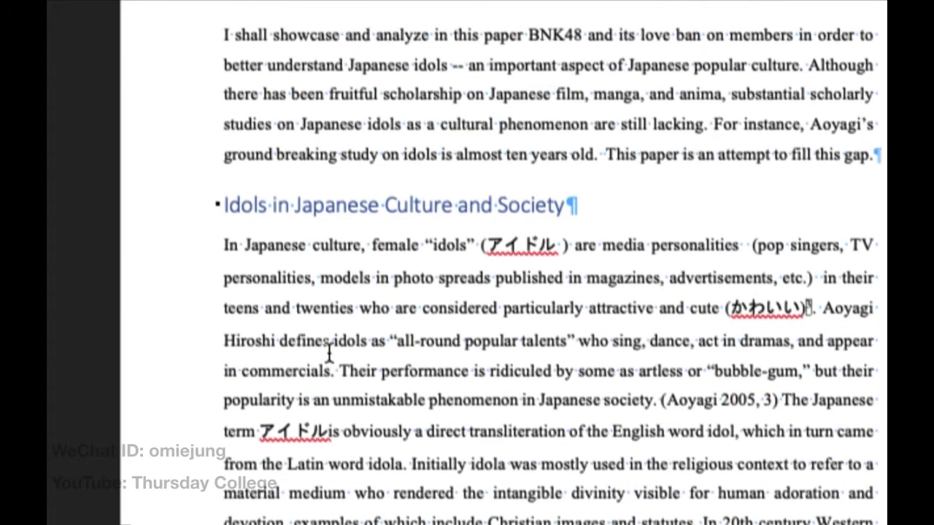
{"action": "scroll", "coordinate": [463, 321], "scroll_direction": "up", "scroll_amount": 8}
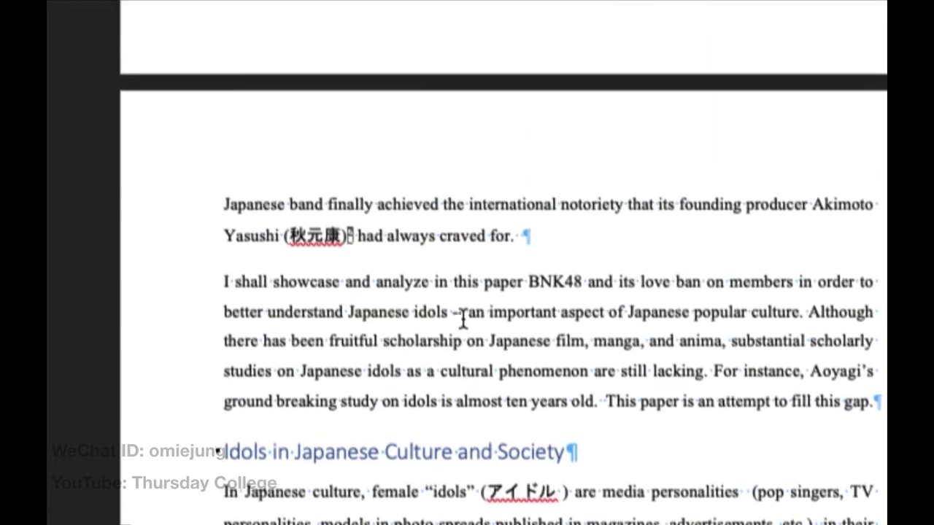
{"action": "scroll", "coordinate": [584, 369], "scroll_direction": "down", "scroll_amount": 18}
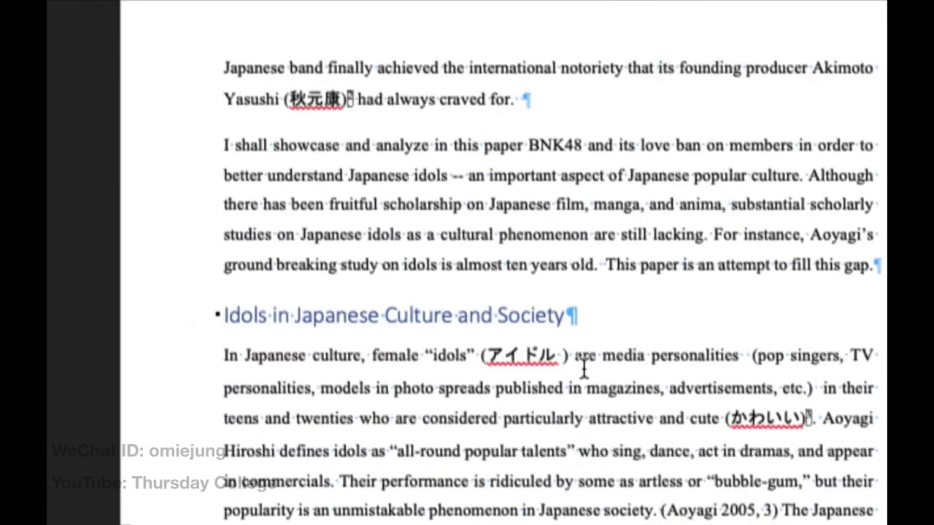
{"action": "scroll", "coordinate": [583, 369], "scroll_direction": "down", "scroll_amount": 4}
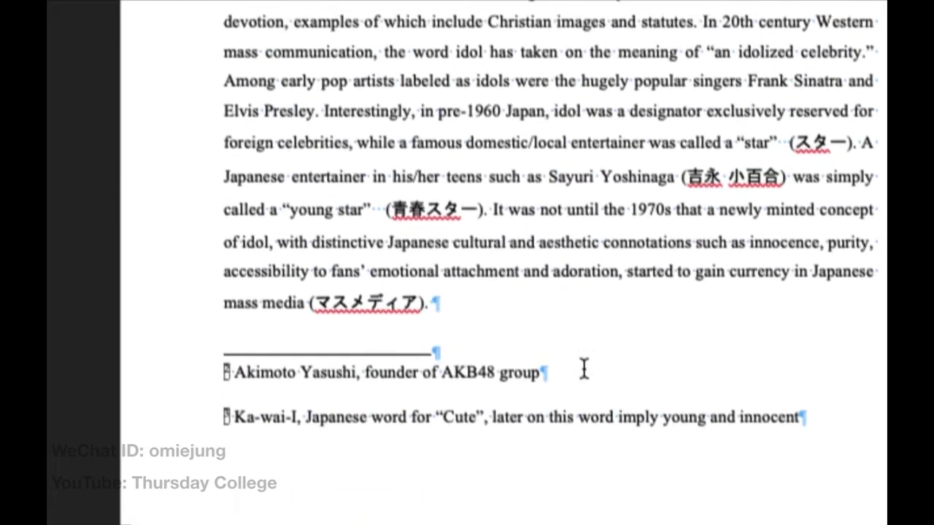
{"action": "scroll", "coordinate": [584, 368], "scroll_direction": "up", "scroll_amount": 10}
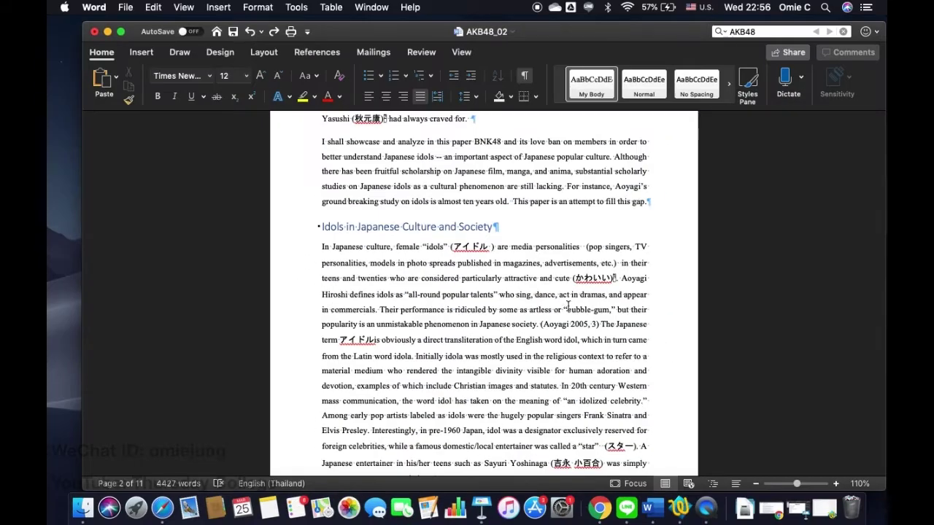
{"action": "scroll", "coordinate": [567, 306], "scroll_direction": "down", "scroll_amount": 8}
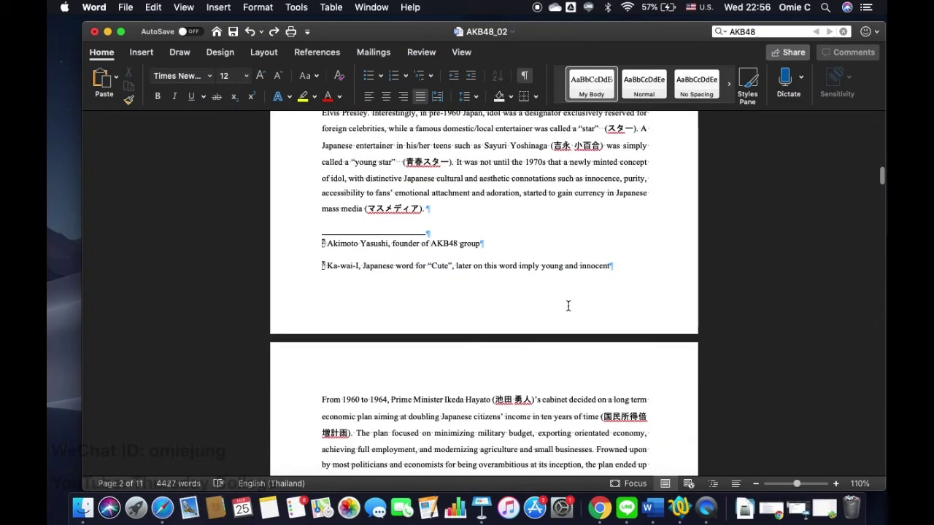
{"action": "scroll", "coordinate": [568, 306], "scroll_direction": "up", "scroll_amount": 3}
{"action": "scroll", "coordinate": [568, 306], "scroll_direction": "down", "scroll_amount": 10}
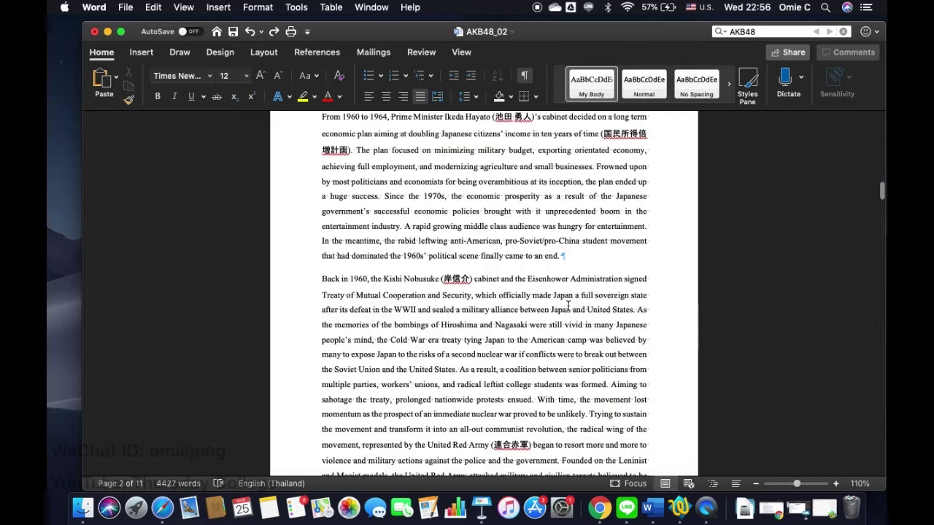
{"action": "scroll", "coordinate": [567, 306], "scroll_direction": "down", "scroll_amount": 20}
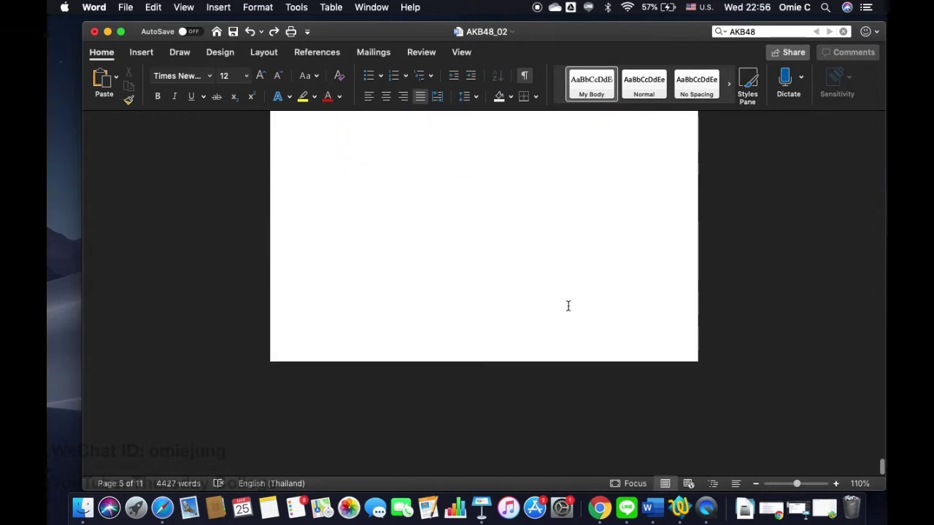
{"action": "scroll", "coordinate": [568, 306], "scroll_direction": "up", "scroll_amount": 6}
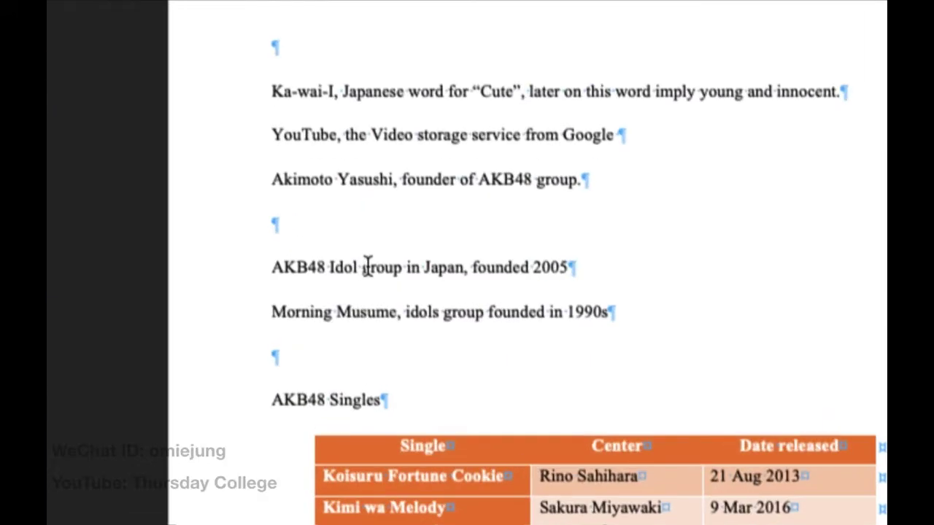
{"action": "left_click_drag", "start_coordinate": [617, 313], "coordinate": [273, 282]}
{"action": "right_click", "coordinate": [357, 290]}
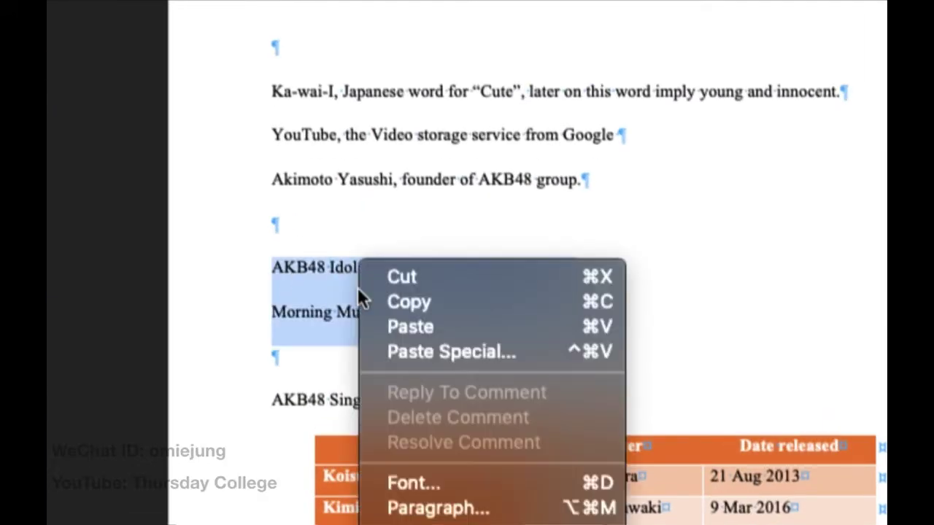
{"action": "left_click", "coordinate": [388, 300]}
{"action": "left_click", "coordinate": [384, 343]}
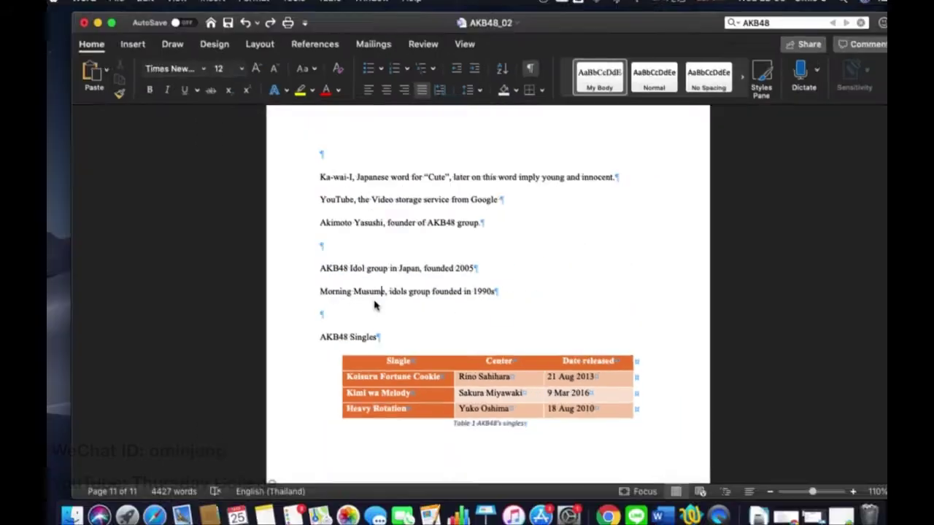
{"action": "scroll", "coordinate": [374, 303], "scroll_direction": "up", "scroll_amount": 20}
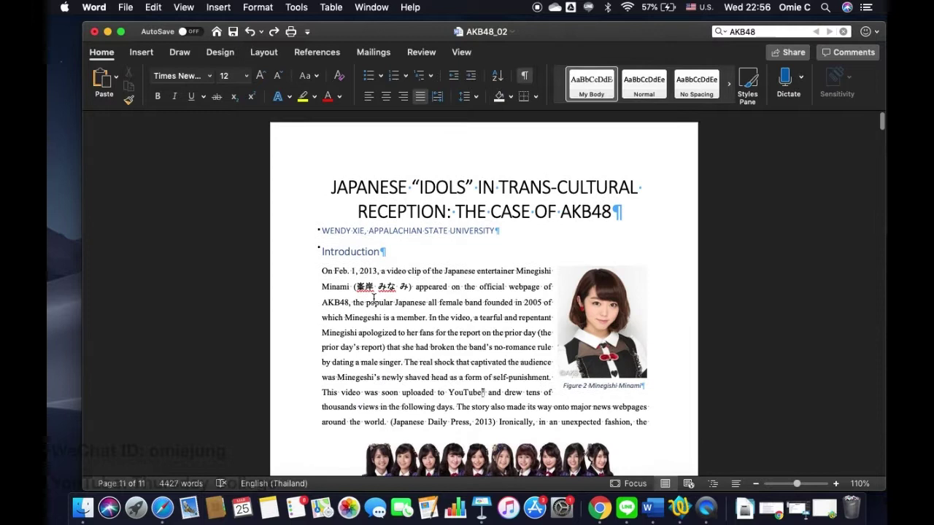
{"action": "scroll", "coordinate": [375, 299], "scroll_direction": "down", "scroll_amount": 3}
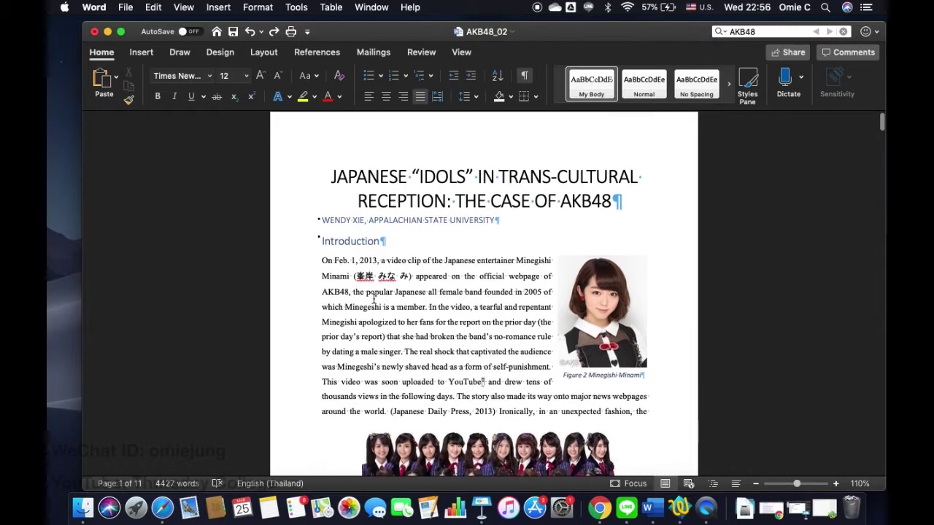
{"action": "scroll", "coordinate": [374, 300], "scroll_direction": "down", "scroll_amount": 3}
{"action": "scroll", "coordinate": [375, 299], "scroll_direction": "down", "scroll_amount": 10}
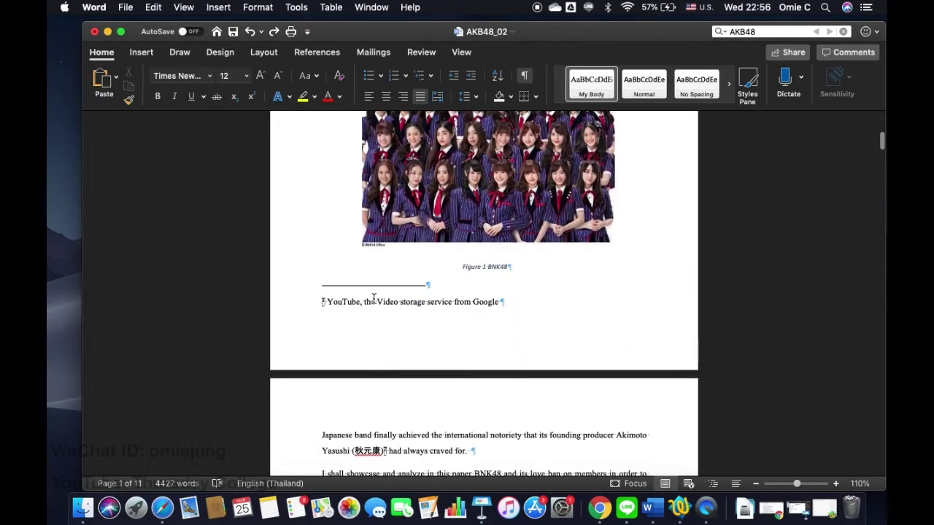
{"action": "scroll", "coordinate": [497, 374], "scroll_direction": "down", "scroll_amount": 8}
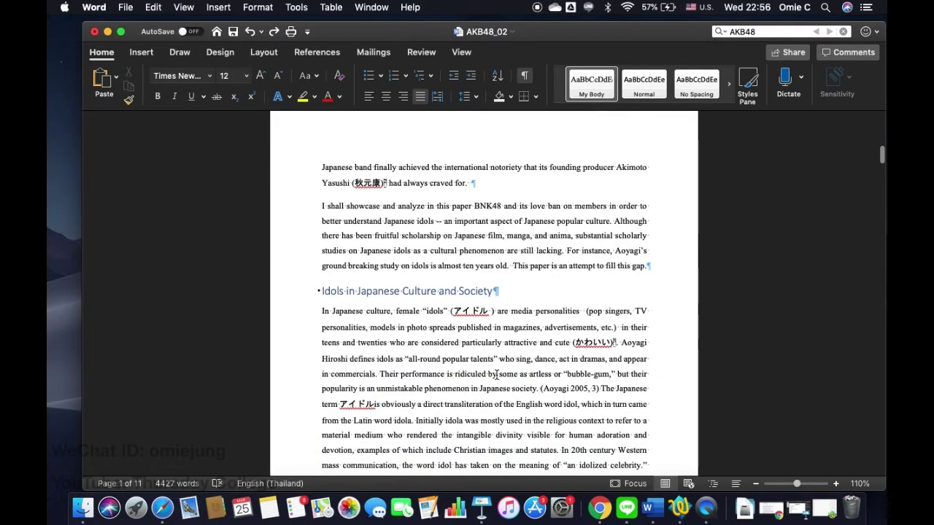
{"action": "scroll", "coordinate": [478, 310], "scroll_direction": "down", "scroll_amount": 8}
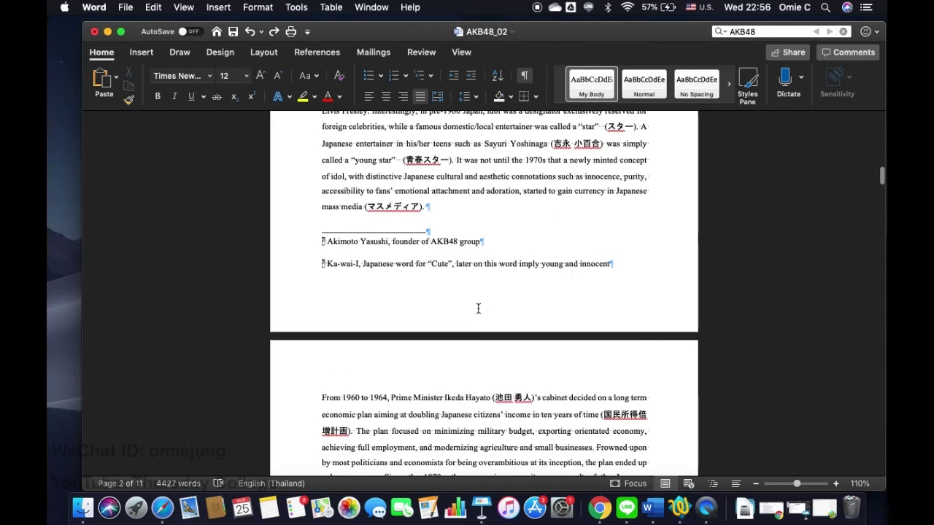
{"action": "scroll", "coordinate": [478, 308], "scroll_direction": "down", "scroll_amount": 3}
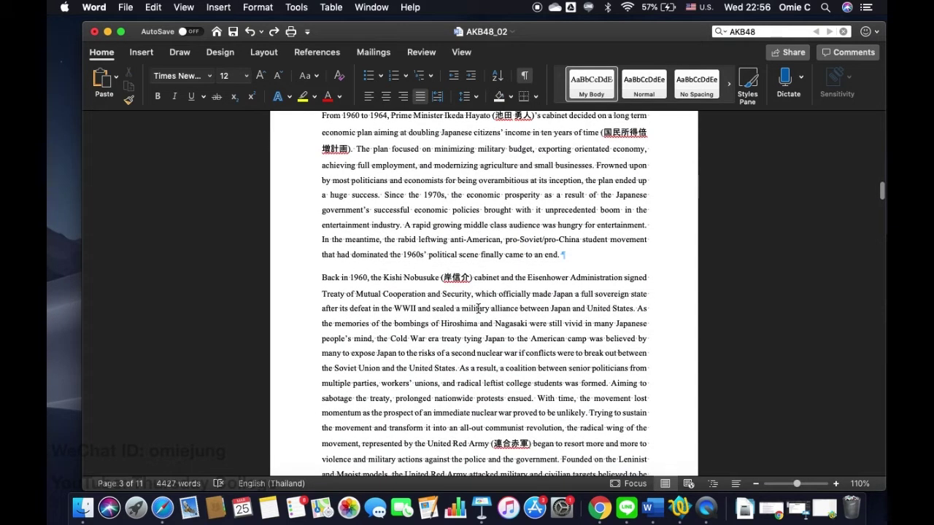
Step: Search the document for AKB48 and step through the first matches
{"action": "key", "text": "super+f"}
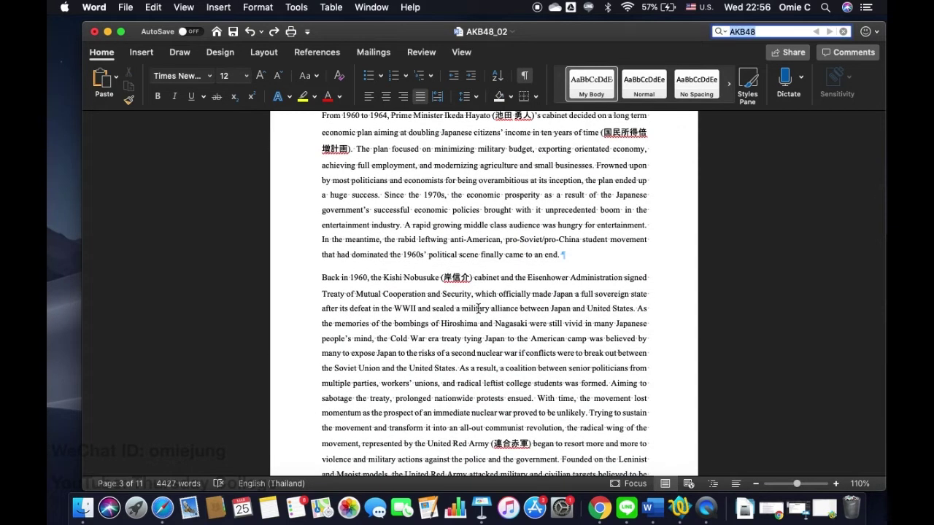
{"action": "left_click", "coordinate": [829, 32]}
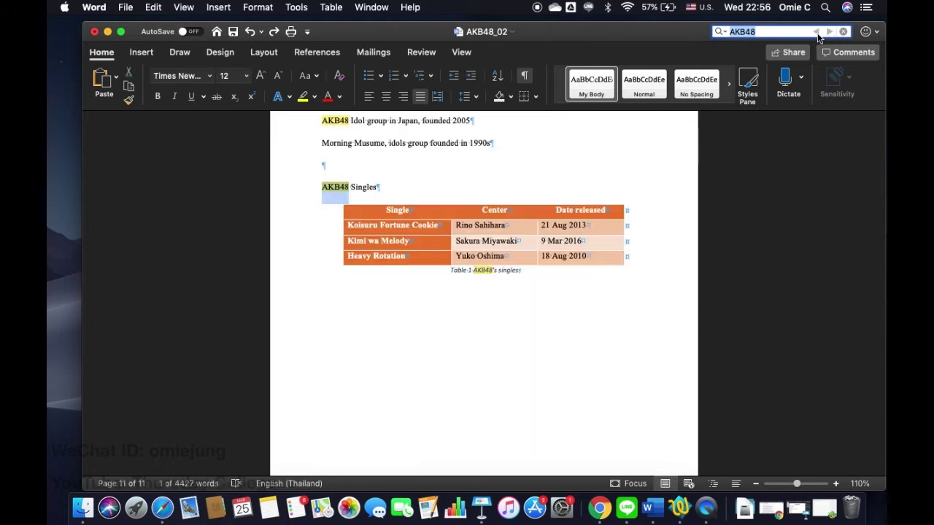
{"action": "left_click", "coordinate": [817, 32]}
{"action": "left_click", "coordinate": [817, 32]}
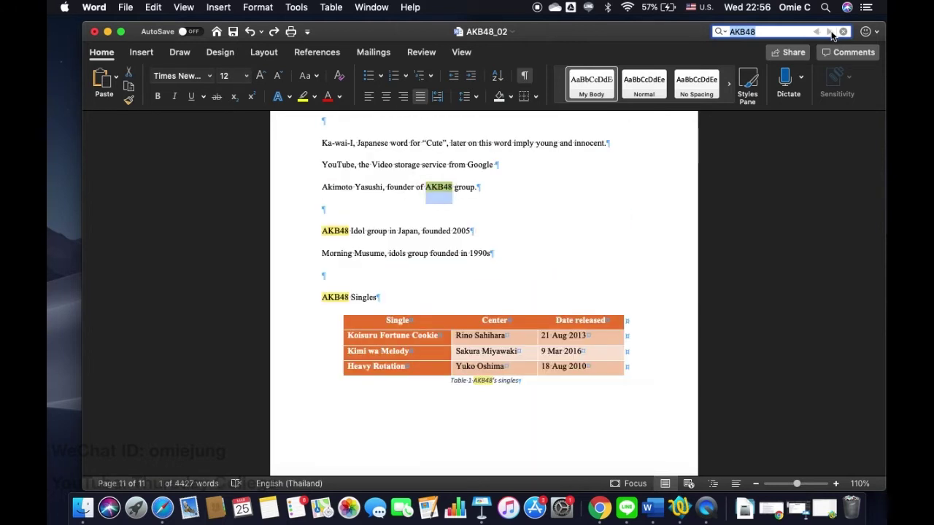
{"action": "left_click", "coordinate": [829, 32]}
{"action": "left_click", "coordinate": [830, 32]}
{"action": "left_click", "coordinate": [830, 32]}
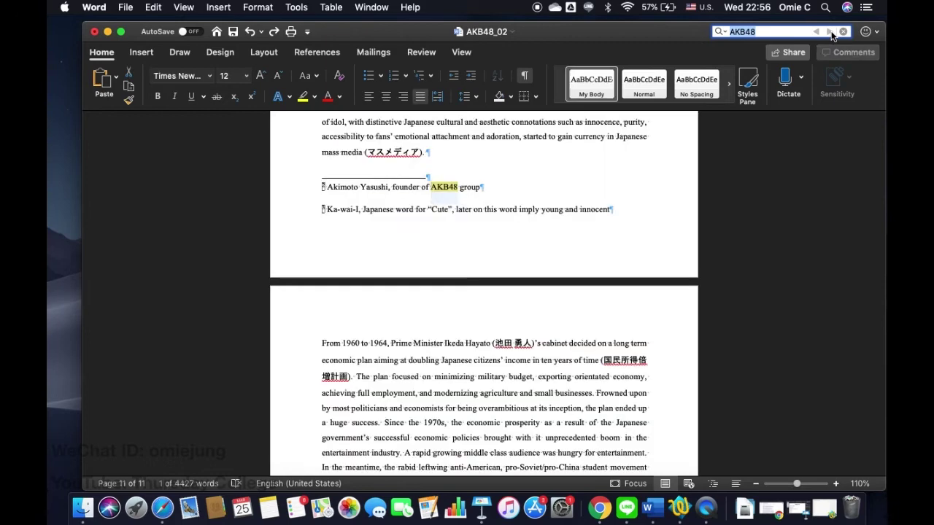
Step: Move on to the page 5 AKB48 match and place the caret in that paragraph
{"action": "scroll", "coordinate": [620, 316], "scroll_direction": "down", "scroll_amount": 15}
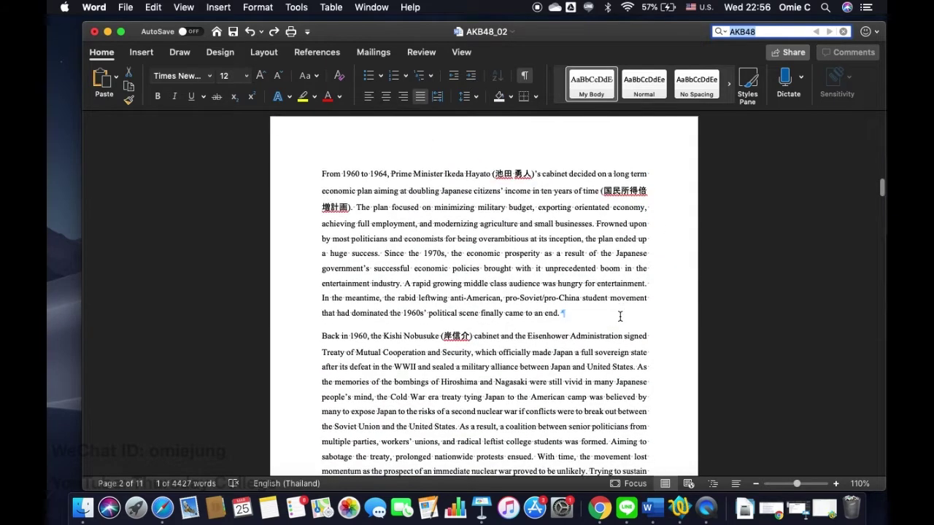
{"action": "scroll", "coordinate": [620, 316], "scroll_direction": "down", "scroll_amount": 15}
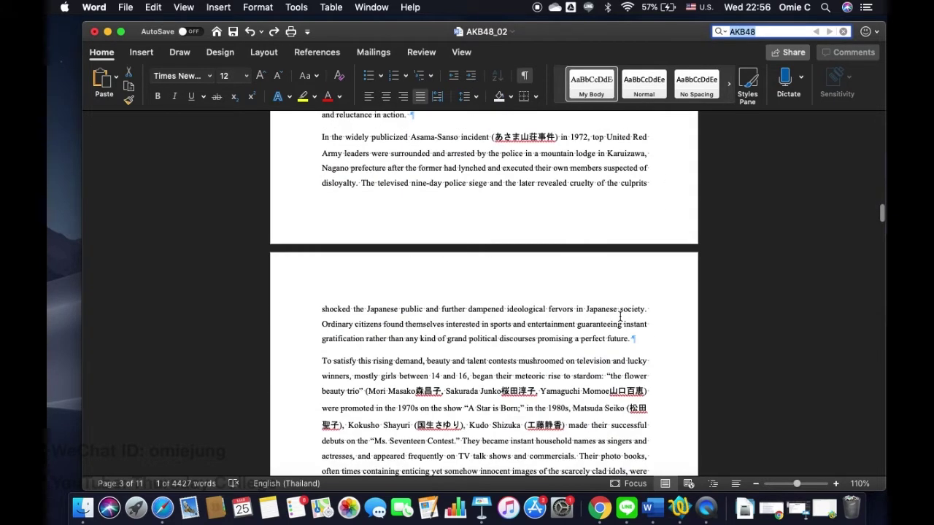
{"action": "scroll", "coordinate": [620, 316], "scroll_direction": "down", "scroll_amount": 3}
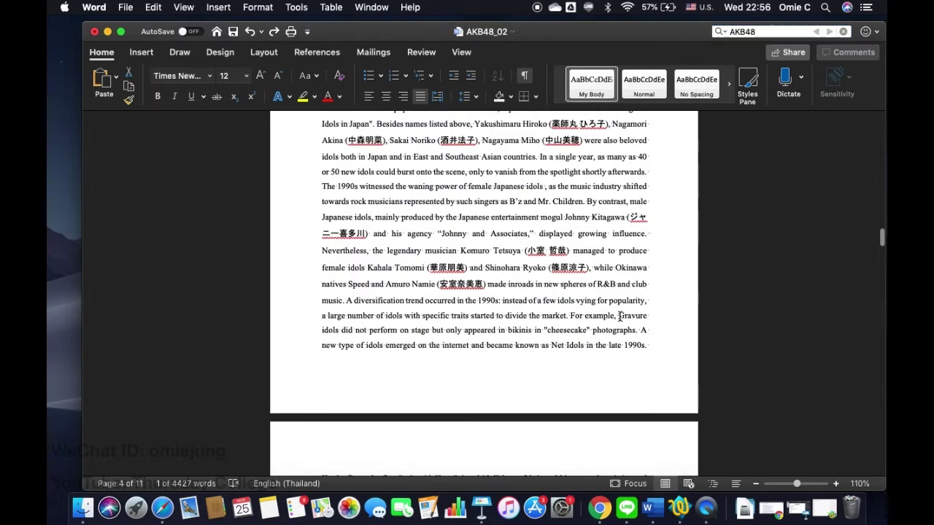
{"action": "left_click", "coordinate": [829, 32]}
{"action": "left_click", "coordinate": [829, 32]}
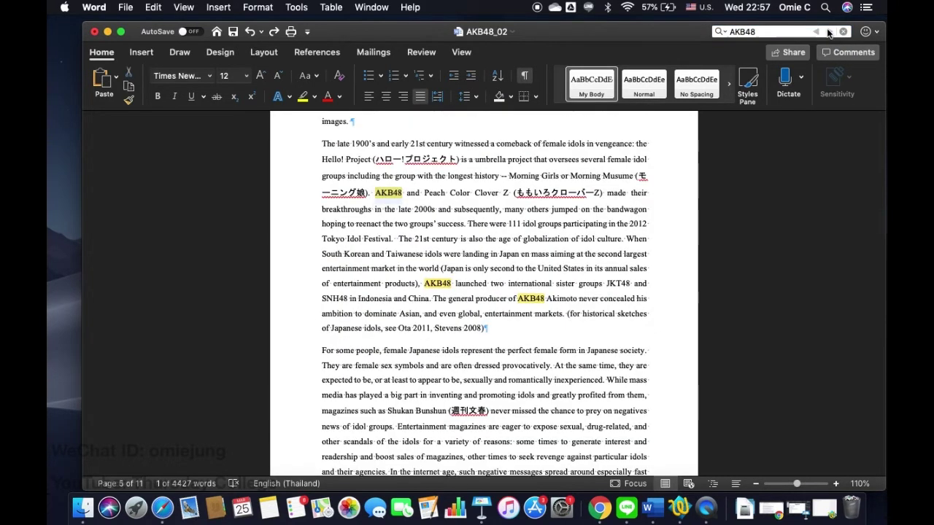
{"action": "left_click", "coordinate": [409, 175]}
{"action": "scroll", "coordinate": [408, 175], "scroll_direction": "up", "scroll_amount": 4}
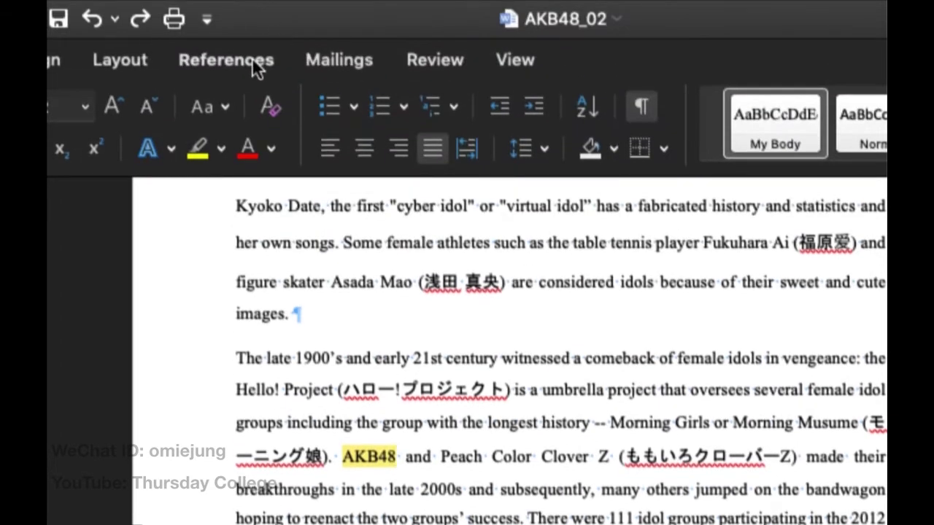
Step: Insert an endnote after AKB48 and paste the note 'AKB48 Idol group in Japan, founded 2005'
{"action": "left_click", "coordinate": [252, 58]}
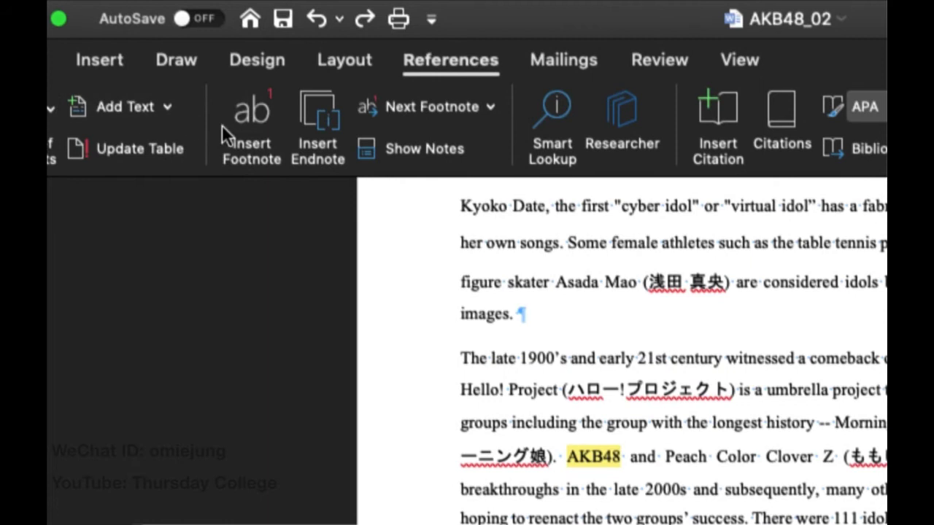
{"action": "left_click", "coordinate": [327, 123]}
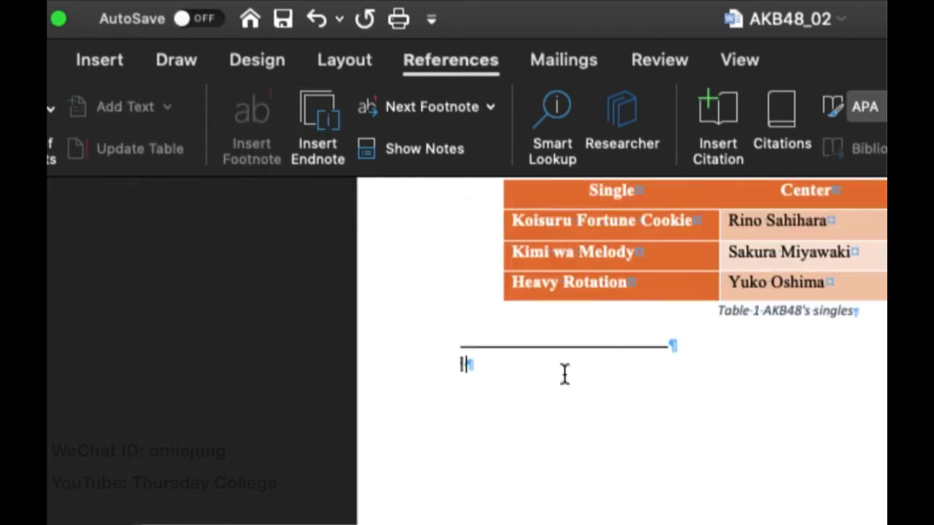
{"action": "key", "text": "super+v"}
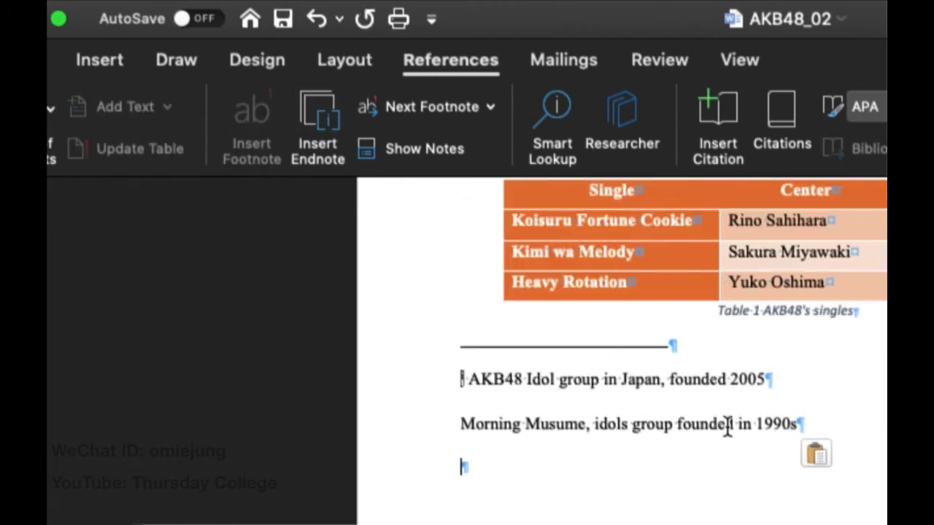
Step: Delete the extra Morning Musume line and the leftover empty line from the note
{"action": "left_click_drag", "start_coordinate": [800, 427], "coordinate": [473, 432]}
{"action": "key", "text": "BackSpace"}
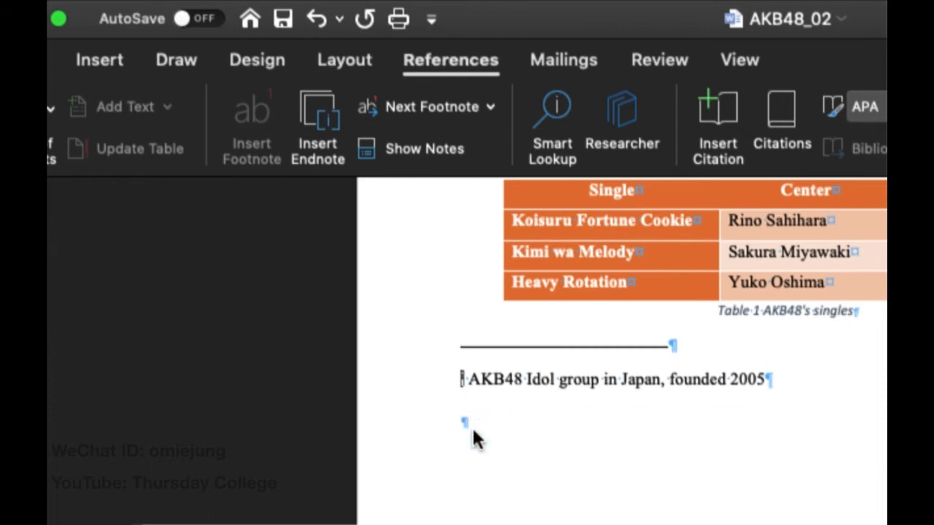
{"action": "key", "text": "BackSpace"}
{"action": "scroll", "coordinate": [551, 400], "scroll_direction": "up", "scroll_amount": 5}
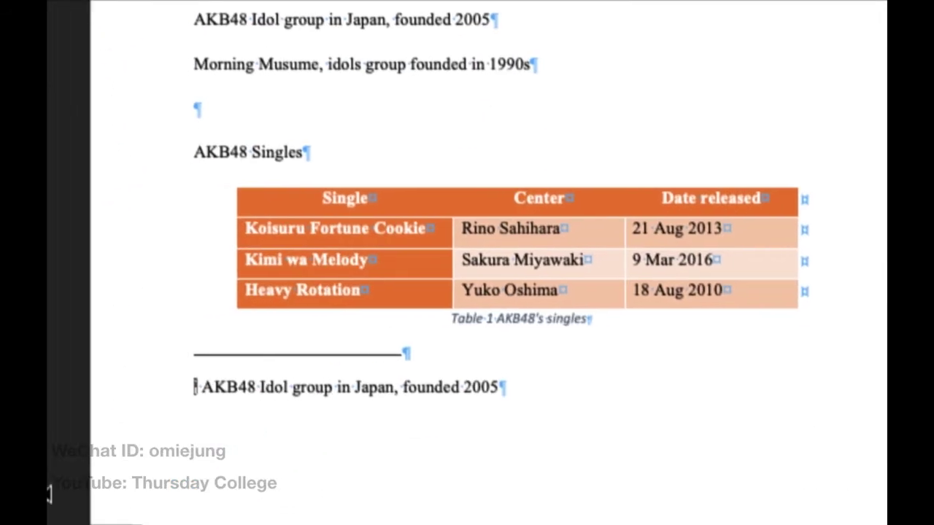
{"action": "scroll", "coordinate": [312, 290], "scroll_direction": "up", "scroll_amount": 3}
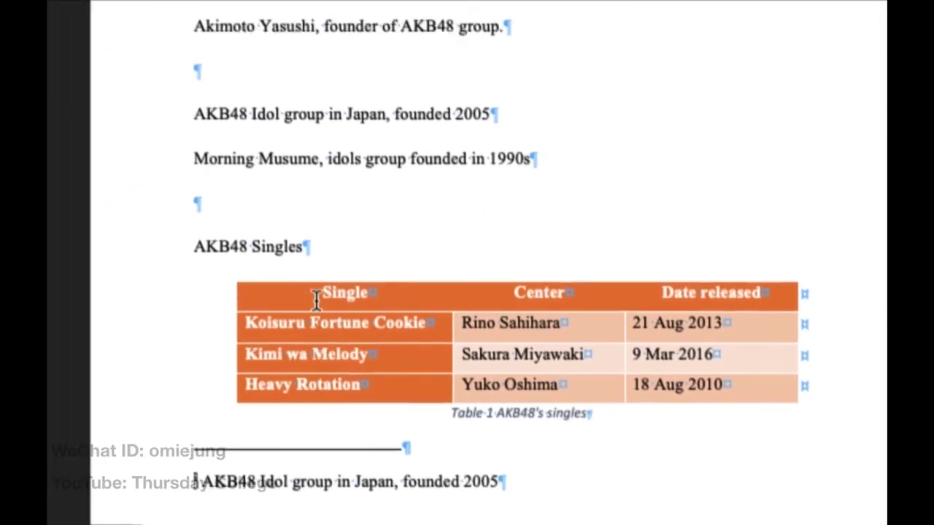
{"action": "scroll", "coordinate": [314, 300], "scroll_direction": "down", "scroll_amount": 2}
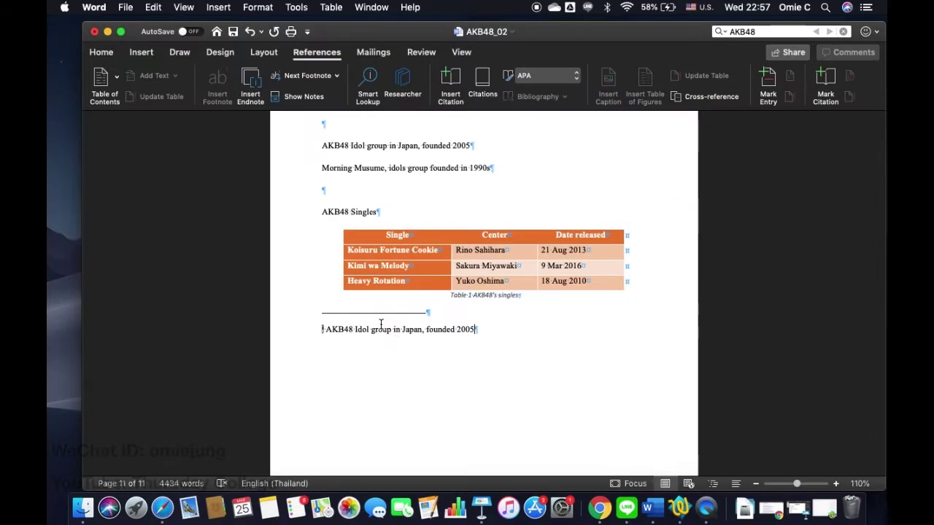
Step: Scroll back to the page 5 paragraph on Hello! Project and Morning Musume
{"action": "scroll", "coordinate": [461, 460], "scroll_direction": "up", "scroll_amount": 3}
{"action": "scroll", "coordinate": [455, 357], "scroll_direction": "up", "scroll_amount": 20}
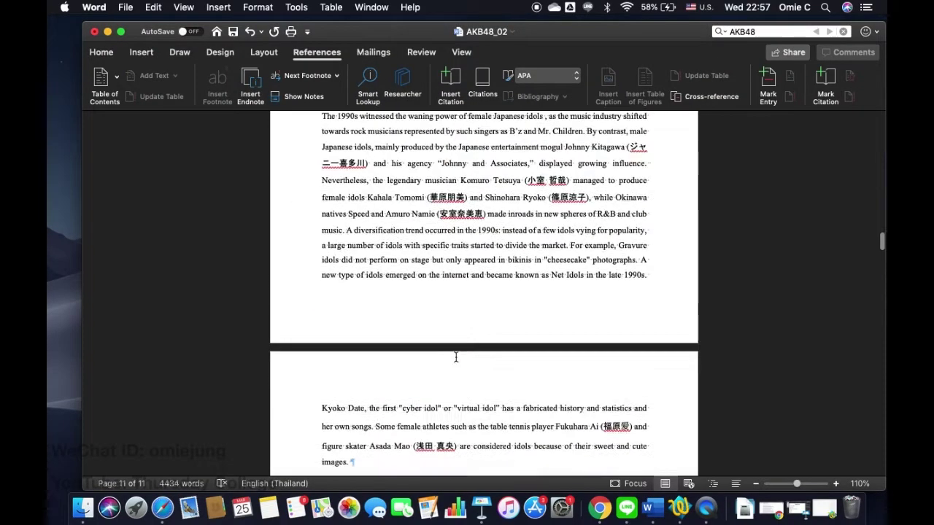
{"action": "scroll", "coordinate": [455, 356], "scroll_direction": "down", "scroll_amount": 4}
{"action": "scroll", "coordinate": [455, 357], "scroll_direction": "down", "scroll_amount": 15}
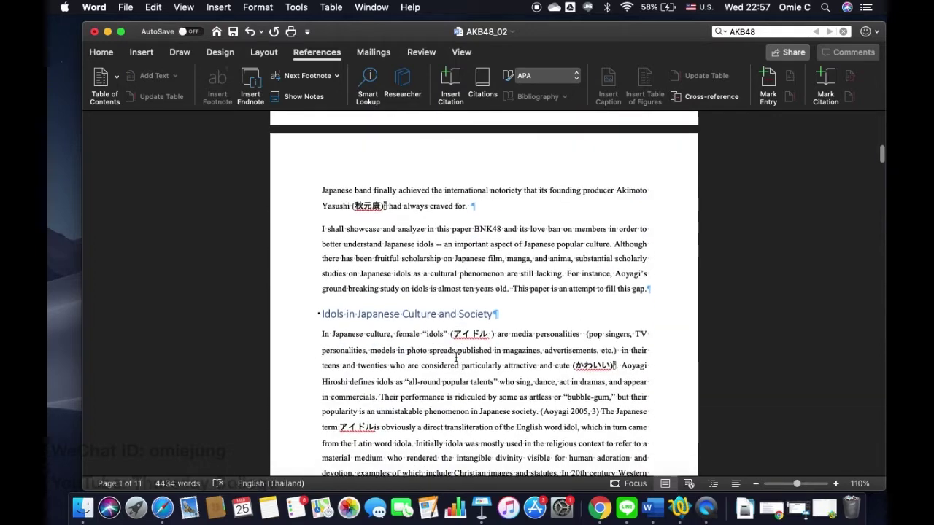
{"action": "scroll", "coordinate": [456, 357], "scroll_direction": "down", "scroll_amount": 10}
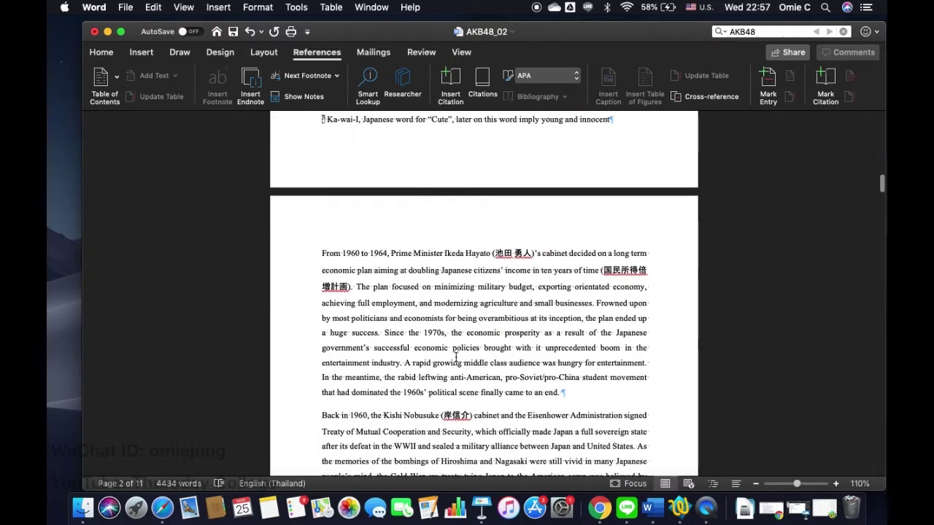
{"action": "scroll", "coordinate": [456, 357], "scroll_direction": "down", "scroll_amount": 12}
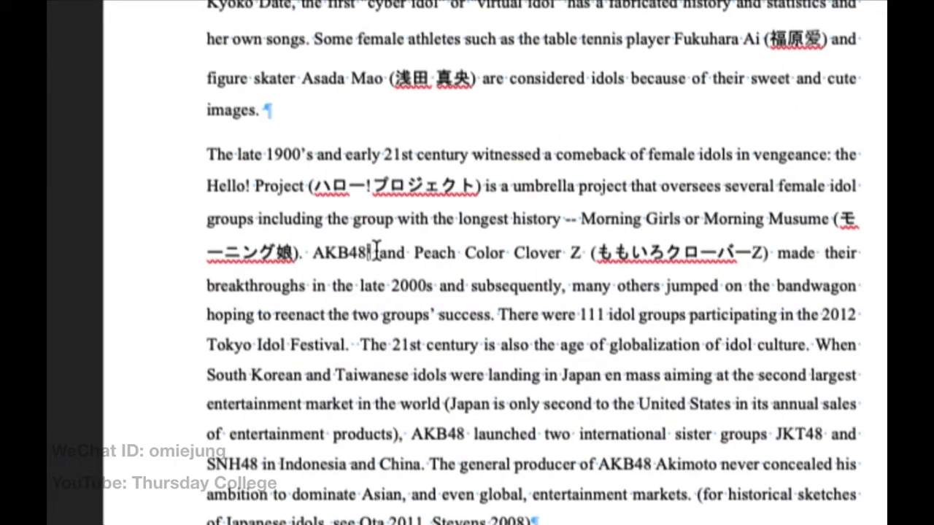
{"action": "mouse_move", "coordinate": [367, 254]}
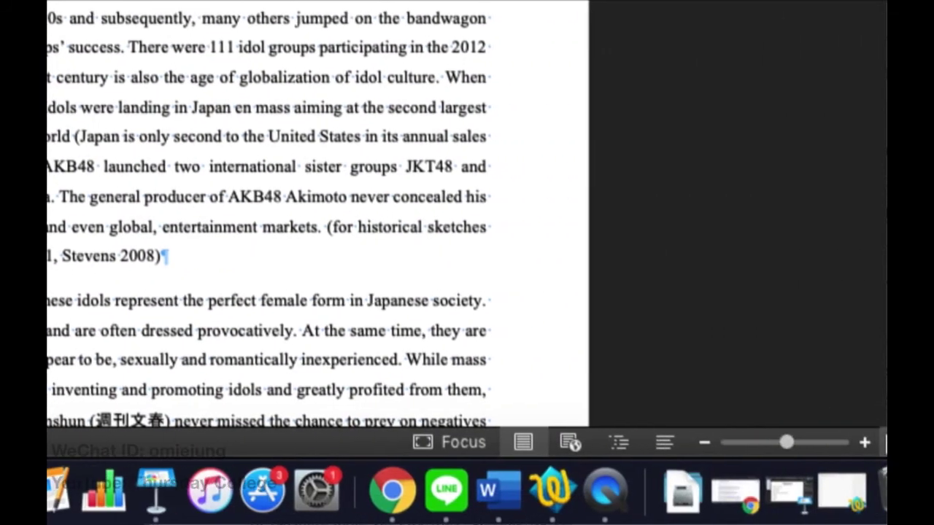
Step: Zoom the page to 160% and place the caret beside the AKB48 endnote mark
{"action": "left_click", "coordinate": [866, 442]}
{"action": "left_click", "coordinate": [865, 442]}
{"action": "left_click", "coordinate": [865, 442]}
{"action": "left_click", "coordinate": [866, 442]}
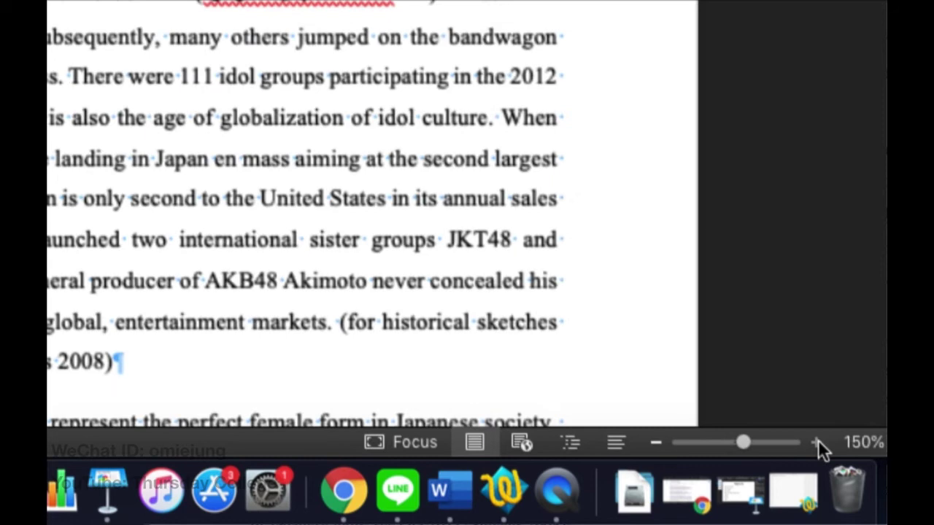
{"action": "left_click", "coordinate": [818, 442]}
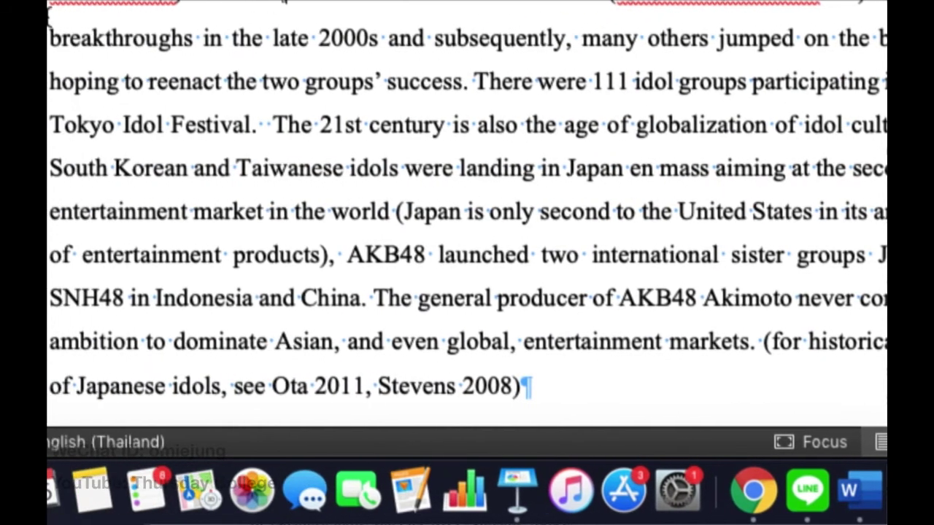
{"action": "scroll", "coordinate": [177, 78], "scroll_direction": "up", "scroll_amount": 8}
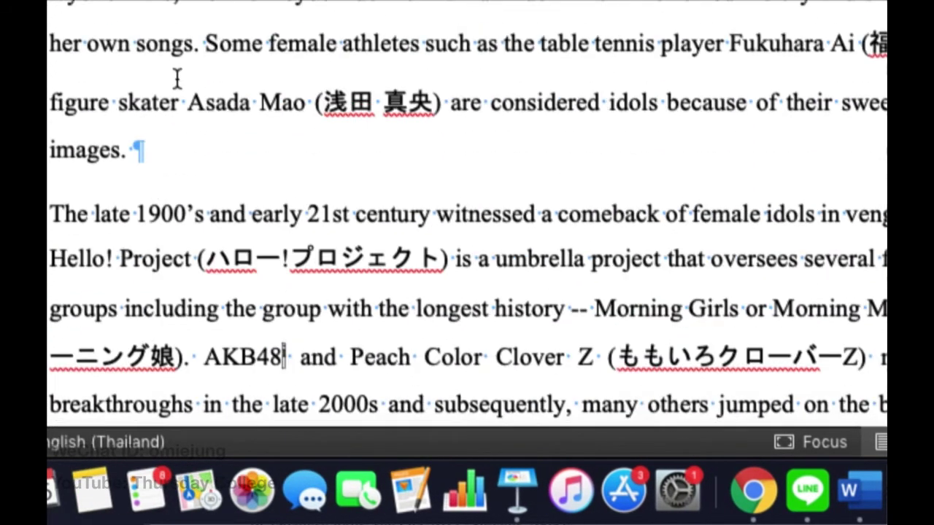
{"action": "scroll", "coordinate": [177, 78], "scroll_direction": "down", "scroll_amount": 3}
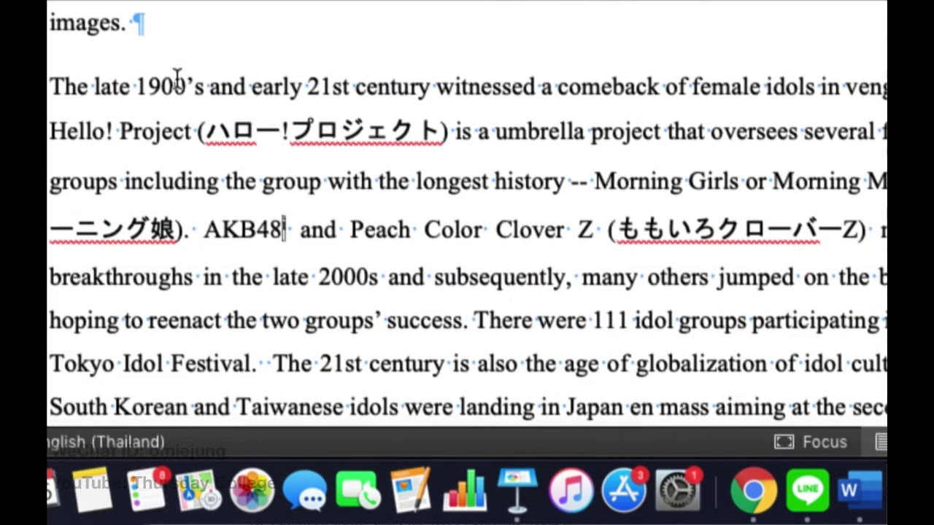
{"action": "left_click", "coordinate": [313, 229]}
{"action": "mouse_move", "coordinate": [293, 238]}
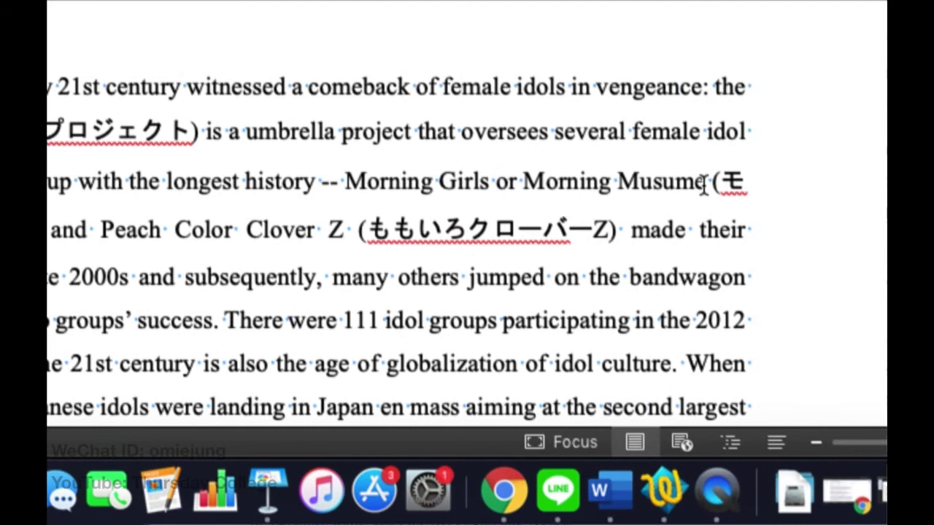
Step: Insert an endnote after Morning Musume and paste the prepared note text into it
{"action": "left_click", "coordinate": [705, 181]}
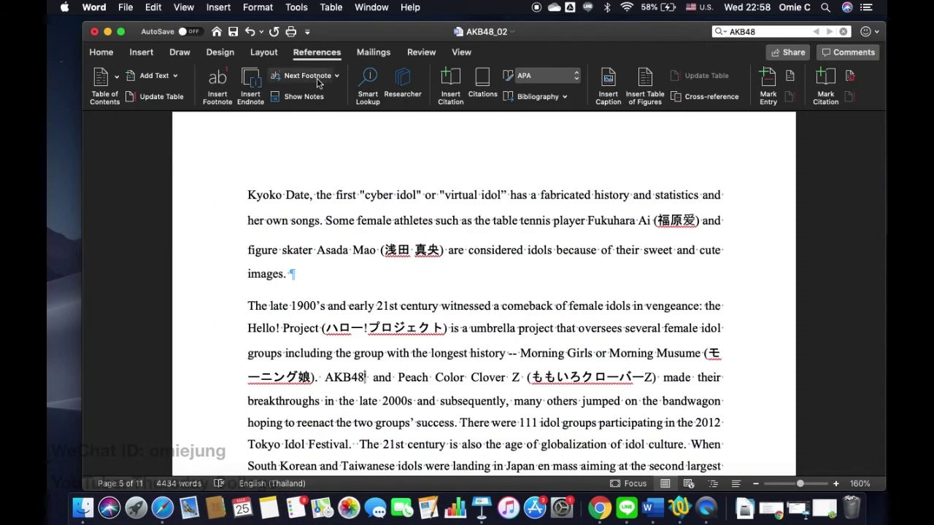
{"action": "left_click", "coordinate": [321, 54]}
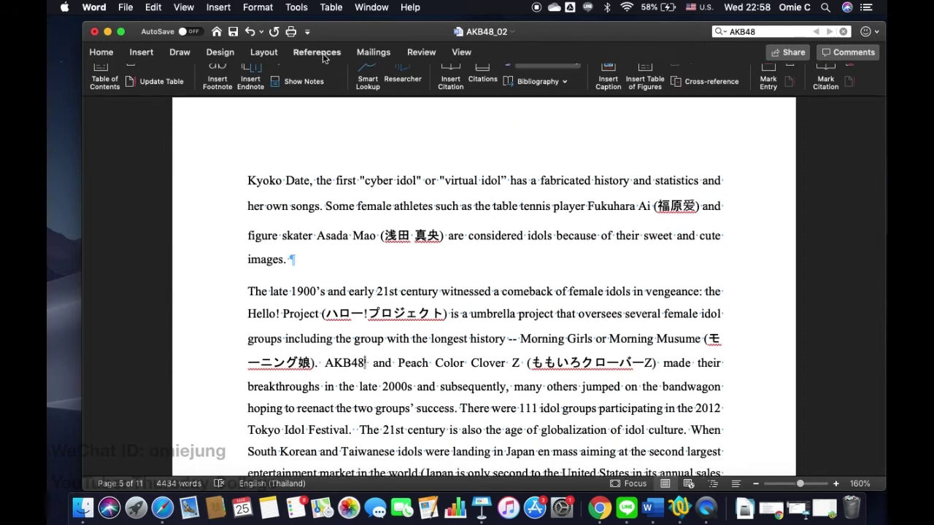
{"action": "left_click", "coordinate": [335, 51]}
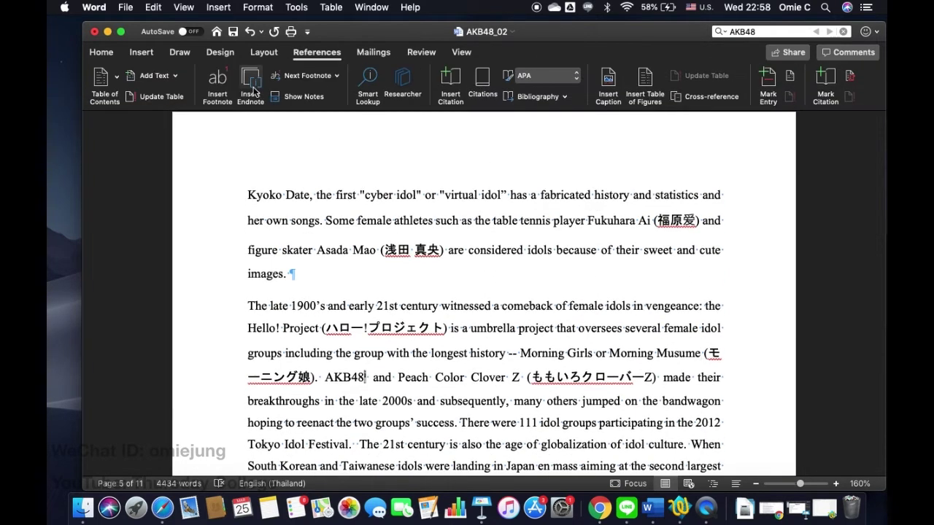
{"action": "left_click", "coordinate": [250, 86]}
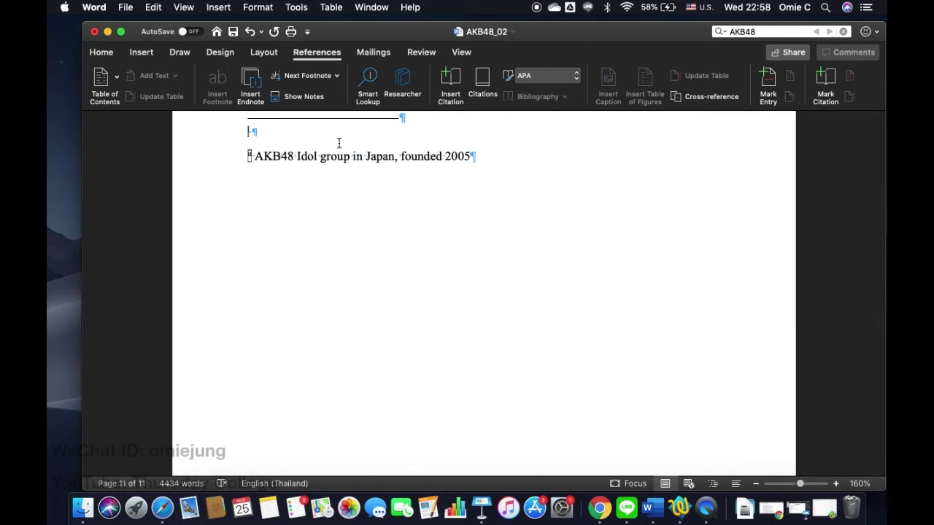
{"action": "type", "text": "AKB48 Idol group in Japan, founded 2005 Morning Musume, idols group founded in 1990s"}
Step: Trim the note to 'Morning Musume, idols group founded in 1990s', removing the AKB48 text and blank paragraph
{"action": "triple_click", "coordinate": [389, 144]}
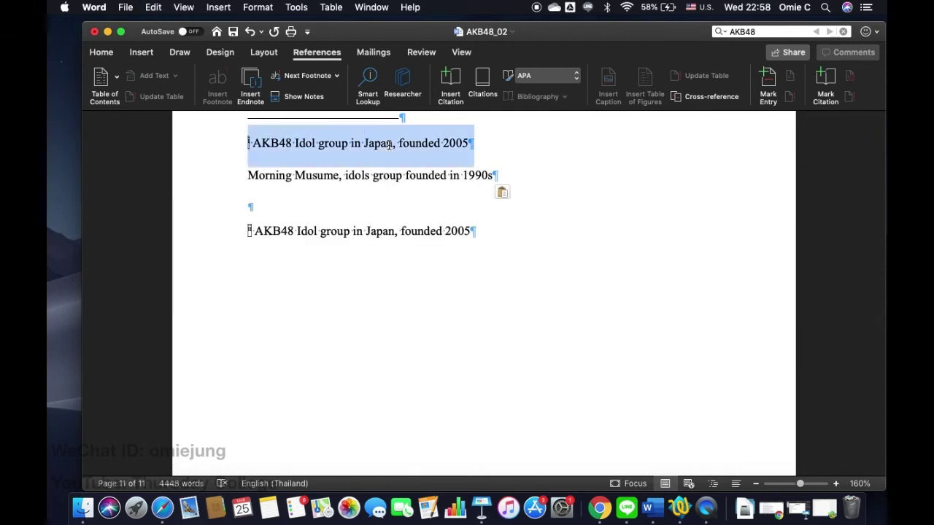
{"action": "key", "text": "BackSpace"}
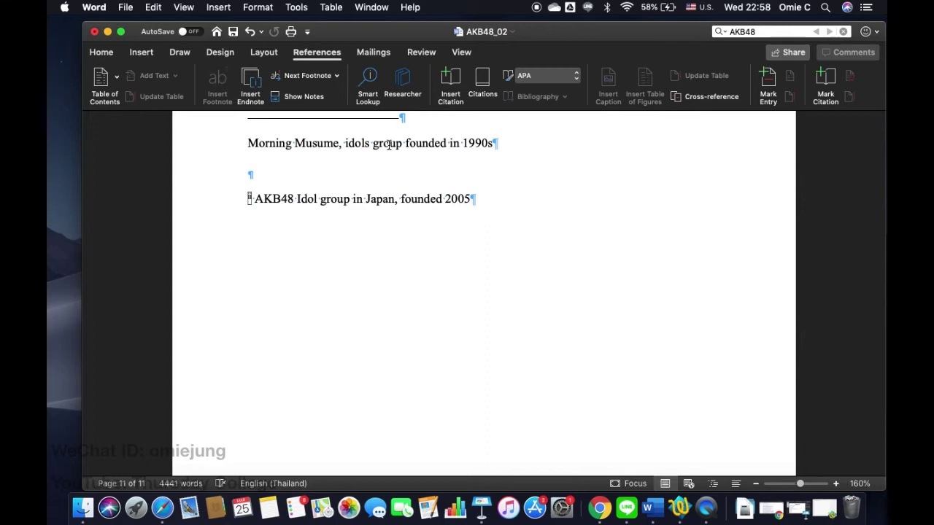
{"action": "key", "text": "super+z"}
{"action": "left_click", "coordinate": [389, 145]}
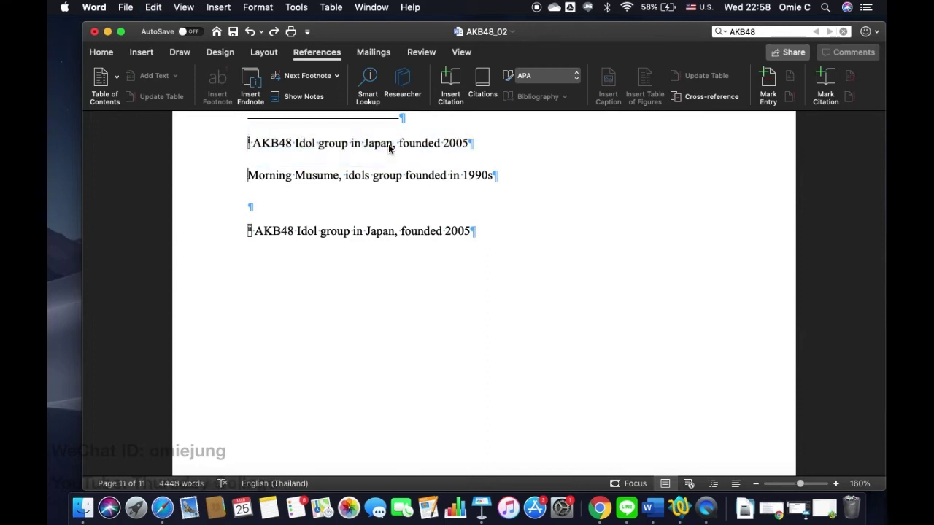
{"action": "left_click", "coordinate": [248, 176]}
{"action": "key", "text": "BackSpace"}
{"action": "key", "text": "BackSpace"}
{"action": "key", "text": "BackSpace"}
{"action": "key", "text": "BackSpace"}
{"action": "key", "text": "BackSpace"}
{"action": "key", "text": "BackSpace"}
{"action": "key", "text": "BackSpace"}
{"action": "key", "text": "BackSpace"}
{"action": "key", "text": "BackSpace"}
{"action": "key", "text": "BackSpace"}
{"action": "key", "text": "BackSpace"}
{"action": "key", "text": "BackSpace"}
{"action": "key", "text": "BackSpace"}
{"action": "key", "text": "BackSpace"}
{"action": "key", "text": "BackSpace"}
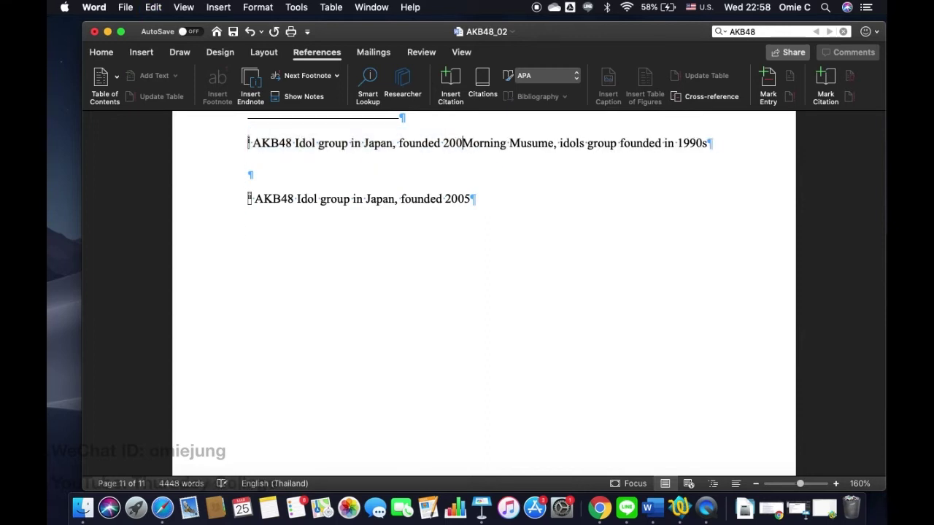
{"action": "key", "text": "BackSpace"}
{"action": "key", "text": "BackSpace"}
{"action": "key", "text": "BackSpace"}
{"action": "key", "text": "BackSpace"}
{"action": "key", "text": "BackSpace"}
{"action": "key", "text": "BackSpace"}
{"action": "key", "text": "BackSpace"}
{"action": "key", "text": "BackSpace"}
{"action": "key", "text": "BackSpace"}
{"action": "key", "text": "BackSpace"}
{"action": "key", "text": "BackSpace"}
{"action": "key", "text": "BackSpace"}
{"action": "key", "text": "BackSpace"}
{"action": "key", "text": "BackSpace"}
{"action": "key", "text": "BackSpace"}
{"action": "key", "text": "BackSpace"}
{"action": "key", "text": "BackSpace"}
{"action": "key", "text": "BackSpace"}
{"action": "key", "text": "BackSpace"}
{"action": "key", "text": "BackSpace"}
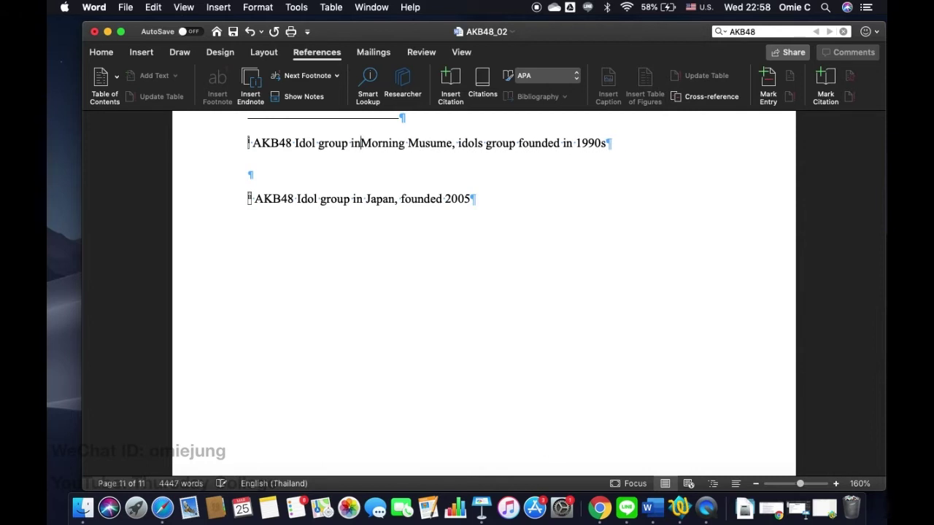
{"action": "key", "text": "BackSpace"}
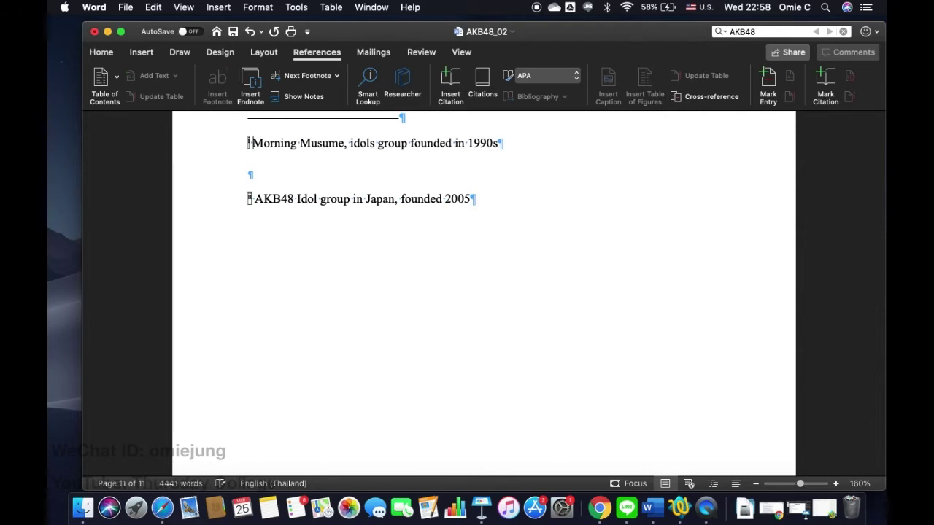
{"action": "key", "text": "BackSpace"}
Step: Delete the six duplicated note lines from Ka-wai-I to Morning Musume
{"action": "scroll", "coordinate": [308, 206], "scroll_direction": "up", "scroll_amount": 4}
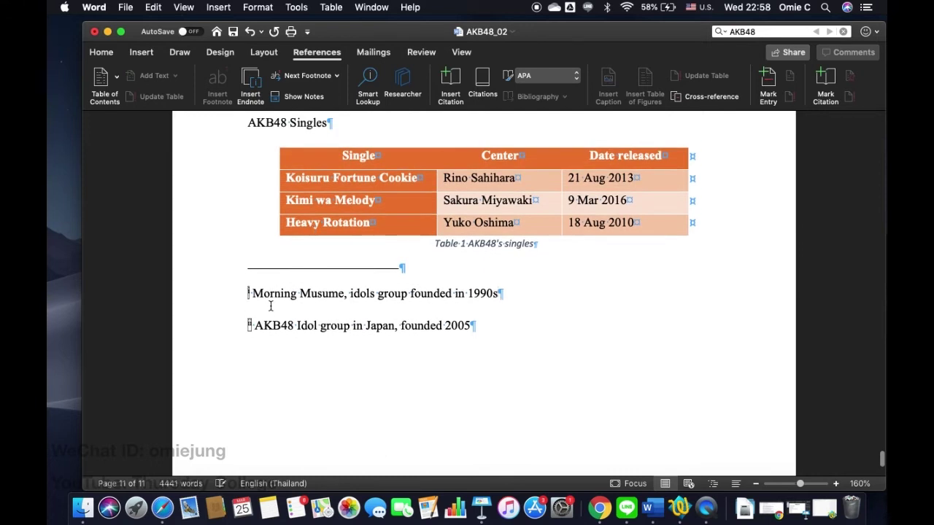
{"action": "scroll", "coordinate": [270, 306], "scroll_direction": "up", "scroll_amount": 5}
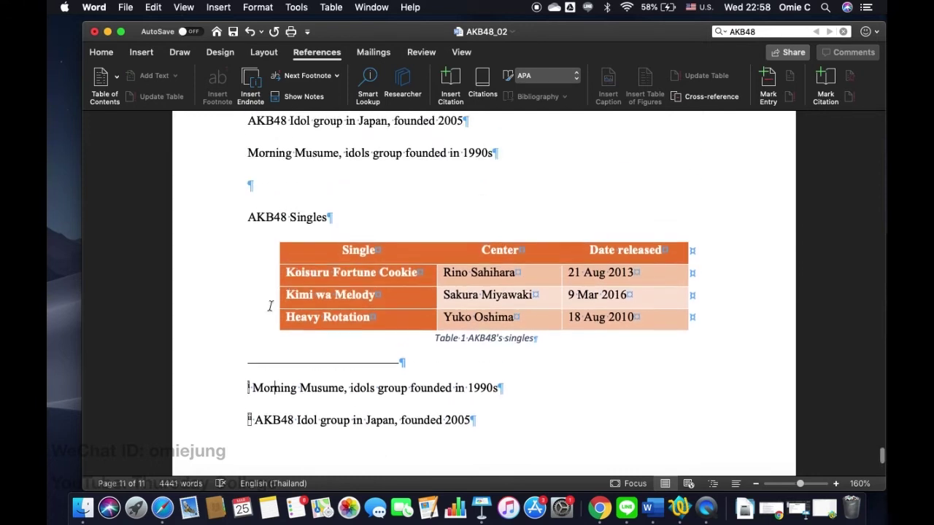
{"action": "scroll", "coordinate": [270, 307], "scroll_direction": "down", "scroll_amount": 4}
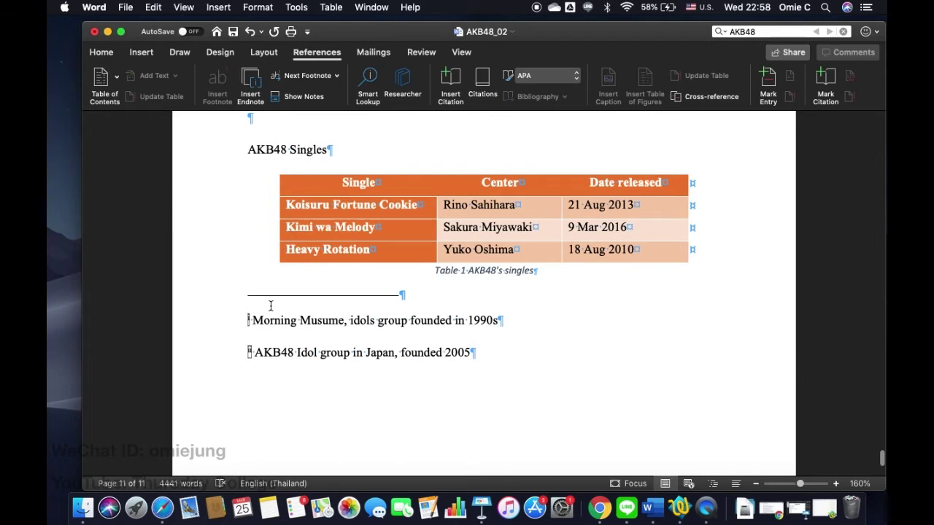
{"action": "scroll", "coordinate": [270, 306], "scroll_direction": "up", "scroll_amount": 6}
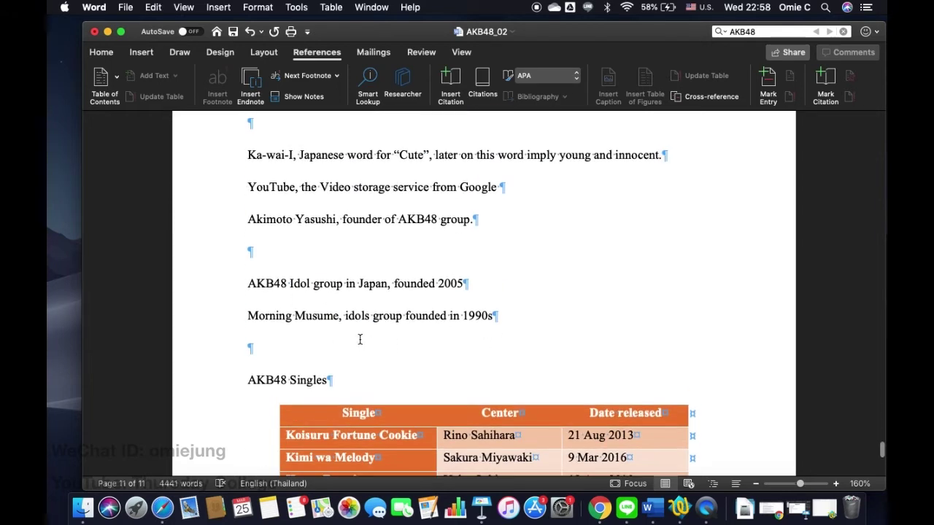
{"action": "scroll", "coordinate": [504, 323], "scroll_direction": "up", "scroll_amount": 2}
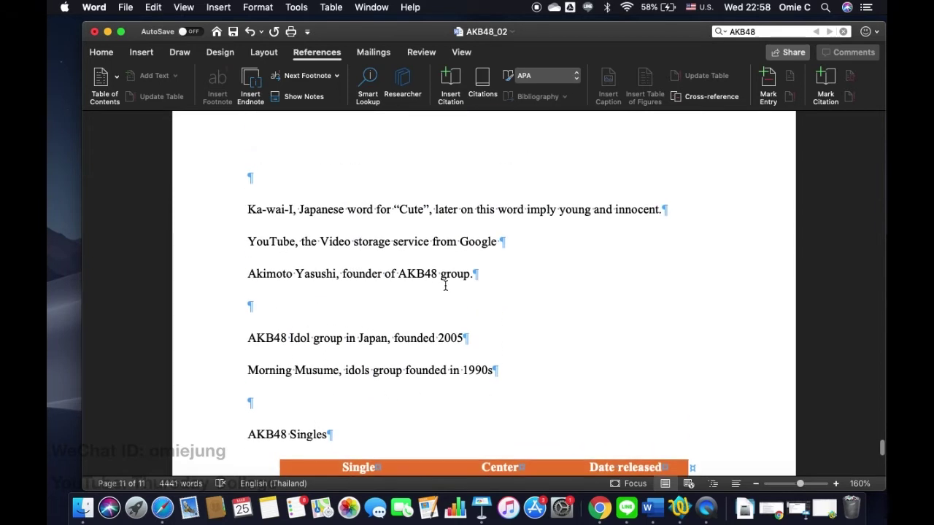
{"action": "left_click_drag", "start_coordinate": [503, 374], "coordinate": [226, 217]}
{"action": "key", "text": "Delete"}
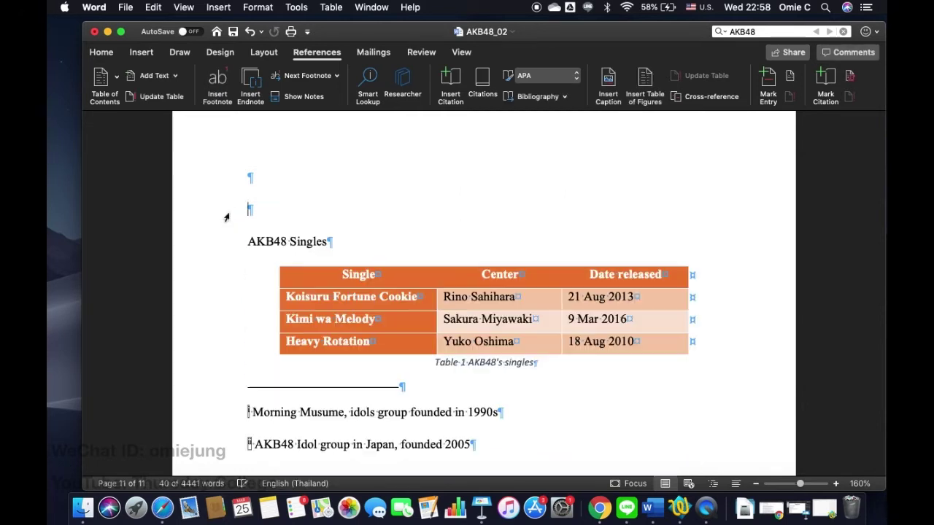
Step: Remove the two blank paragraphs above the AKB48 Singles table
{"action": "scroll", "coordinate": [226, 216], "scroll_direction": "up", "scroll_amount": 5}
{"action": "key", "text": "BackSpace"}
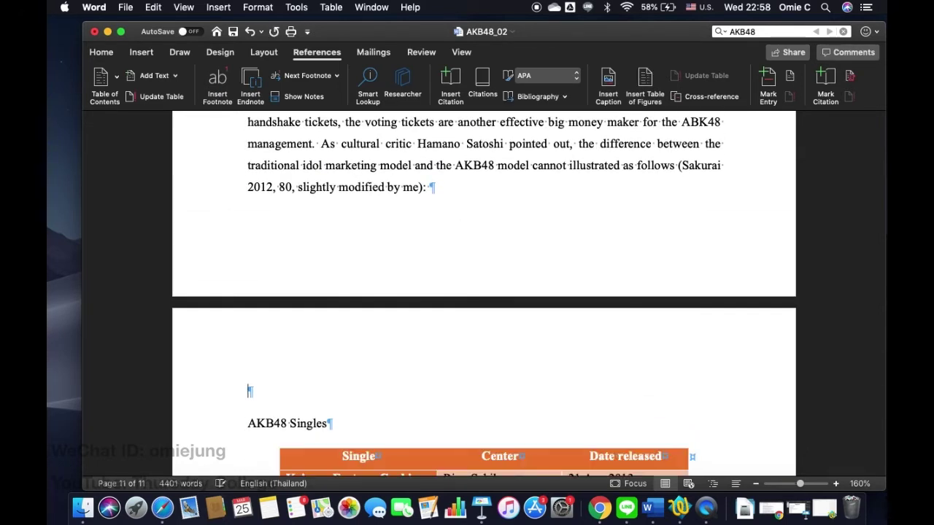
{"action": "key", "text": "BackSpace"}
{"action": "scroll", "coordinate": [248, 388], "scroll_direction": "down", "scroll_amount": 3}
{"action": "scroll", "coordinate": [484, 306], "scroll_direction": "down", "scroll_amount": 10}
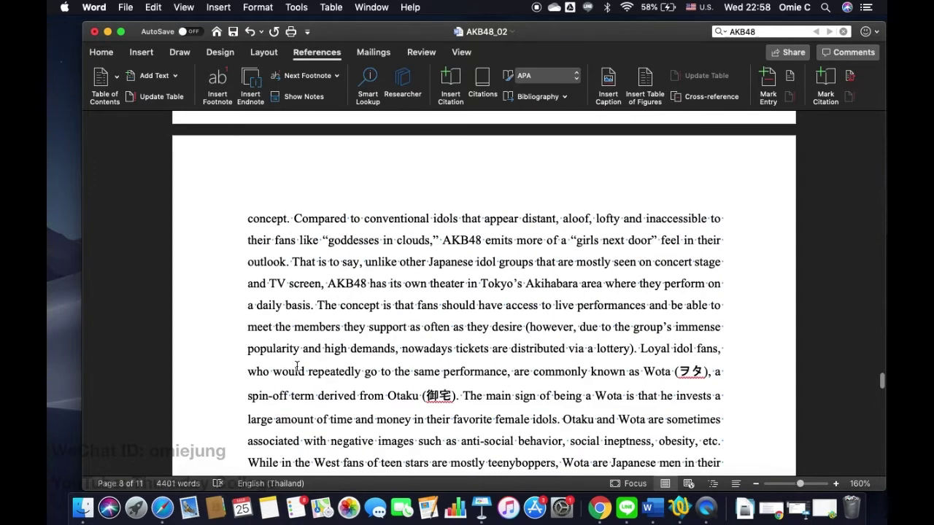
{"action": "left_click", "coordinate": [482, 508]}
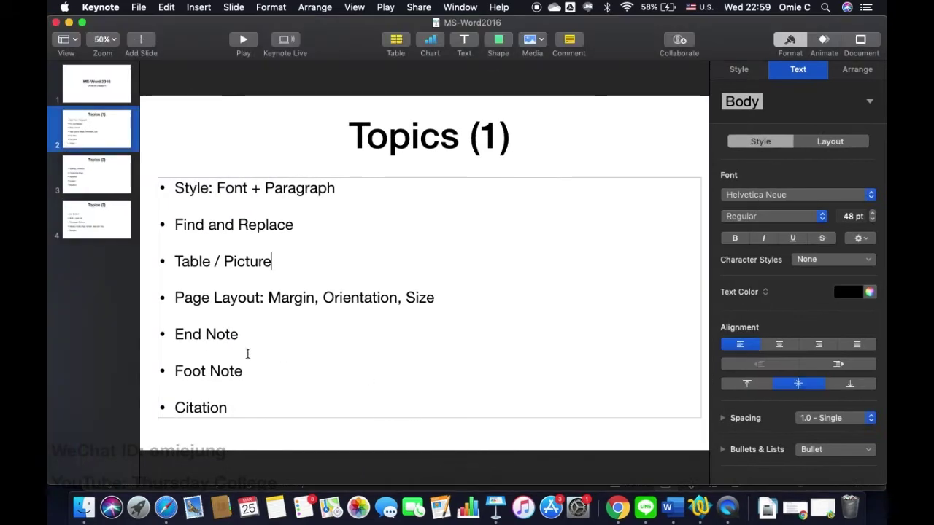
Step: Point out the Citation topic on the Keynote Topics (1) slide, then return to Word
{"action": "double_click", "coordinate": [212, 409]}
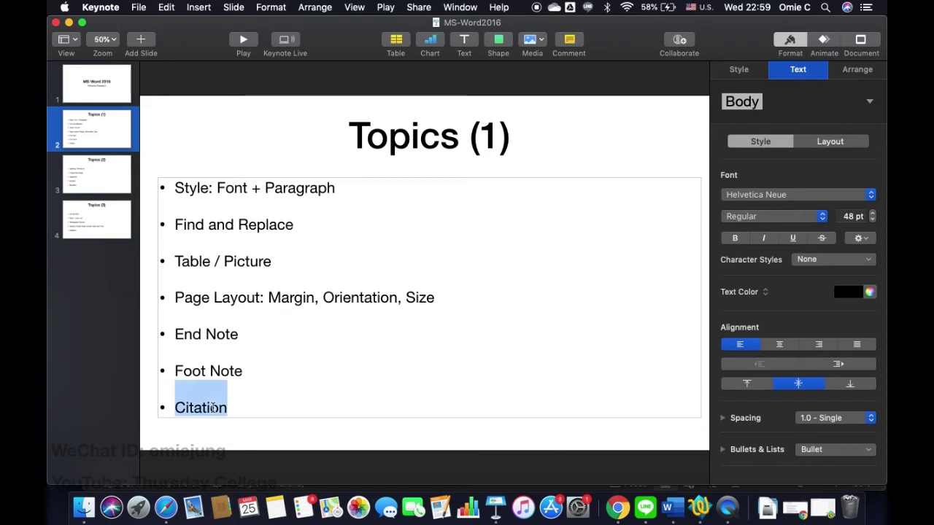
{"action": "left_click", "coordinate": [254, 390]}
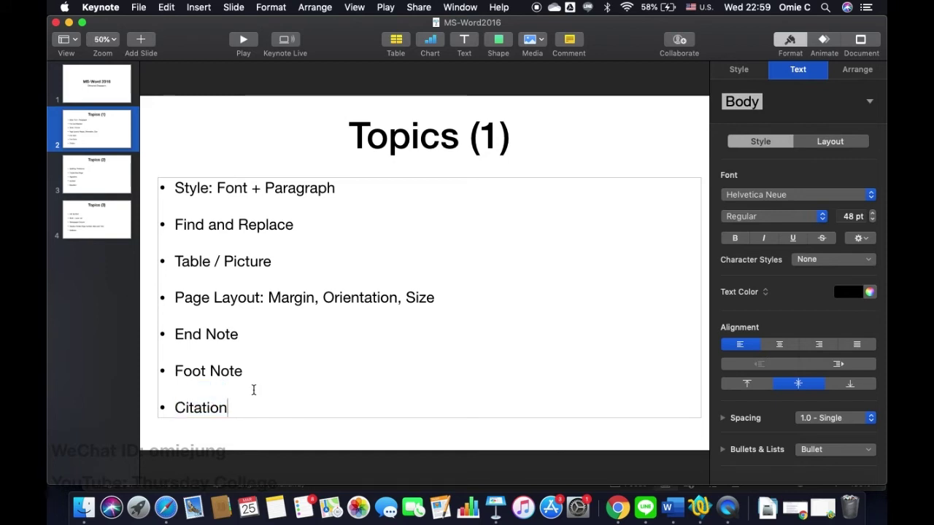
{"action": "left_click", "coordinate": [207, 408]}
{"action": "double_click", "coordinate": [206, 409]}
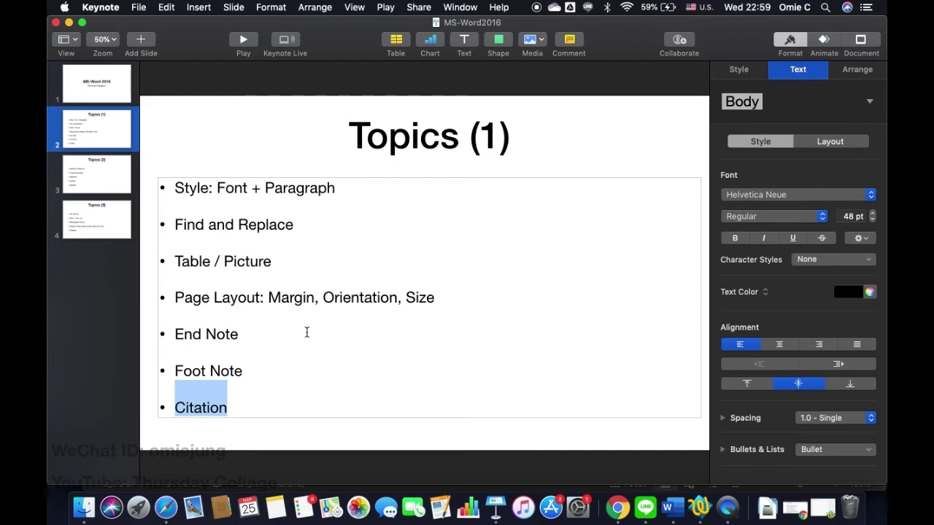
{"action": "scroll", "coordinate": [304, 319], "scroll_direction": "right", "scroll_amount": 1}
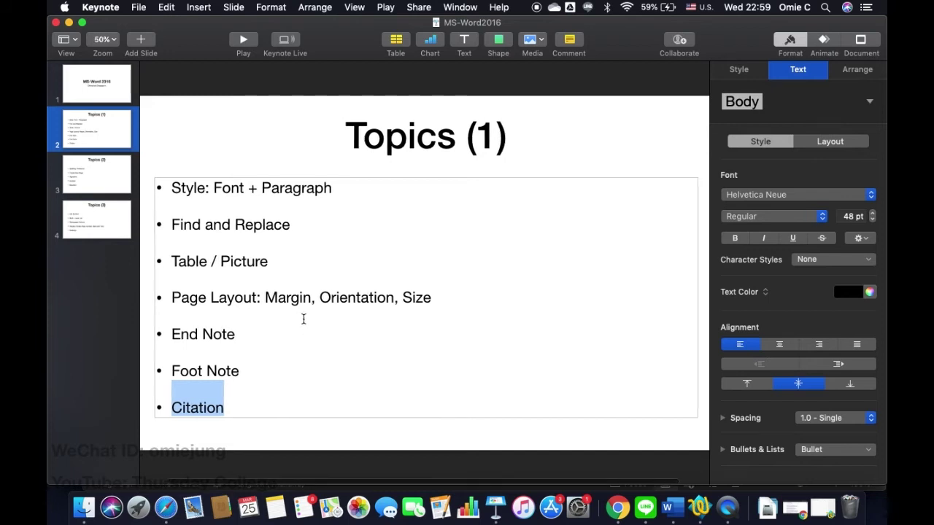
{"action": "left_click", "coordinate": [305, 317]}
{"action": "scroll", "coordinate": [305, 270], "scroll_direction": "left", "scroll_amount": 3}
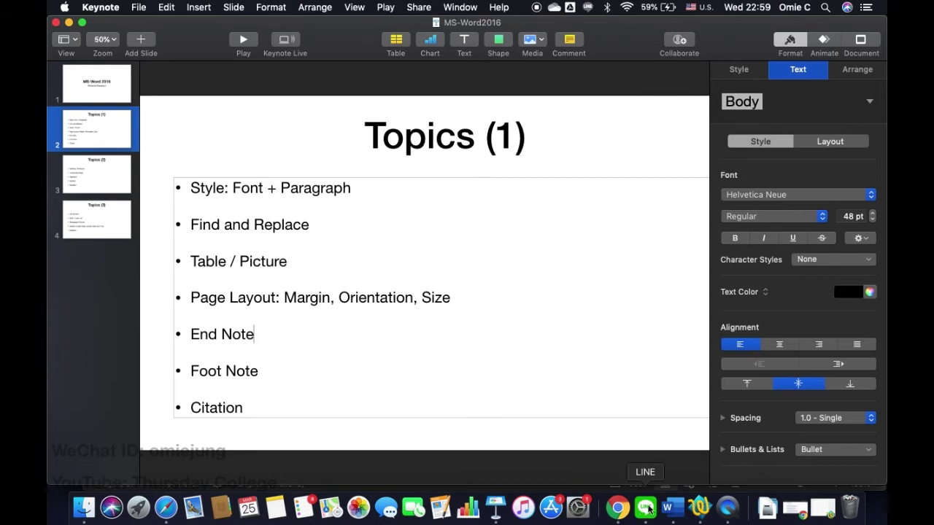
{"action": "left_click", "coordinate": [671, 516]}
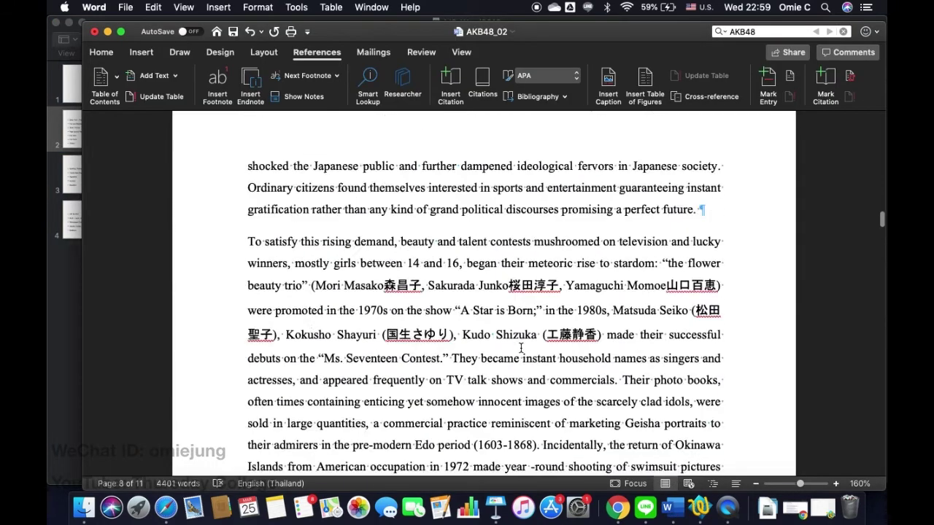
Step: Search the paper for Otaku and place the cursor after the first match on page 7
{"action": "scroll", "coordinate": [521, 348], "scroll_direction": "down", "scroll_amount": 15}
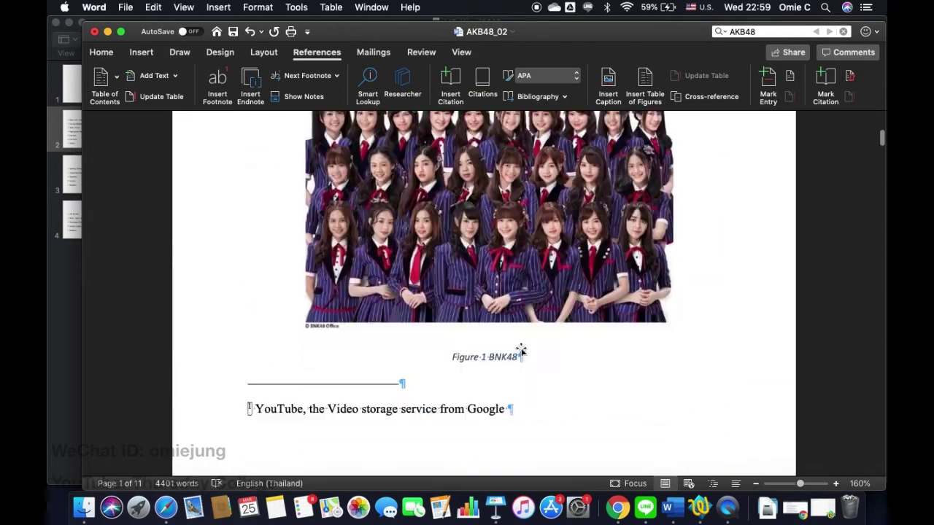
{"action": "scroll", "coordinate": [521, 348], "scroll_direction": "down", "scroll_amount": 10}
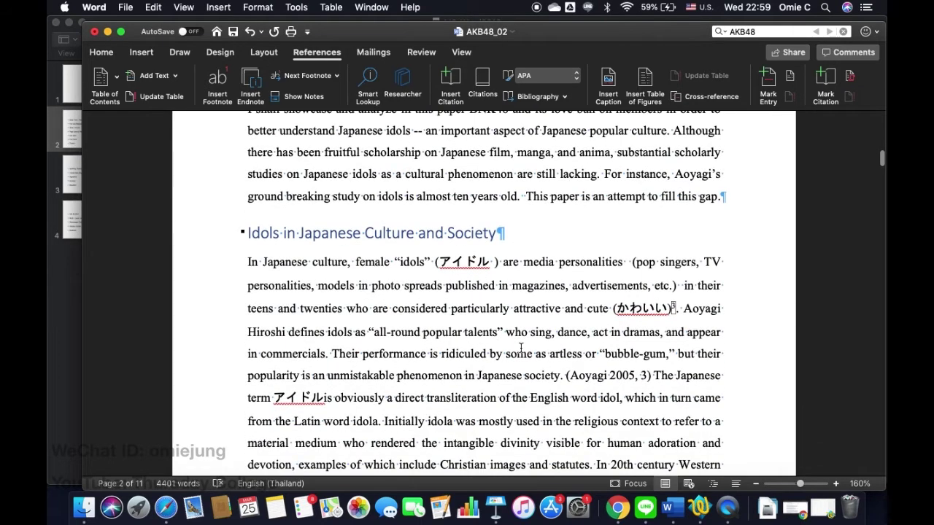
{"action": "scroll", "coordinate": [431, 329], "scroll_direction": "down", "scroll_amount": 10}
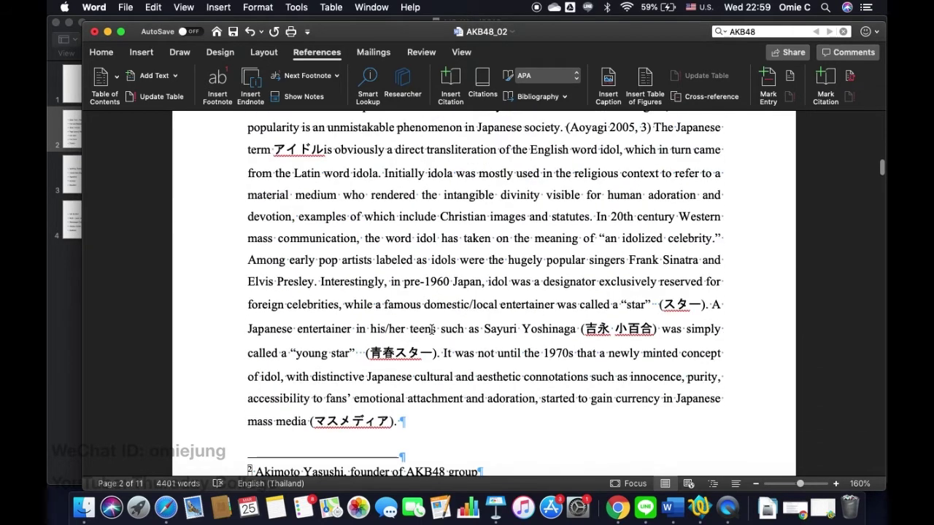
{"action": "scroll", "coordinate": [432, 330], "scroll_direction": "down", "scroll_amount": 8}
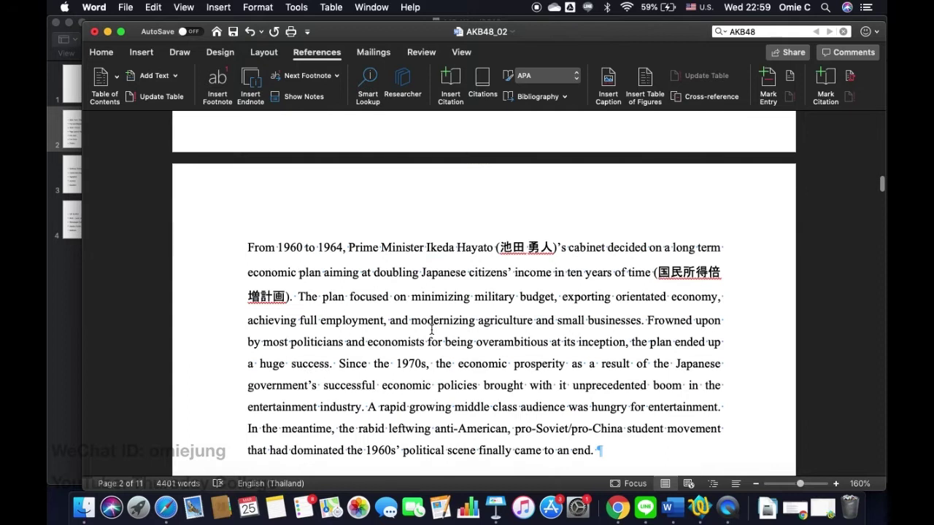
{"action": "scroll", "coordinate": [432, 330], "scroll_direction": "down", "scroll_amount": 5}
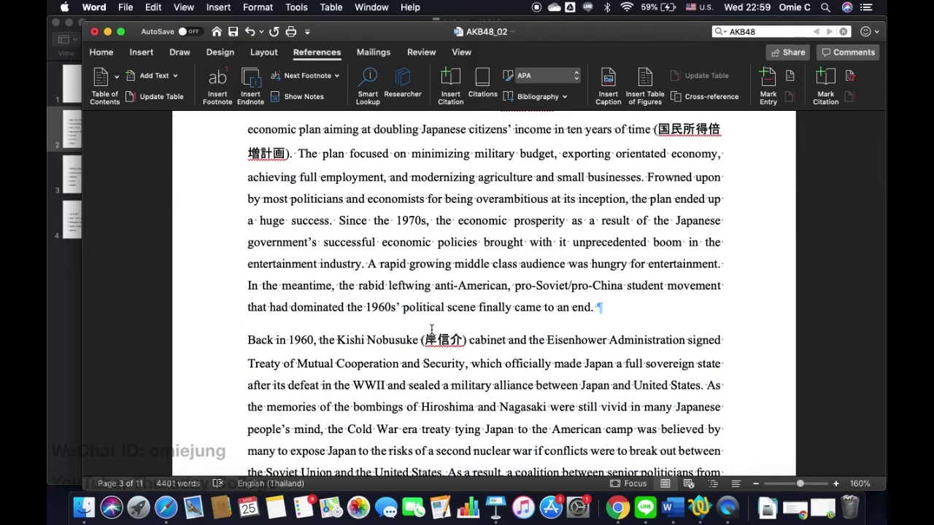
{"action": "key", "text": "super+f"}
{"action": "type", "text": "Otaku"}
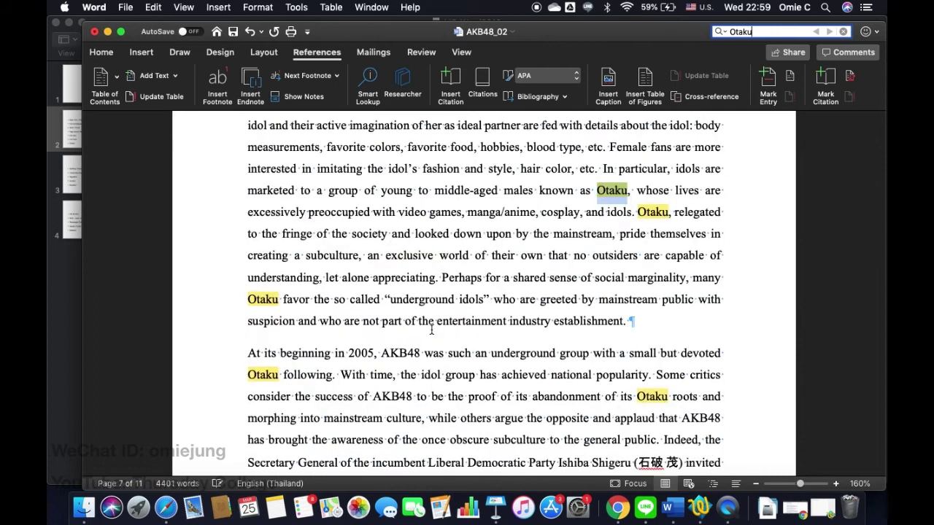
{"action": "scroll", "coordinate": [582, 229], "scroll_direction": "up", "scroll_amount": 1}
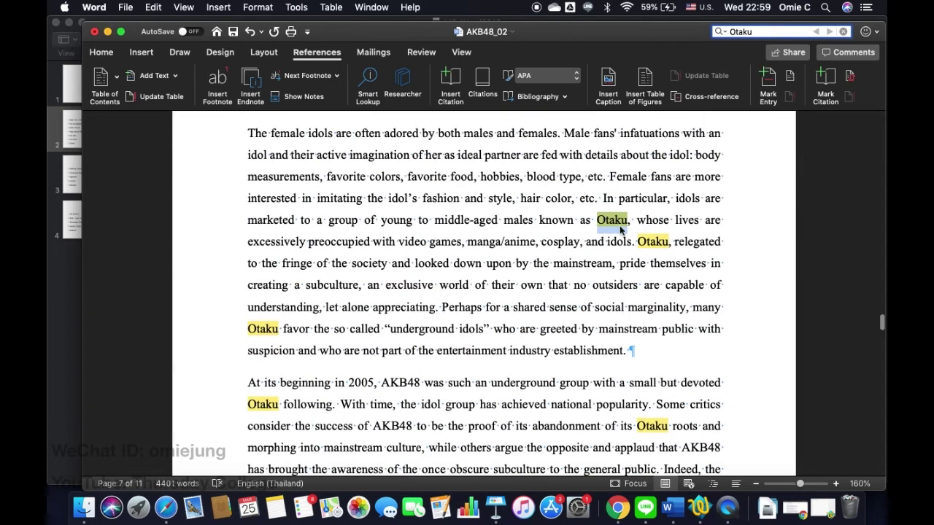
{"action": "left_click", "coordinate": [621, 225]}
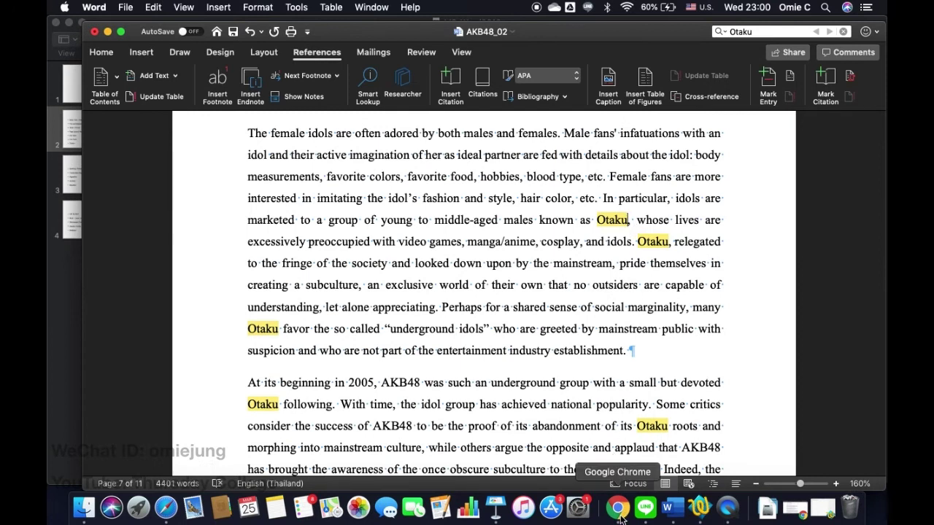
Step: Copy the line 'Otaku Japanese idol research paper' from the TextWrangler note
{"action": "left_click", "coordinate": [824, 509]}
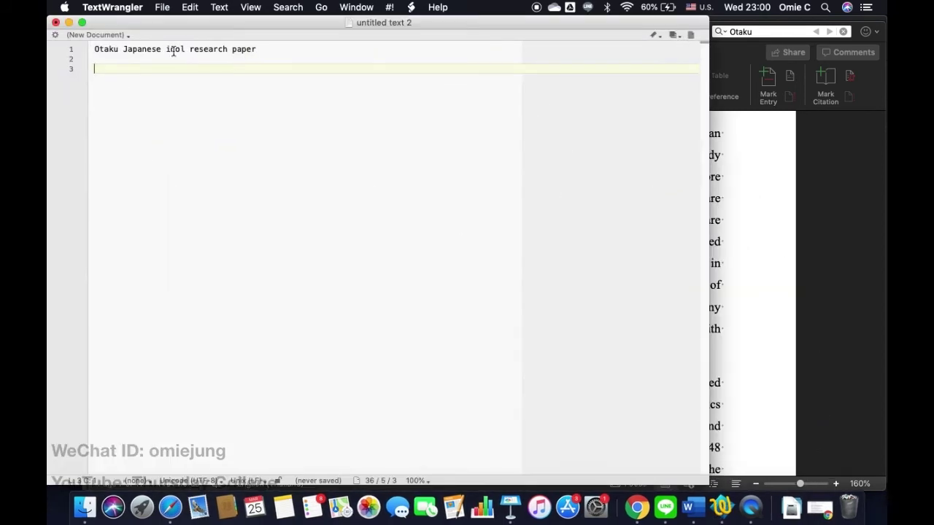
{"action": "triple_click", "coordinate": [174, 51]}
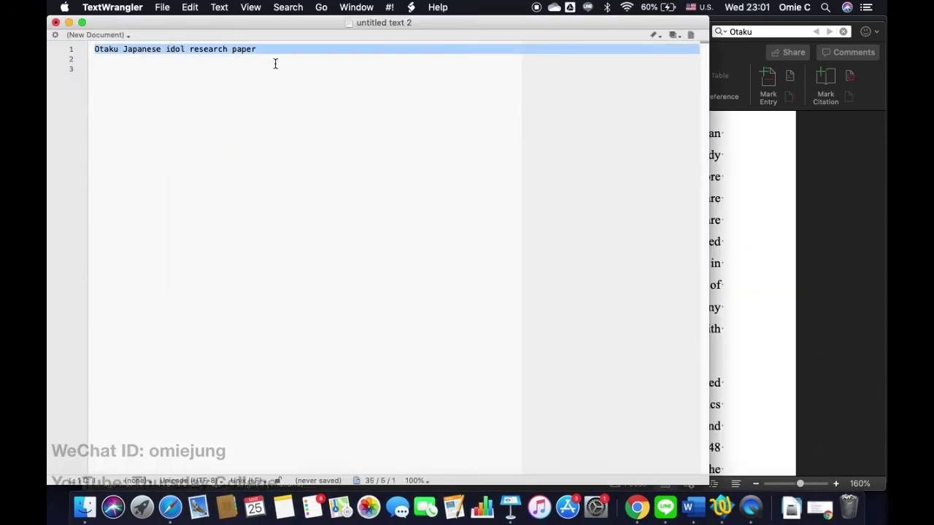
{"action": "key", "text": "super+c"}
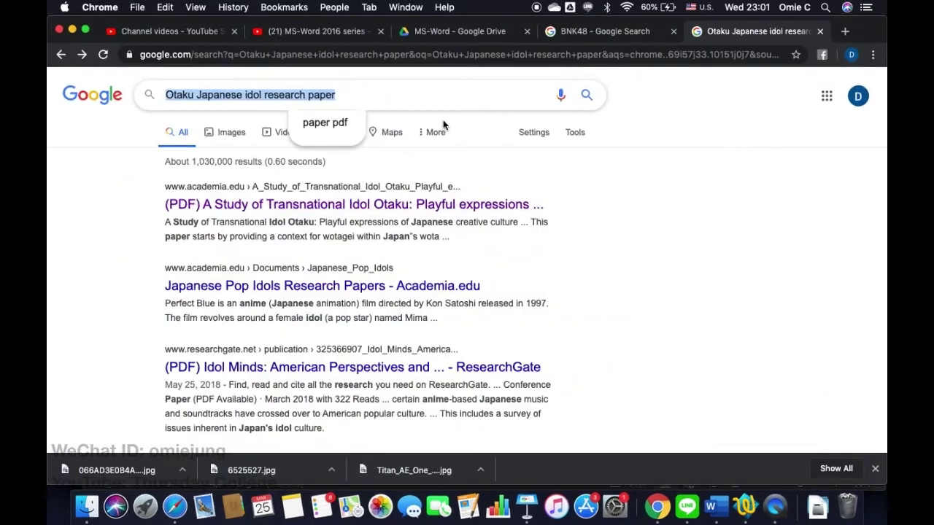
Step: Rerun the Google search and open the Academia.edu Transnational Idol Otaku paper
{"action": "left_click", "coordinate": [337, 95]}
{"action": "key", "text": "Return"}
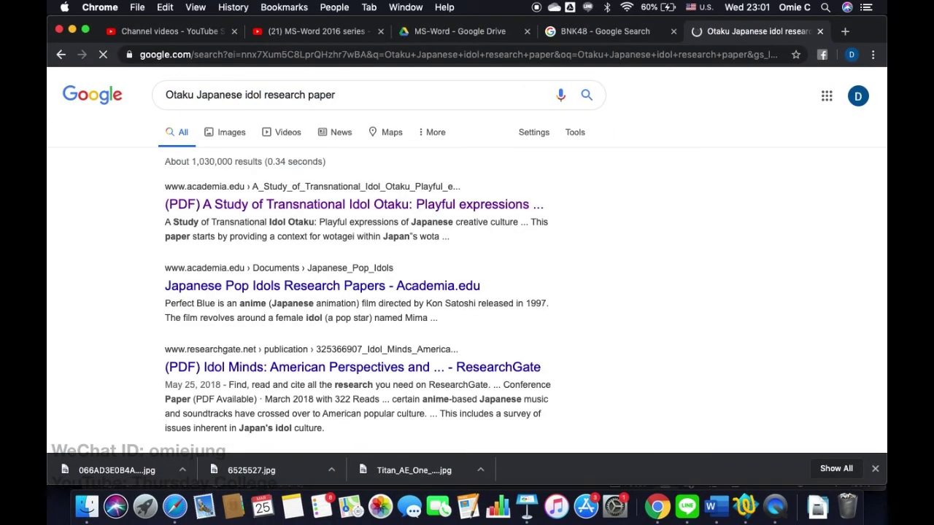
{"action": "left_click", "coordinate": [299, 207]}
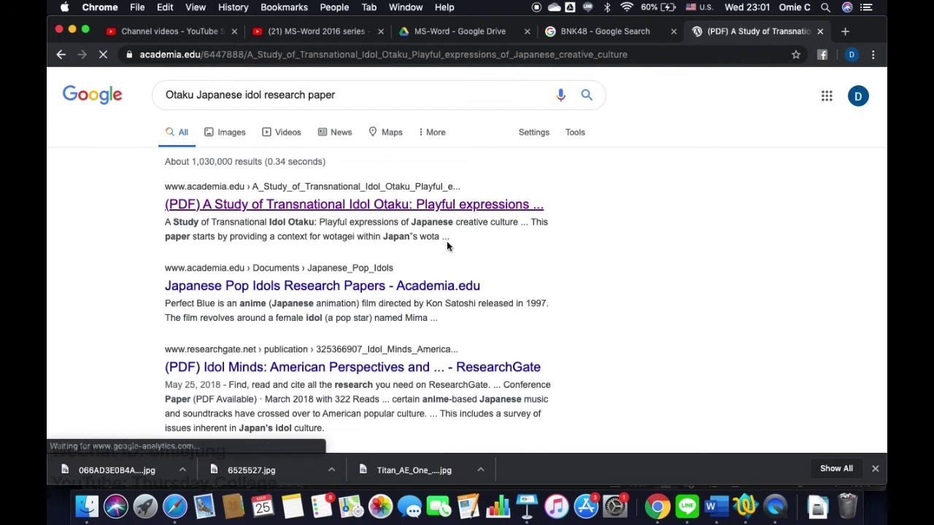
Step: Scroll the paper preview to its title page showing the author and university
{"action": "scroll", "coordinate": [368, 306], "scroll_direction": "down", "scroll_amount": 5}
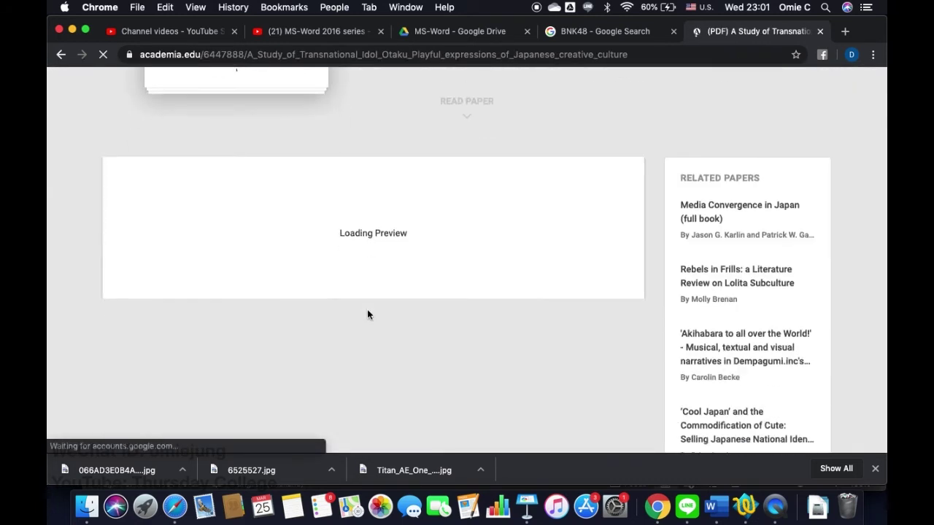
{"action": "scroll", "coordinate": [367, 315], "scroll_direction": "down", "scroll_amount": 3}
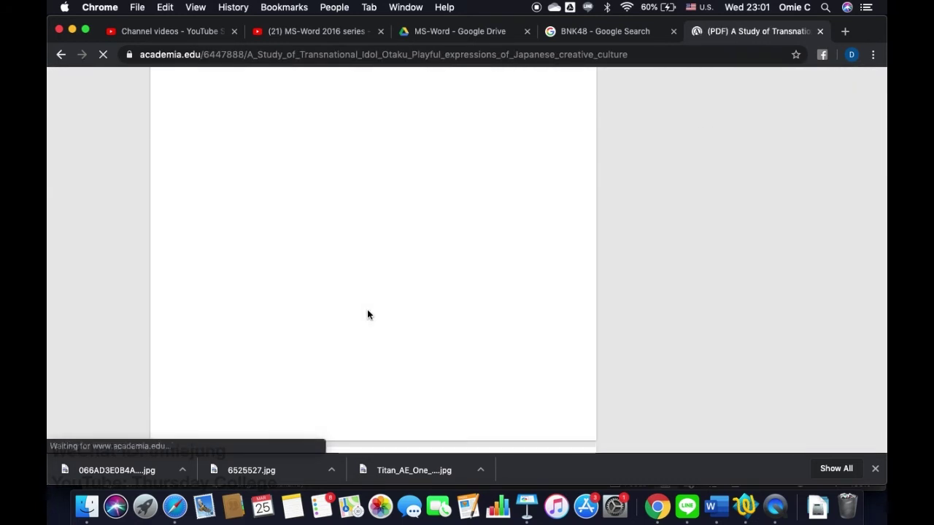
{"action": "scroll", "coordinate": [367, 310], "scroll_direction": "up", "scroll_amount": 10}
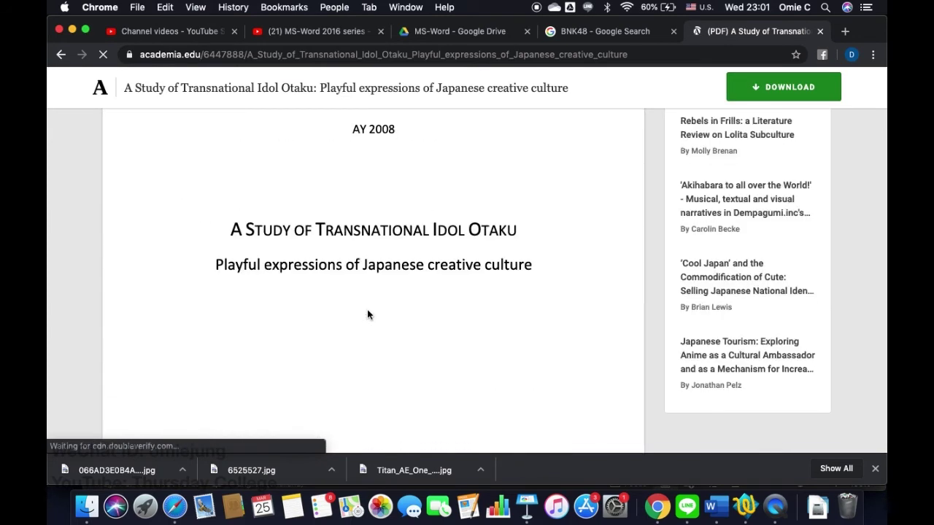
{"action": "scroll", "coordinate": [367, 315], "scroll_direction": "up", "scroll_amount": 3}
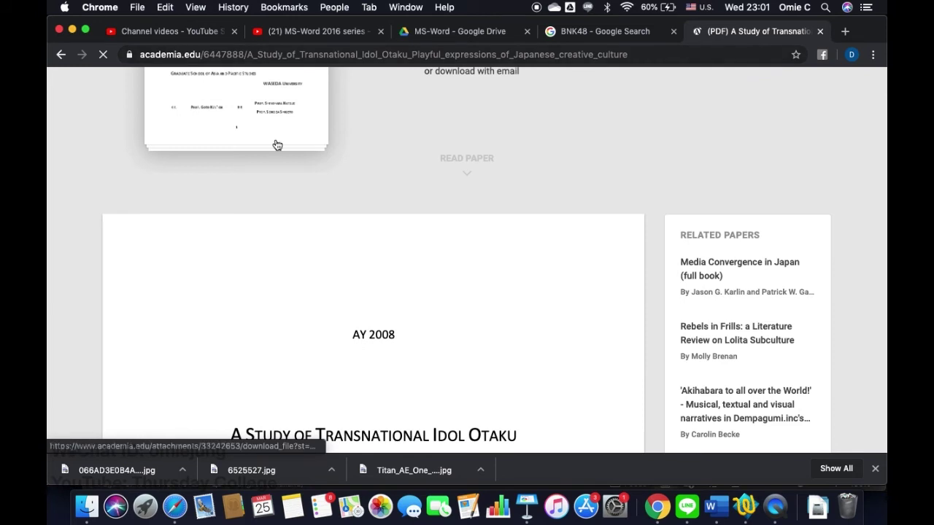
{"action": "scroll", "coordinate": [340, 258], "scroll_direction": "down", "scroll_amount": 1}
{"action": "scroll", "coordinate": [340, 258], "scroll_direction": "down", "scroll_amount": 5}
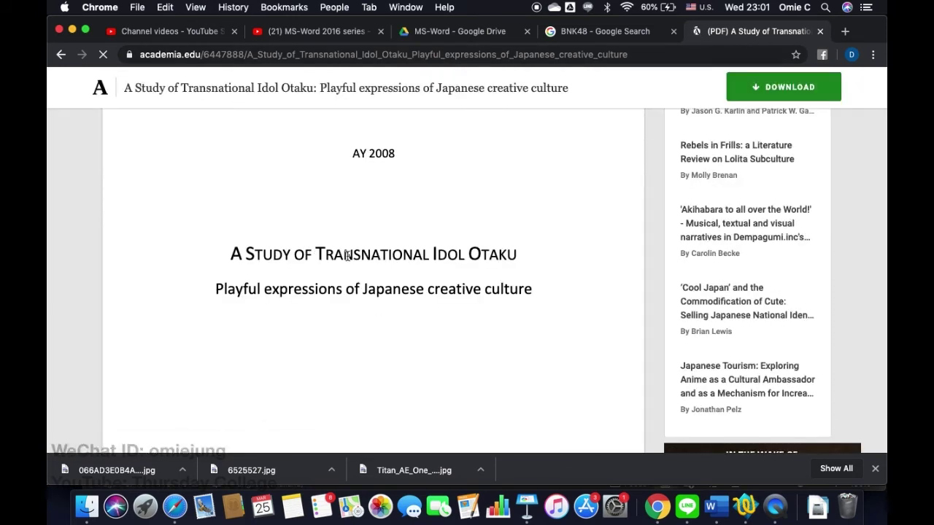
{"action": "scroll", "coordinate": [386, 348], "scroll_direction": "down", "scroll_amount": 5}
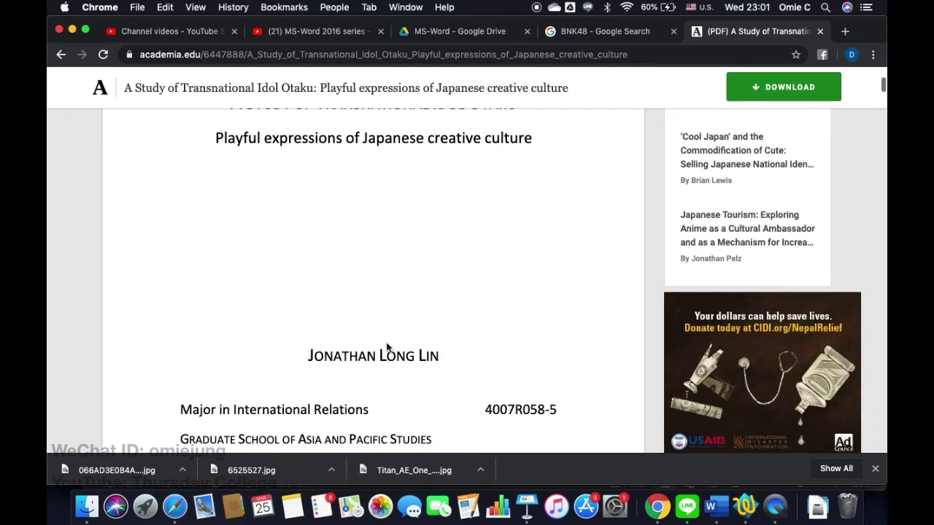
{"action": "scroll", "coordinate": [388, 348], "scroll_direction": "down", "scroll_amount": 3}
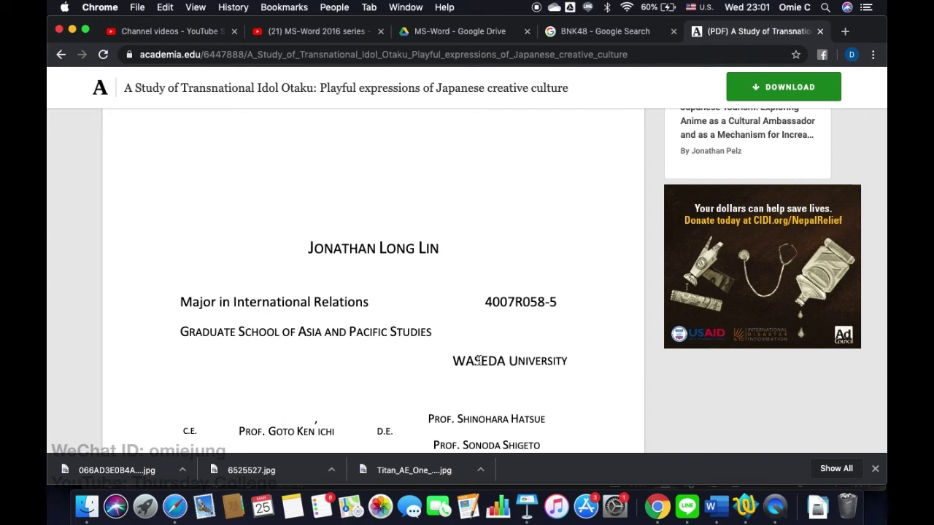
{"action": "scroll", "coordinate": [478, 361], "scroll_direction": "down", "scroll_amount": 1}
{"action": "scroll", "coordinate": [479, 362], "scroll_direction": "up", "scroll_amount": 1}
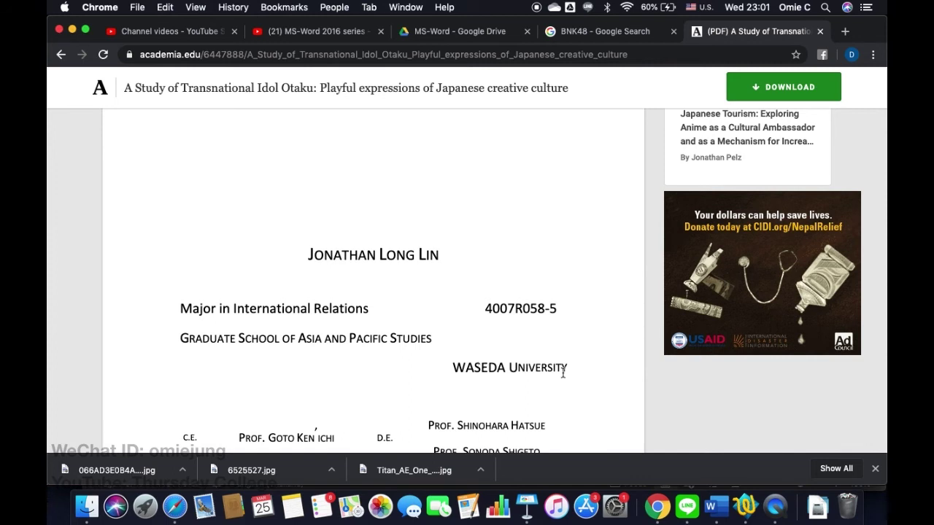
Step: In Word, start a new citation source with type Article in a journal
{"action": "left_click", "coordinate": [725, 518]}
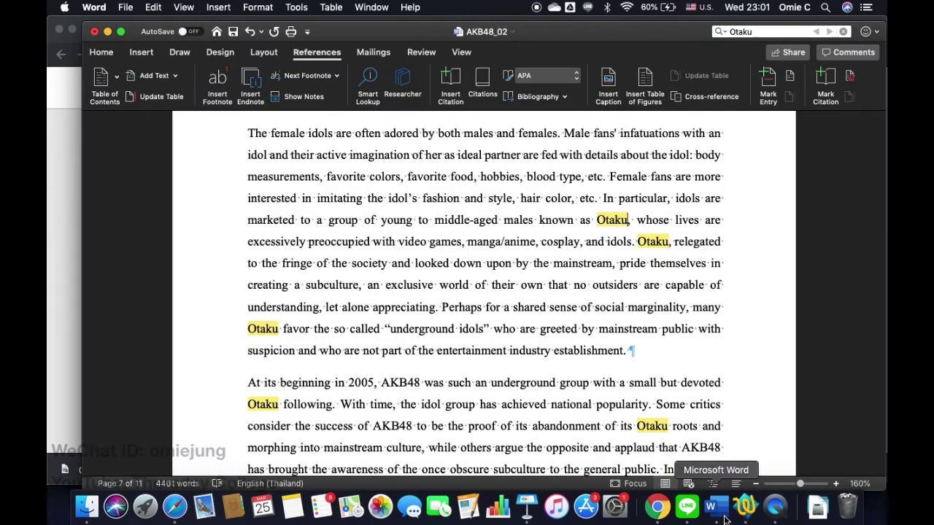
{"action": "left_click", "coordinate": [447, 78]}
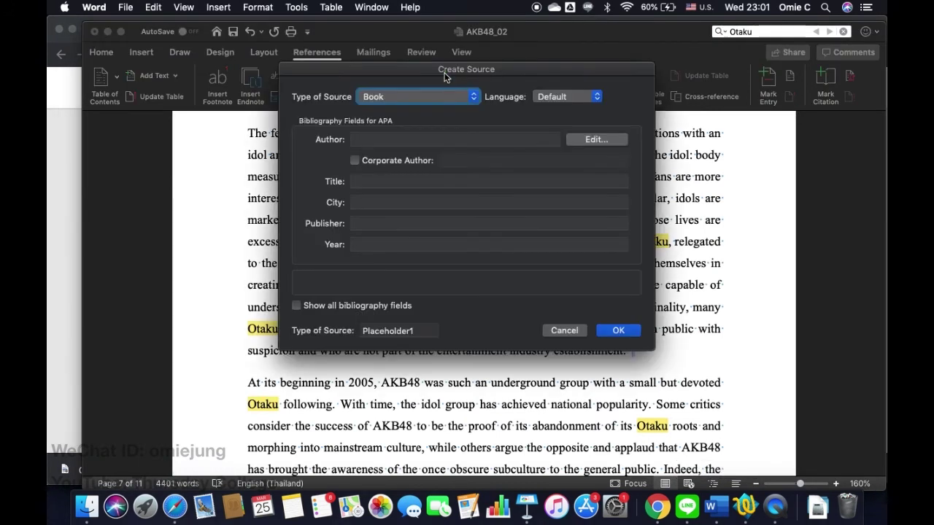
{"action": "left_click", "coordinate": [419, 97]}
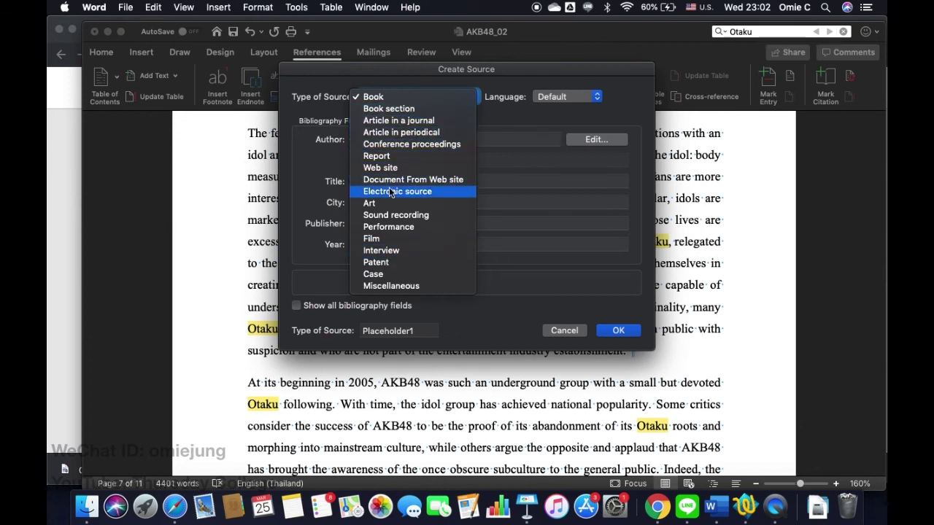
{"action": "left_click", "coordinate": [408, 121]}
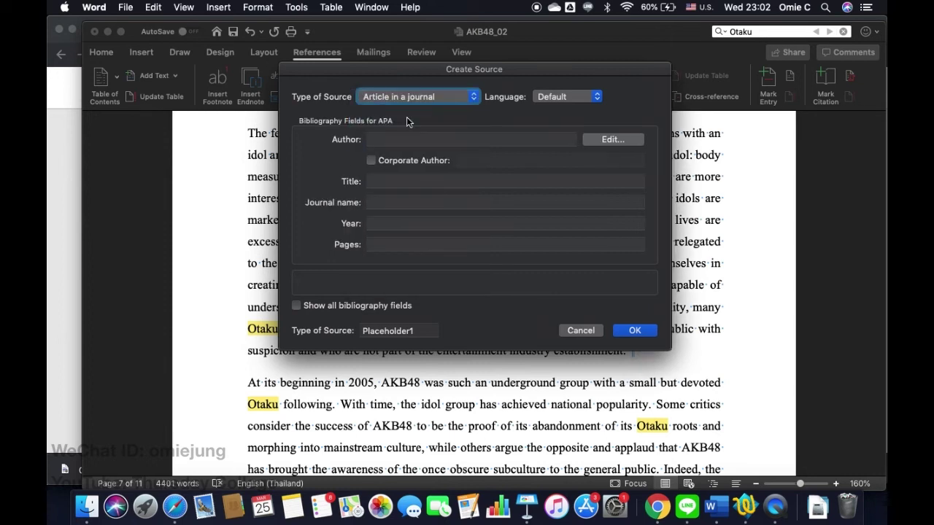
{"action": "left_click", "coordinate": [665, 509]}
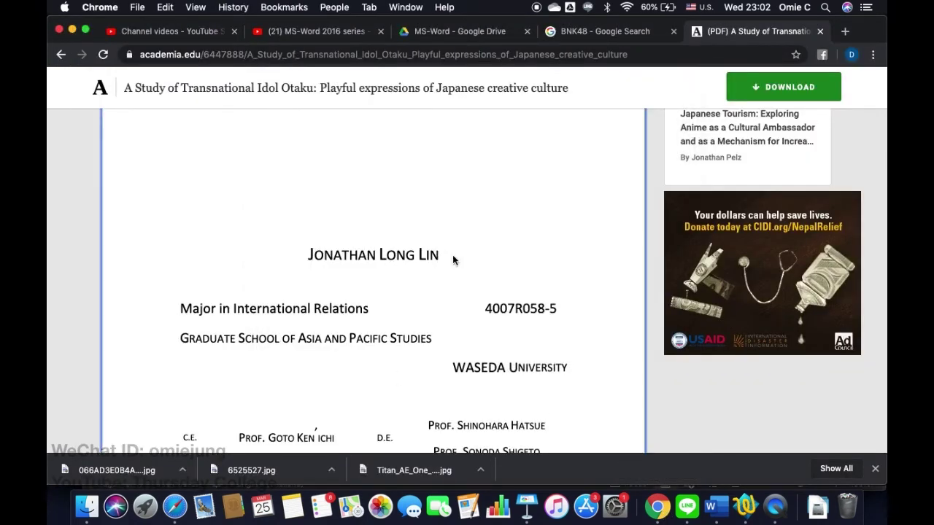
Step: Copy the author's name from the paper's title page into the Create Source Author field
{"action": "left_click_drag", "start_coordinate": [440, 255], "coordinate": [305, 255]}
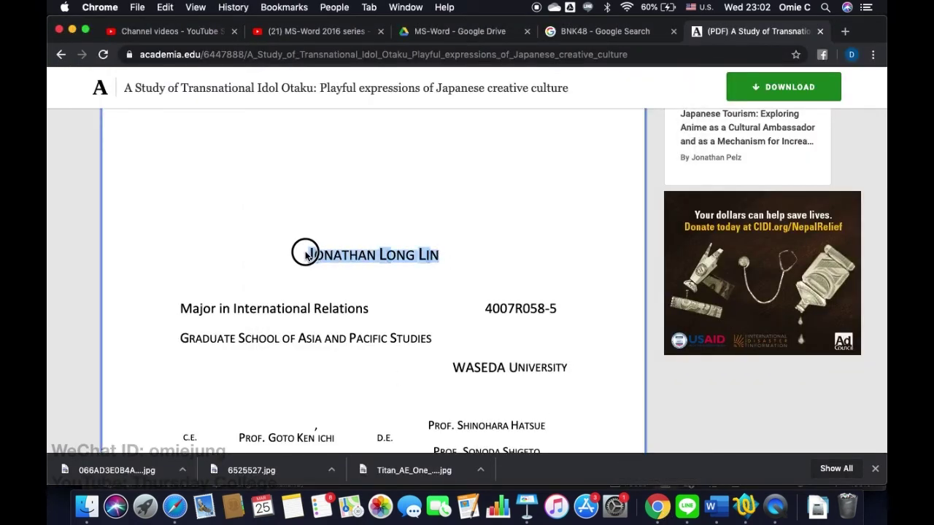
{"action": "key", "text": "super+c"}
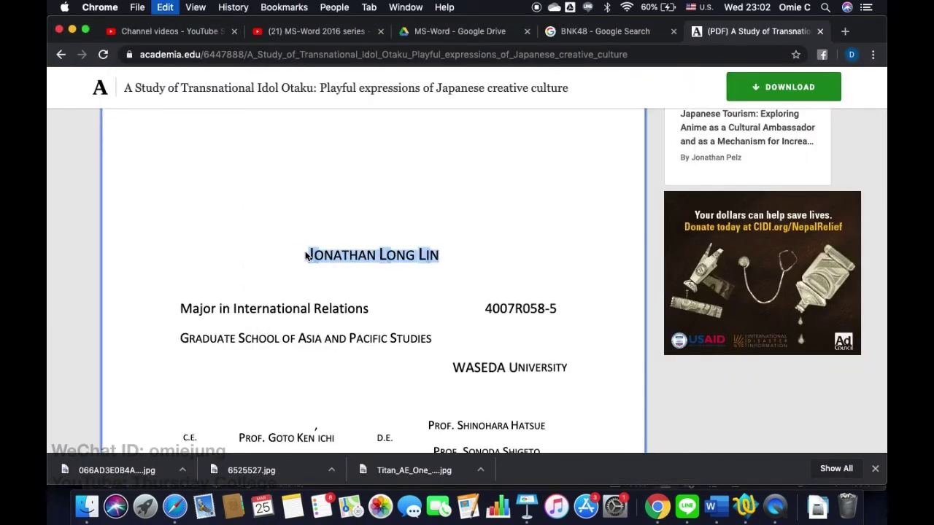
{"action": "left_click", "coordinate": [718, 507]}
{"action": "left_click", "coordinate": [475, 139]}
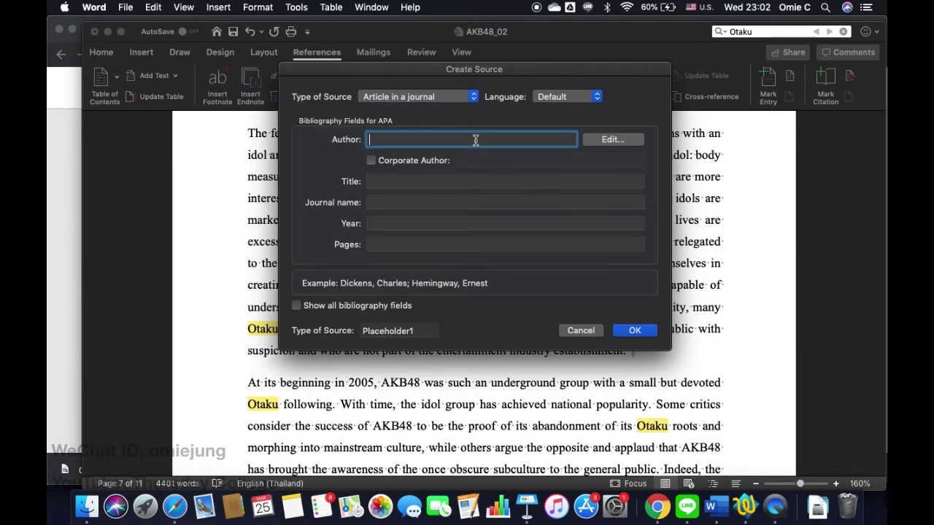
{"action": "key", "text": "super+v"}
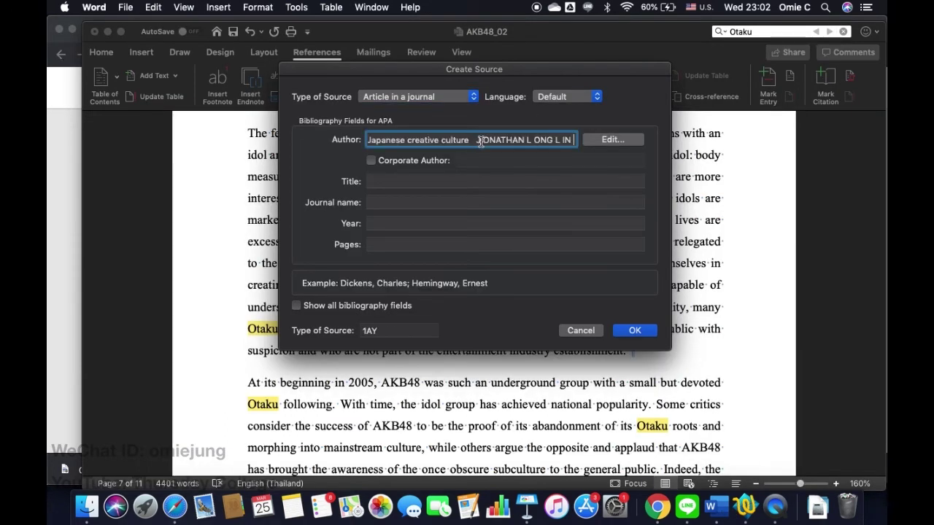
Step: Trim the Author field to just the author's name, removing stray title text and the extra space
{"action": "left_click_drag", "start_coordinate": [480, 142], "coordinate": [526, 153]}
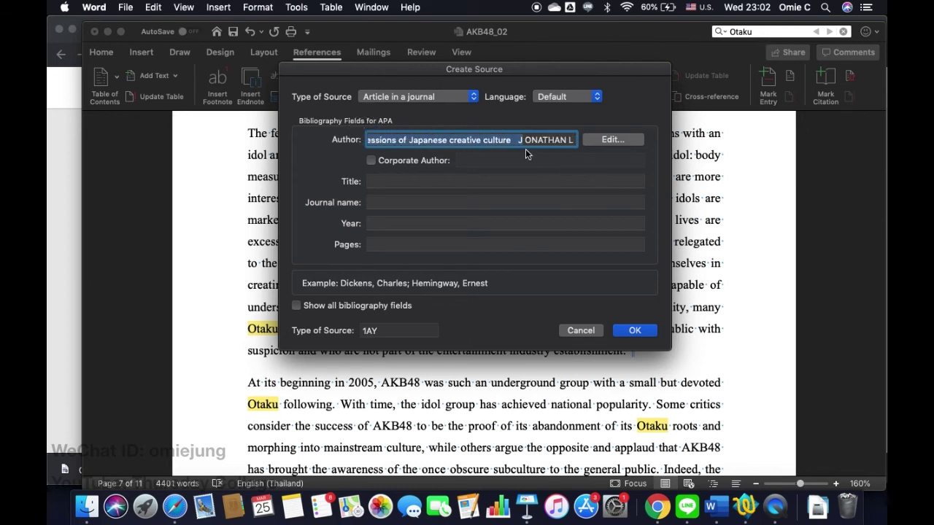
{"action": "left_click", "coordinate": [475, 139]}
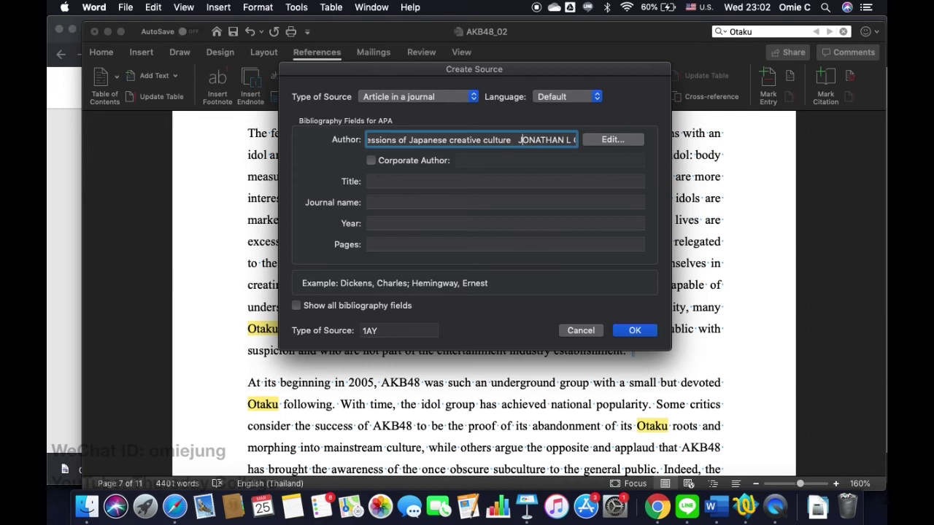
{"action": "key", "text": "BackSpace"}
{"action": "key", "text": "BackSpace"}
{"action": "key", "text": "BackSpace"}
{"action": "key", "text": "BackSpace"}
{"action": "key", "text": "BackSpace"}
{"action": "key", "text": "BackSpace"}
{"action": "key", "text": "BackSpace"}
{"action": "key", "text": "BackSpace"}
{"action": "key", "text": "BackSpace"}
{"action": "key", "text": "BackSpace"}
{"action": "key", "text": "BackSpace"}
{"action": "key", "text": "BackSpace"}
{"action": "key", "text": "BackSpace"}
{"action": "key", "text": "BackSpace"}
{"action": "key", "text": "BackSpace"}
{"action": "key", "text": "BackSpace"}
{"action": "key", "text": "BackSpace"}
{"action": "key", "text": "BackSpace"}
{"action": "key", "text": "BackSpace"}
{"action": "key", "text": "BackSpace"}
{"action": "key", "text": "BackSpace"}
{"action": "key", "text": "BackSpace"}
{"action": "key", "text": "BackSpace"}
{"action": "key", "text": "BackSpace"}
{"action": "key", "text": "BackSpace"}
{"action": "key", "text": "BackSpace"}
{"action": "key", "text": "BackSpace"}
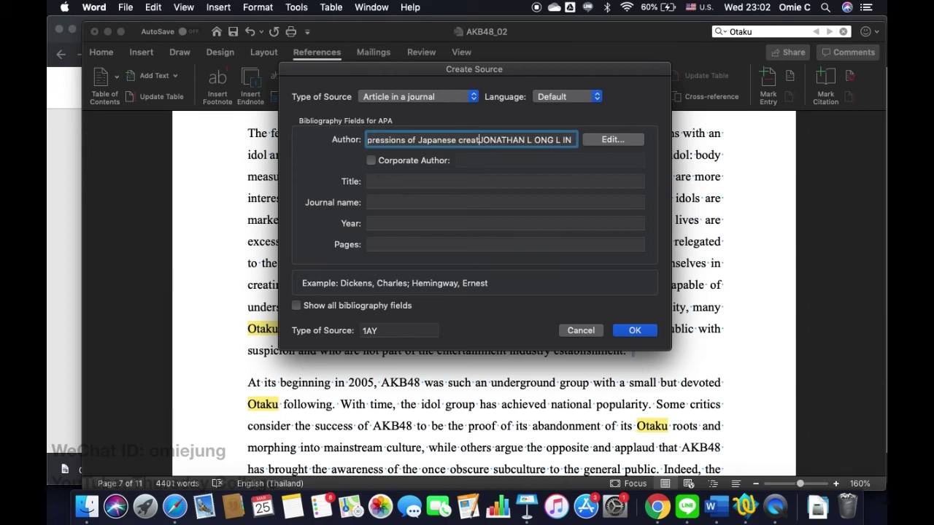
{"action": "key", "text": "BackSpace"}
{"action": "key", "text": "BackSpace"}
{"action": "key", "text": "BackSpace"}
{"action": "key", "text": "BackSpace"}
{"action": "key", "text": "BackSpace"}
{"action": "key", "text": "BackSpace"}
{"action": "key", "text": "BackSpace"}
{"action": "key", "text": "BackSpace"}
{"action": "key", "text": "BackSpace"}
{"action": "key", "text": "BackSpace"}
{"action": "key", "text": "BackSpace"}
{"action": "key", "text": "BackSpace"}
{"action": "key", "text": "BackSpace"}
{"action": "key", "text": "BackSpace"}
{"action": "key", "text": "BackSpace"}
{"action": "key", "text": "BackSpace"}
{"action": "key", "text": "BackSpace"}
{"action": "key", "text": "BackSpace"}
{"action": "key", "text": "BackSpace"}
{"action": "key", "text": "BackSpace"}
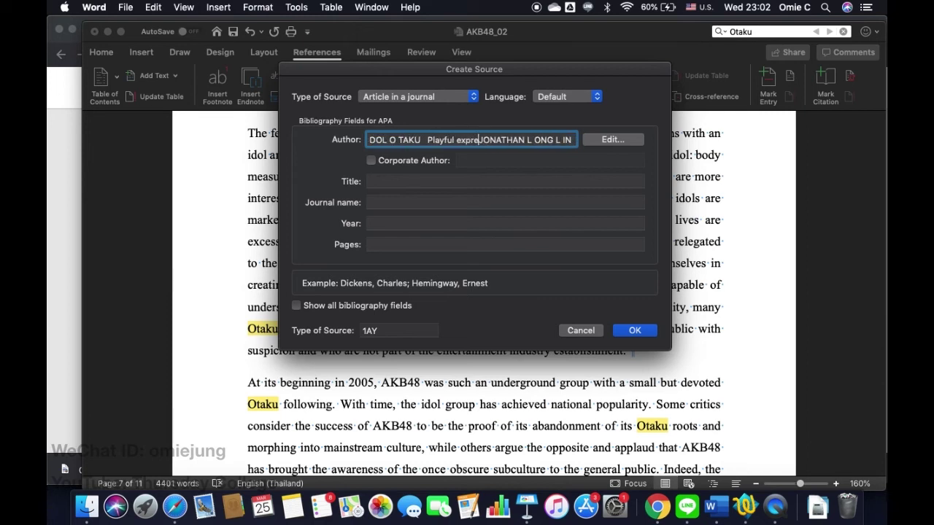
{"action": "key", "text": "BackSpace"}
{"action": "key", "text": "BackSpace"}
{"action": "key", "text": "BackSpace"}
{"action": "key", "text": "BackSpace"}
{"action": "key", "text": "BackSpace"}
{"action": "key", "text": "BackSpace"}
{"action": "key", "text": "BackSpace"}
{"action": "key", "text": "BackSpace"}
{"action": "key", "text": "BackSpace"}
{"action": "key", "text": "BackSpace"}
{"action": "key", "text": "BackSpace"}
{"action": "key", "text": "BackSpace"}
{"action": "key", "text": "BackSpace"}
{"action": "key", "text": "BackSpace"}
{"action": "key", "text": "BackSpace"}
{"action": "key", "text": "BackSpace"}
{"action": "key", "text": "BackSpace"}
{"action": "key", "text": "BackSpace"}
{"action": "key", "text": "BackSpace"}
{"action": "key", "text": "BackSpace"}
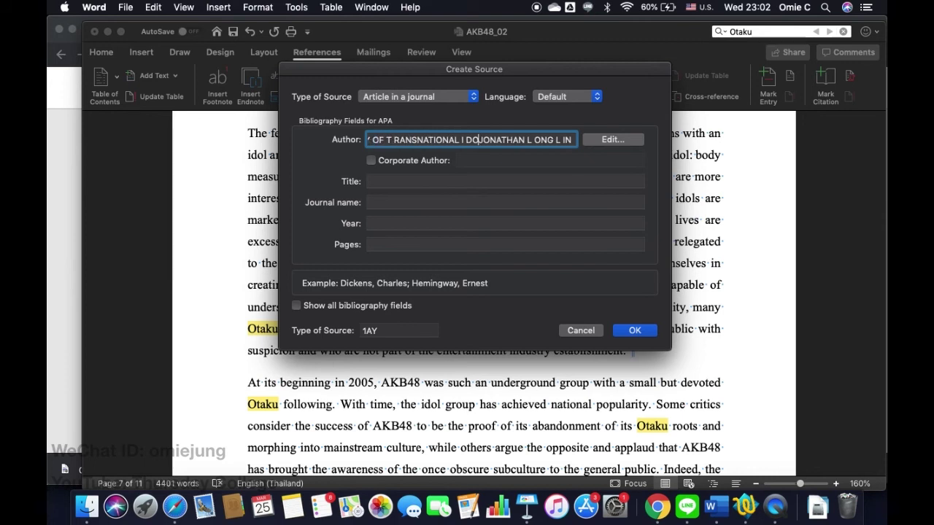
{"action": "key", "text": "BackSpace"}
{"action": "key", "text": "BackSpace"}
{"action": "key", "text": "BackSpace"}
{"action": "key", "text": "BackSpace"}
{"action": "key", "text": "BackSpace"}
{"action": "key", "text": "BackSpace"}
{"action": "key", "text": "BackSpace"}
{"action": "key", "text": "BackSpace"}
{"action": "key", "text": "BackSpace"}
{"action": "key", "text": "BackSpace"}
{"action": "key", "text": "BackSpace"}
{"action": "key", "text": "BackSpace"}
{"action": "key", "text": "BackSpace"}
{"action": "key", "text": "BackSpace"}
{"action": "key", "text": "BackSpace"}
{"action": "key", "text": "BackSpace"}
{"action": "key", "text": "BackSpace"}
{"action": "key", "text": "BackSpace"}
{"action": "key", "text": "BackSpace"}
{"action": "key", "text": "BackSpace"}
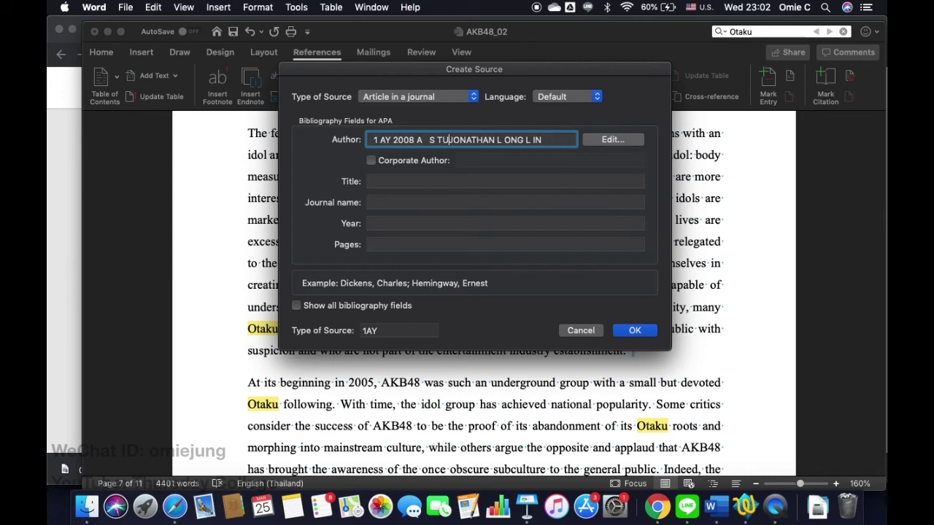
{"action": "key", "text": "BackSpace"}
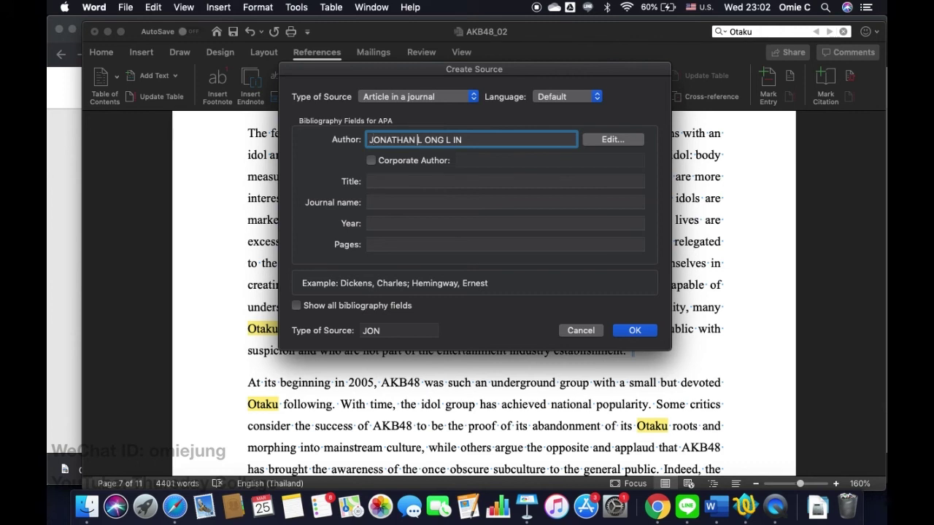
{"action": "key", "text": "BackSpace"}
{"action": "key", "text": "BackSpace"}
Step: Paste the paper title into the Title field, removing the trailing author name and doubled space
{"action": "left_click", "coordinate": [459, 181]}
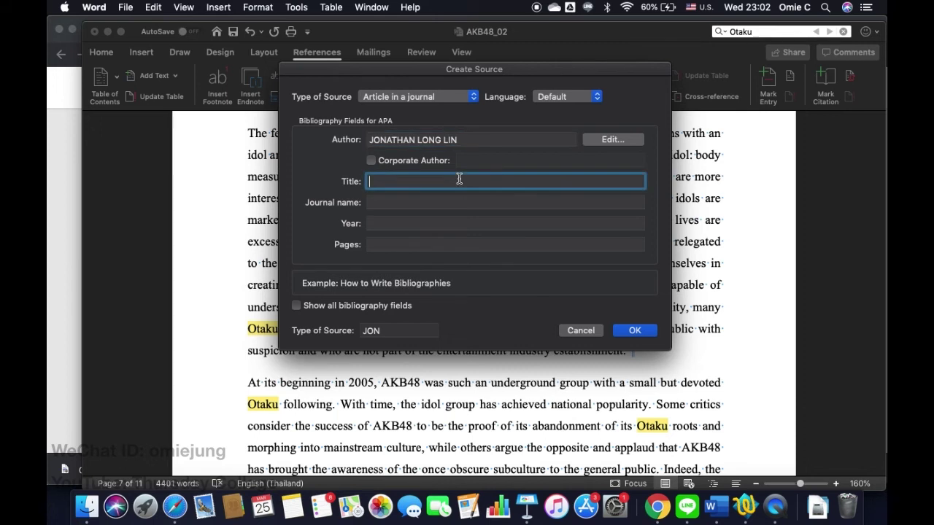
{"action": "key", "text": "super+v"}
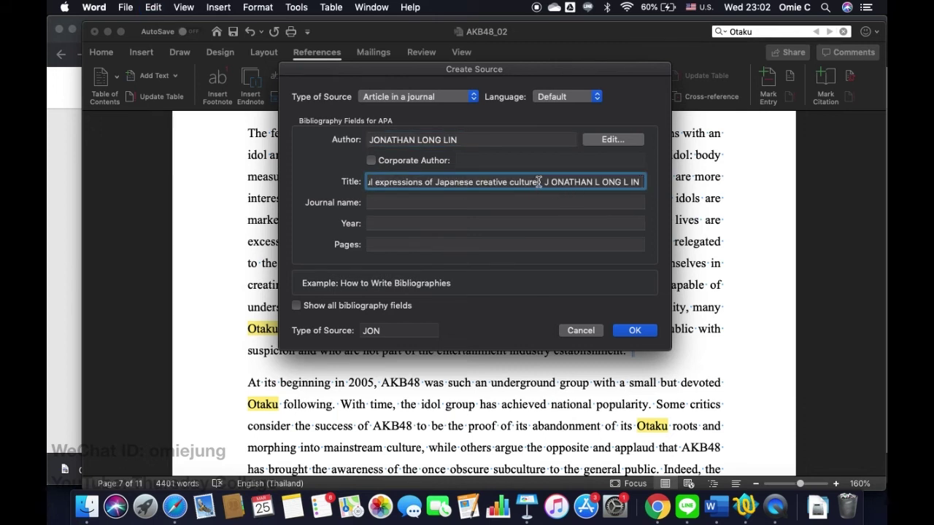
{"action": "left_click_drag", "start_coordinate": [540, 182], "coordinate": [627, 185]}
{"action": "key", "text": "BackSpace"}
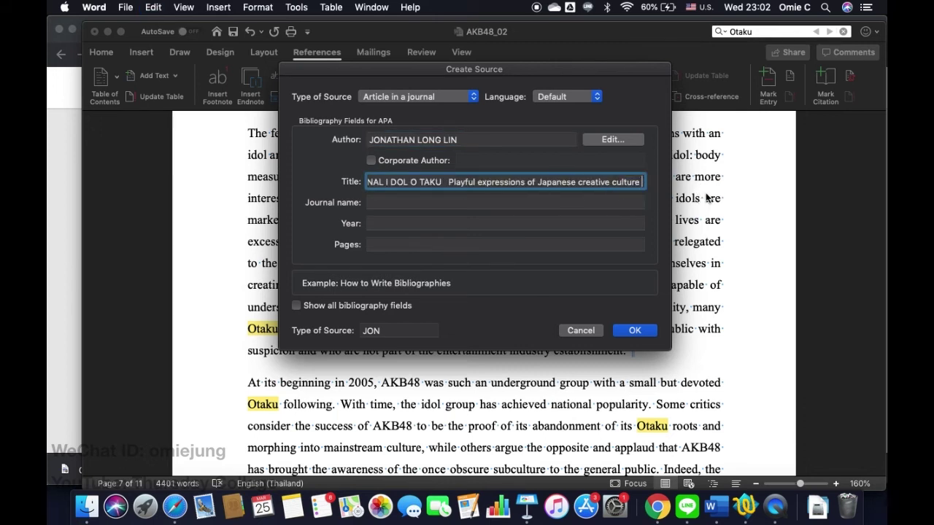
{"action": "left_click", "coordinate": [444, 182]}
{"action": "key", "text": "BackSpace"}
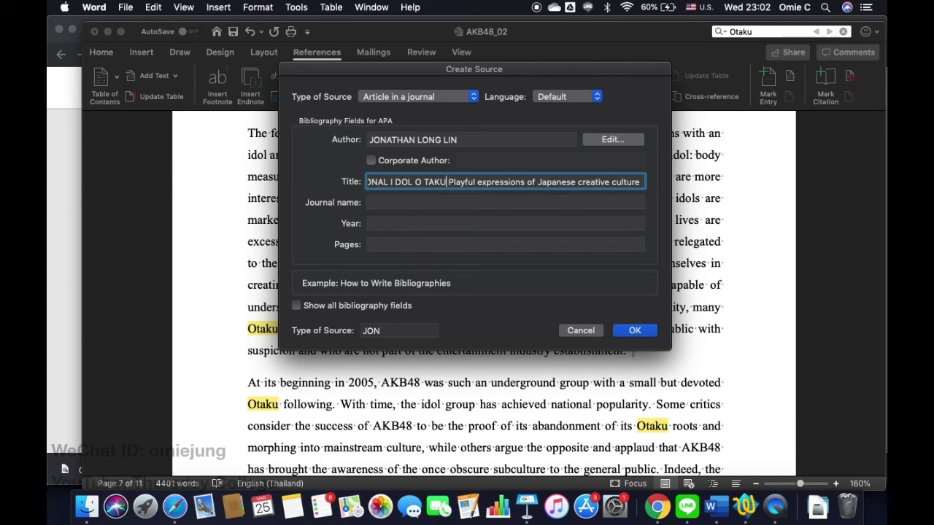
Step: Delete the stray year text and extra spaces so the title starts 'A STUDY'
{"action": "left_click", "coordinate": [394, 182]}
{"action": "key", "text": "BackSpace"}
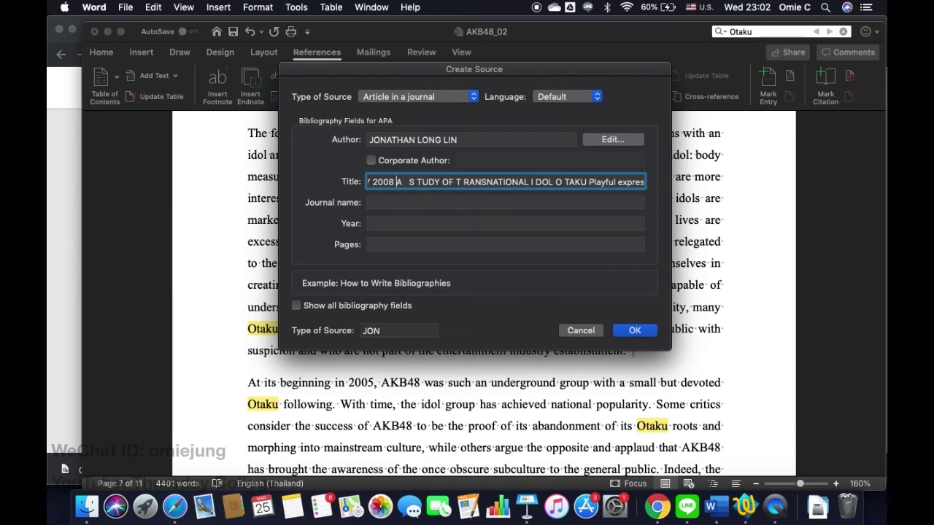
{"action": "key", "text": "BackSpace"}
{"action": "key", "text": "BackSpace"}
{"action": "key", "text": "BackSpace"}
{"action": "key", "text": "BackSpace"}
{"action": "key", "text": "BackSpace"}
{"action": "key", "text": "BackSpace"}
{"action": "key", "text": "BackSpace"}
{"action": "key", "text": "BackSpace"}
{"action": "key", "text": "BackSpace"}
{"action": "key", "text": "BackSpace"}
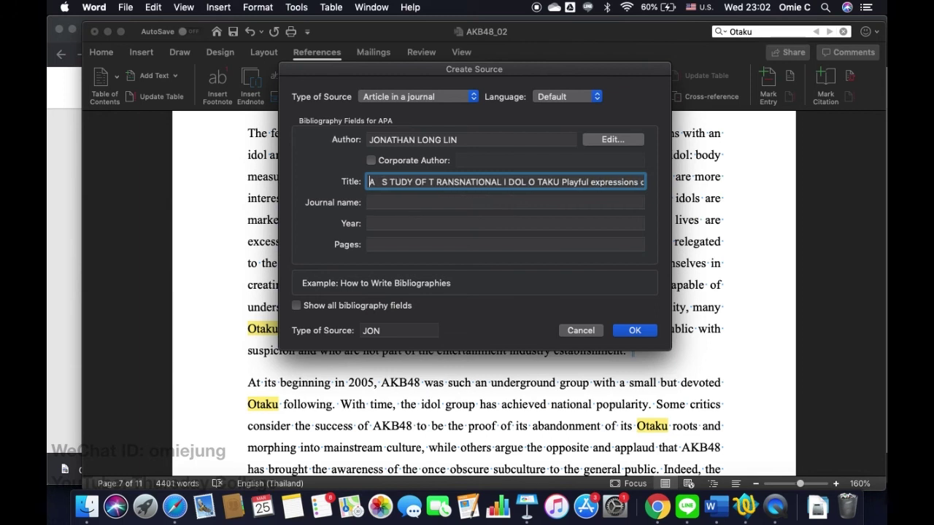
{"action": "key", "text": "Right"}
{"action": "key", "text": "Right"}
{"action": "key", "text": "BackSpace"}
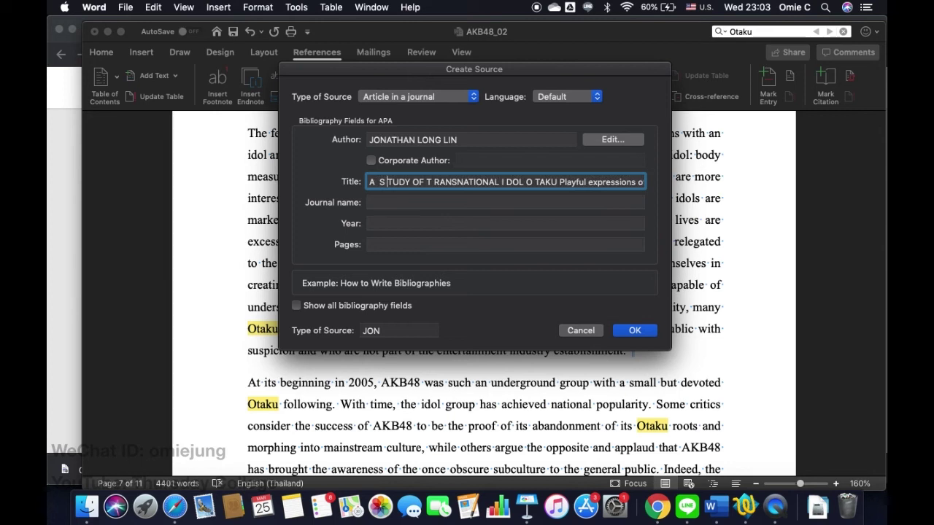
{"action": "key", "text": "BackSpace"}
Step: Rejoin the split words TRANSNATIONAL, IDOL and OTAKU in the title
{"action": "left_click", "coordinate": [430, 181]}
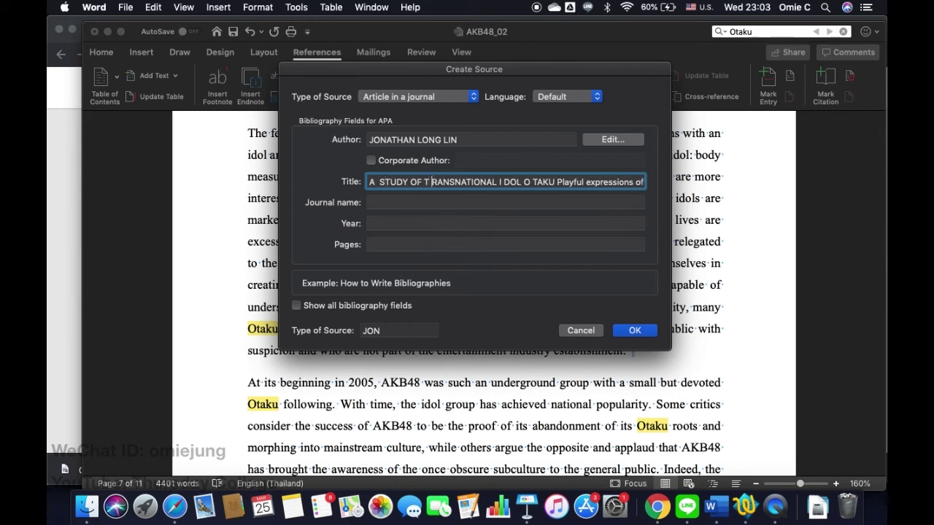
{"action": "key", "text": "BackSpace"}
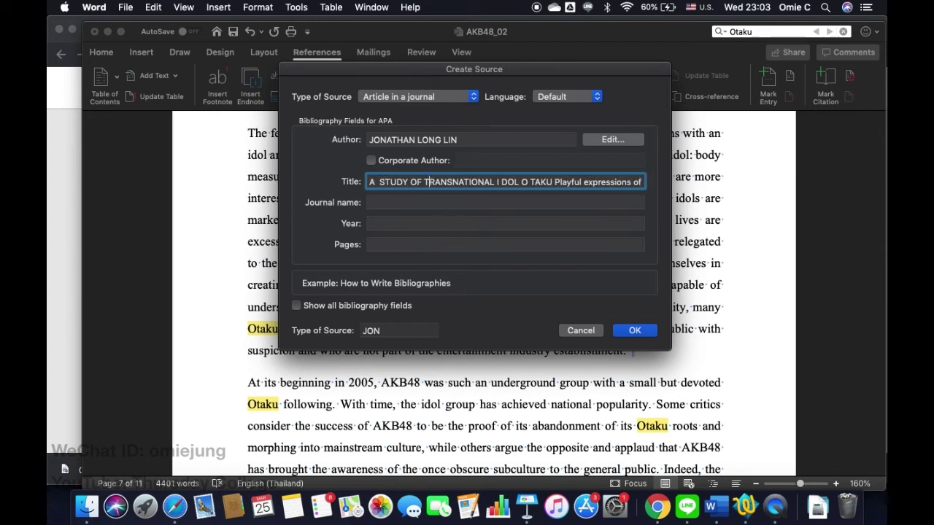
{"action": "left_click", "coordinate": [501, 182]}
{"action": "key", "text": "BackSpace"}
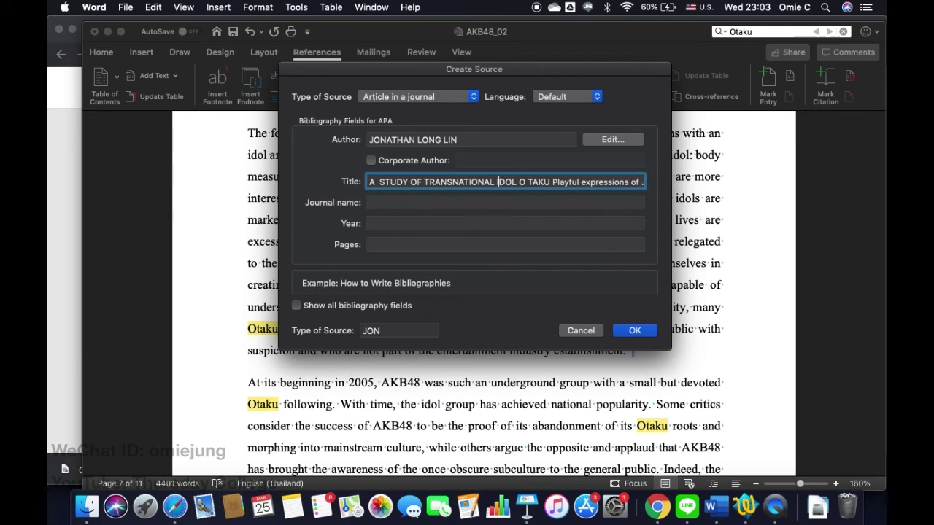
{"action": "left_click", "coordinate": [534, 182]}
{"action": "key", "text": "BackSpace"}
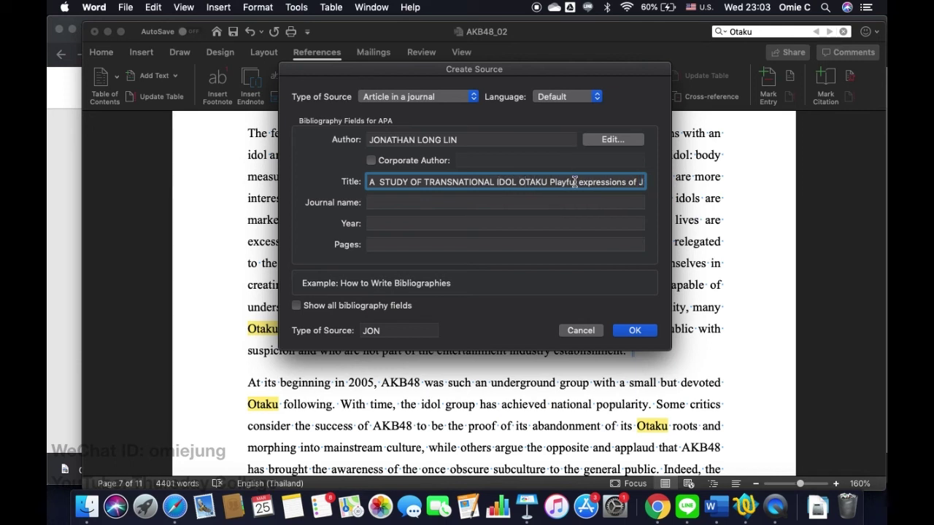
{"action": "left_click", "coordinate": [556, 182]}
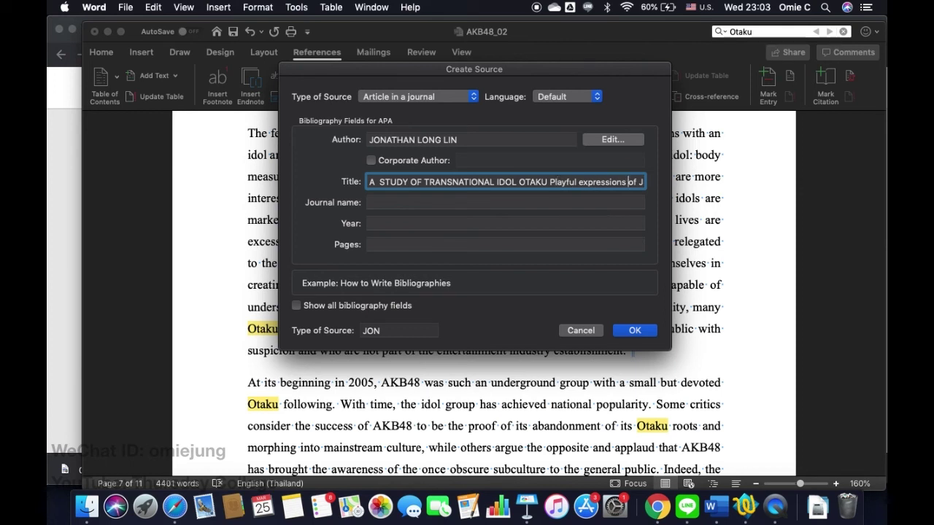
{"action": "key", "text": "super+Right"}
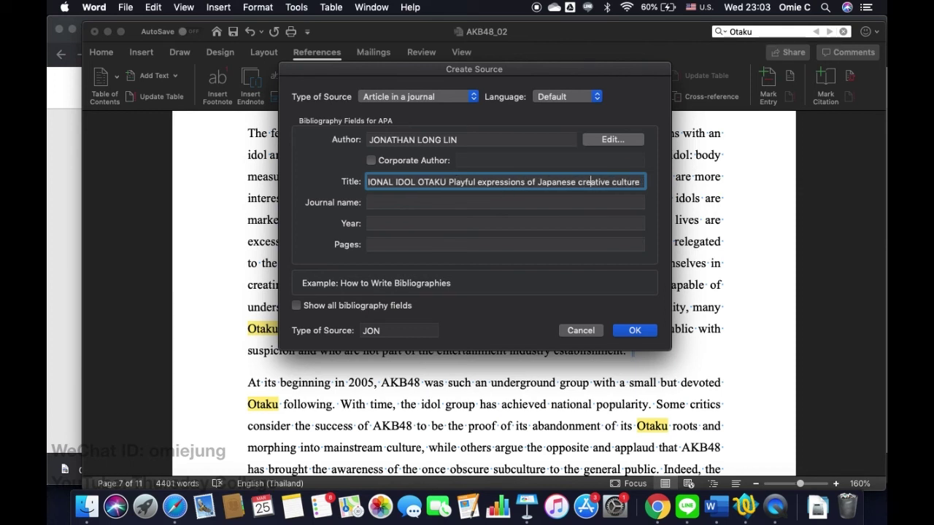
Step: Set Journal name to Waseda University and Year to 2008, then insert the citation
{"action": "left_click", "coordinate": [435, 198]}
{"action": "type", "text": "Waseda"}
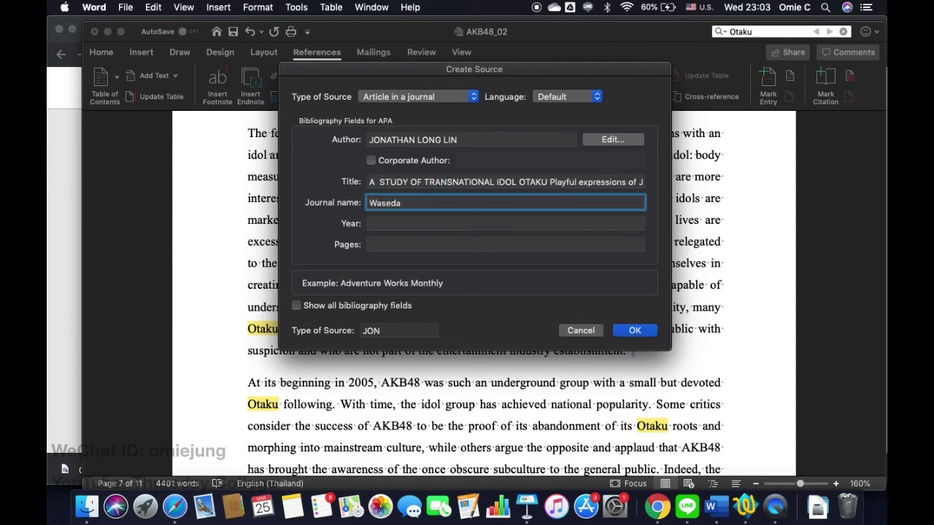
{"action": "type", "text": " Universit"}
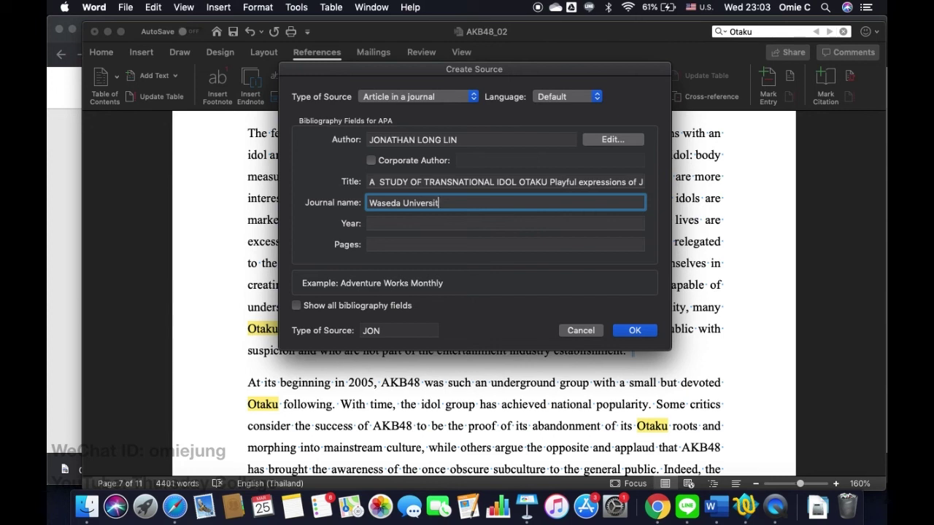
{"action": "type", "text": "y"}
{"action": "left_click", "coordinate": [424, 222]}
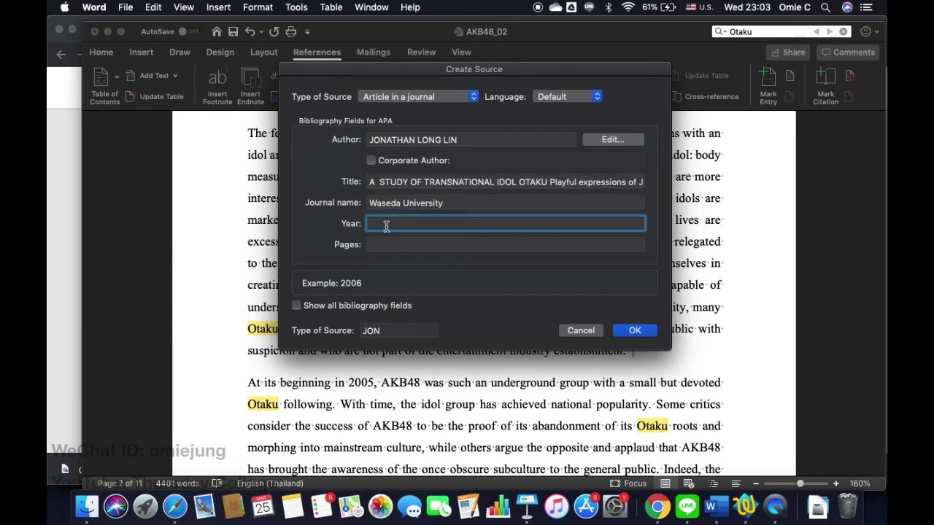
{"action": "type", "text": "2008"}
{"action": "left_click", "coordinate": [648, 332]}
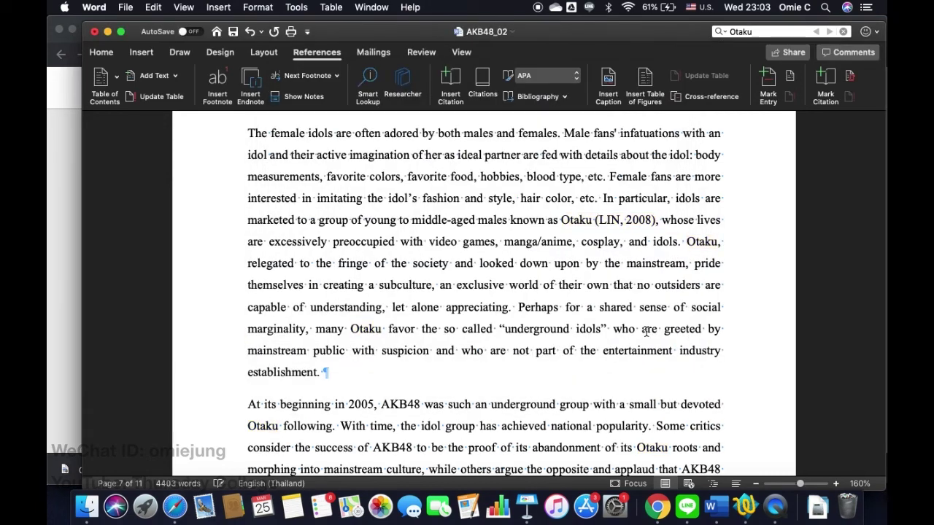
{"action": "left_click", "coordinate": [611, 220]}
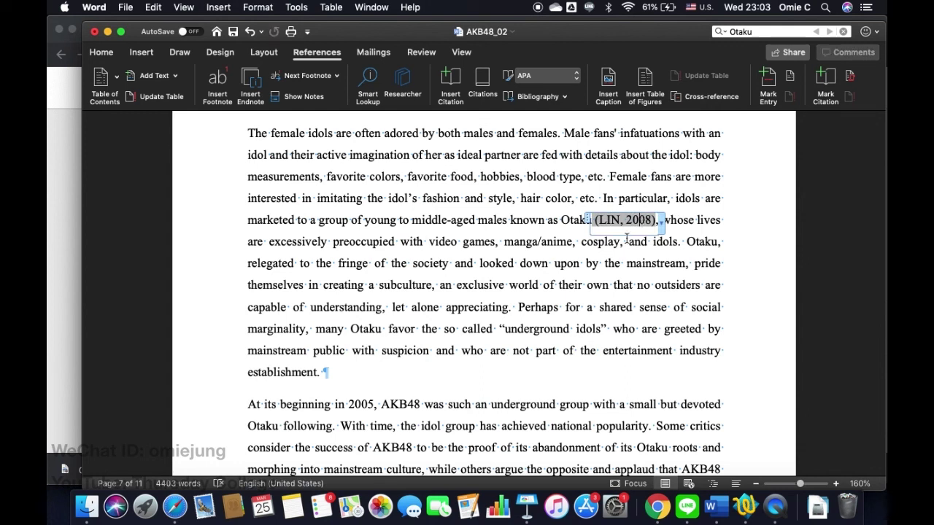
{"action": "left_click", "coordinate": [570, 228]}
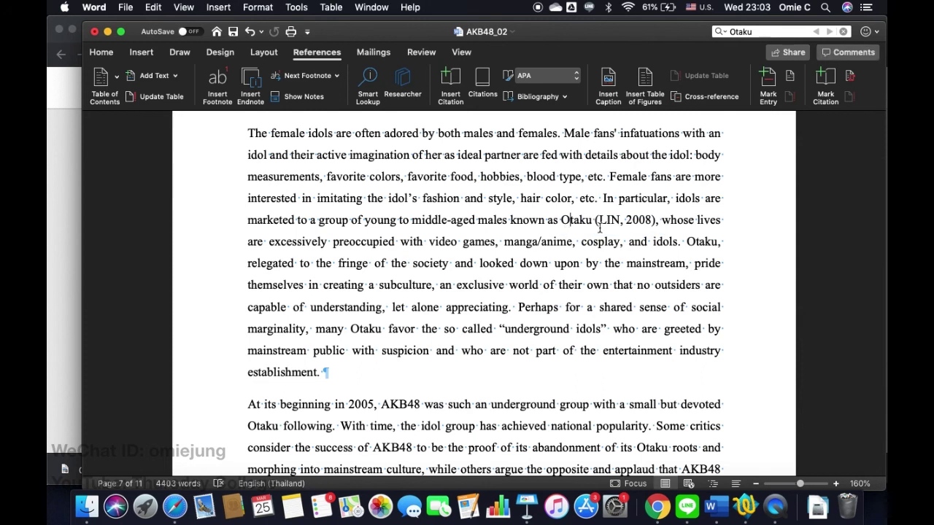
{"action": "left_click", "coordinate": [553, 76]}
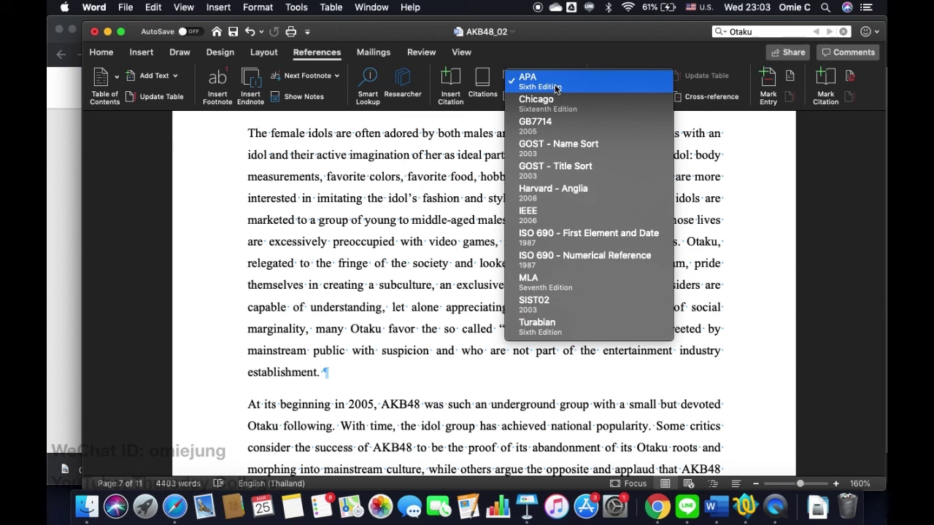
{"action": "left_click", "coordinate": [549, 215]}
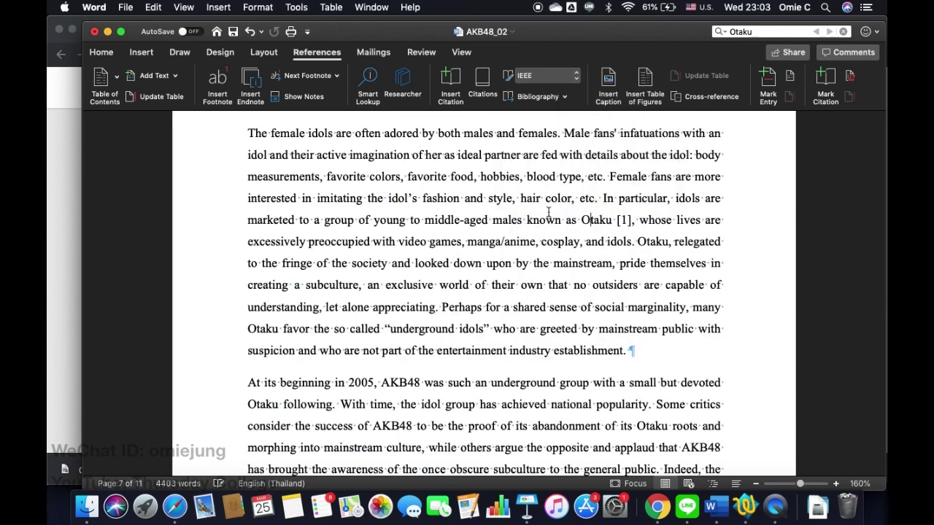
{"action": "left_click", "coordinate": [565, 76]}
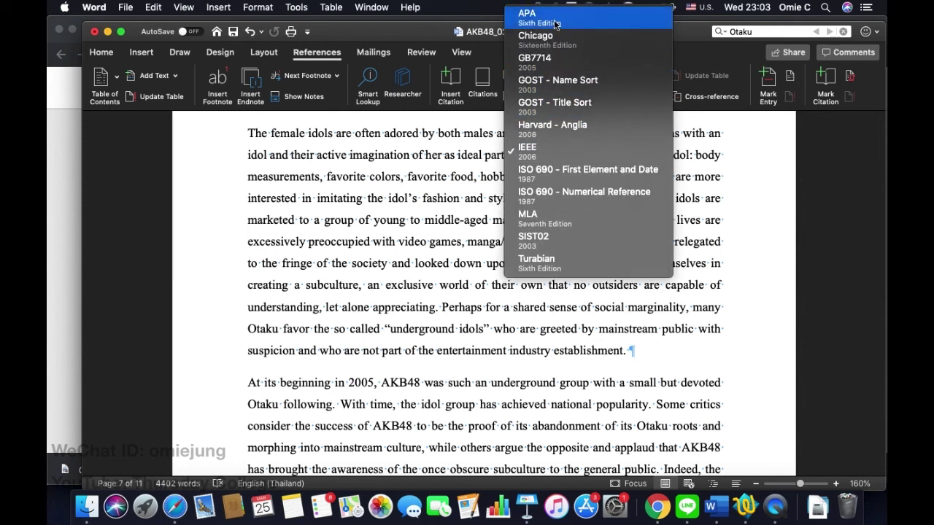
{"action": "left_click", "coordinate": [555, 20]}
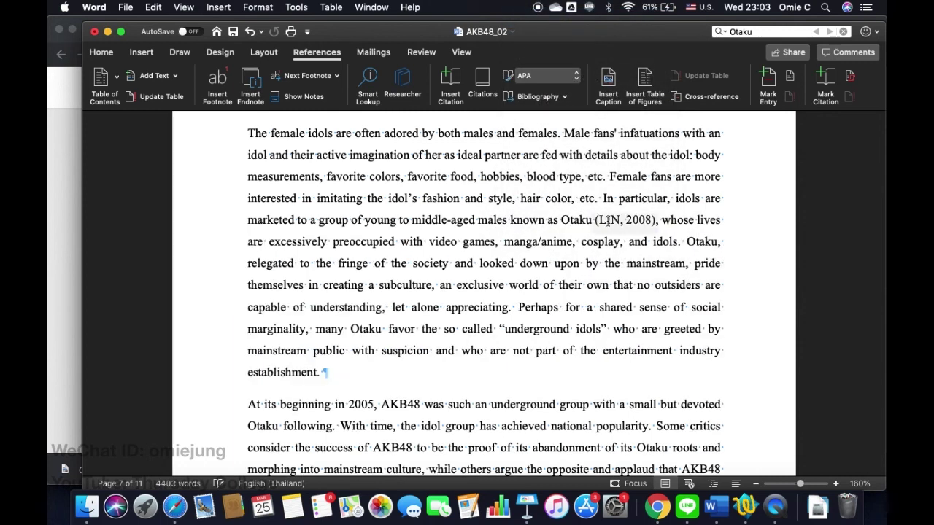
{"action": "left_click", "coordinate": [606, 218]}
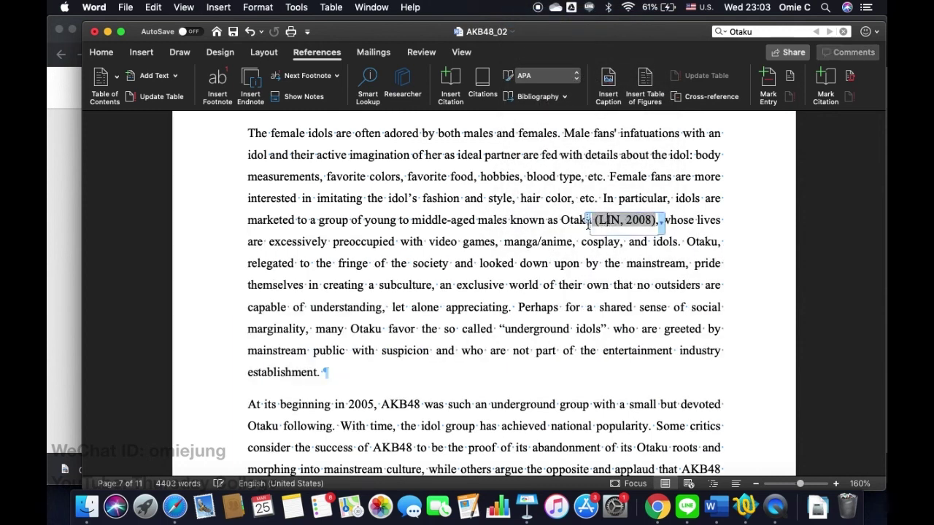
{"action": "left_click", "coordinate": [482, 84]}
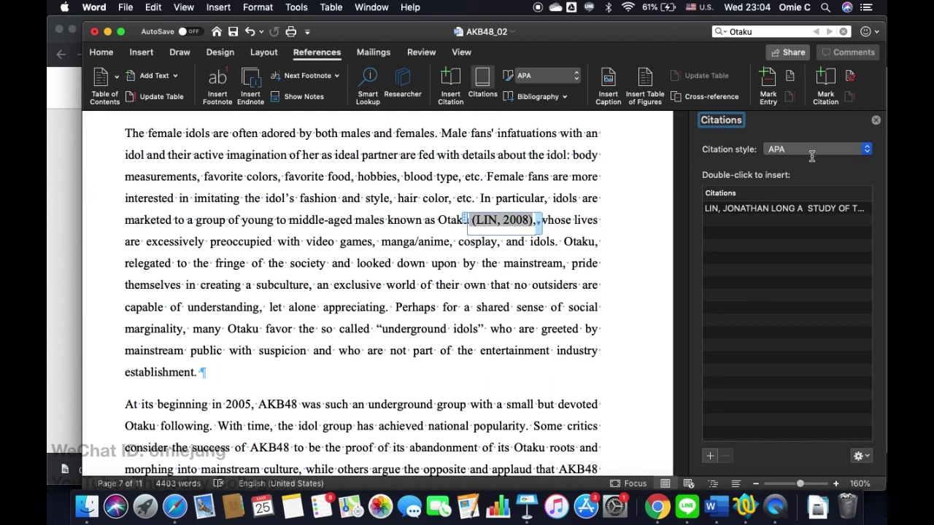
{"action": "left_click", "coordinate": [876, 119]}
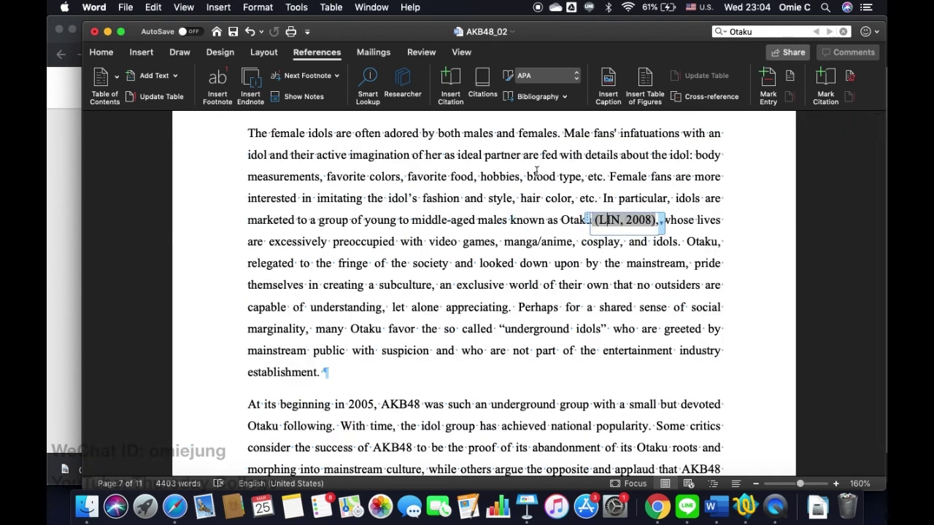
{"action": "left_click", "coordinate": [525, 197]}
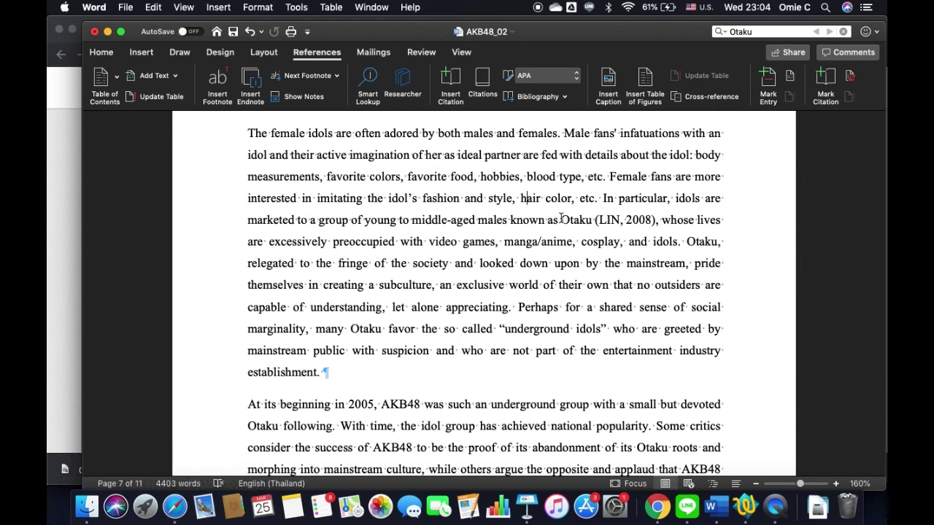
{"action": "scroll", "coordinate": [560, 219], "scroll_direction": "up", "scroll_amount": 1}
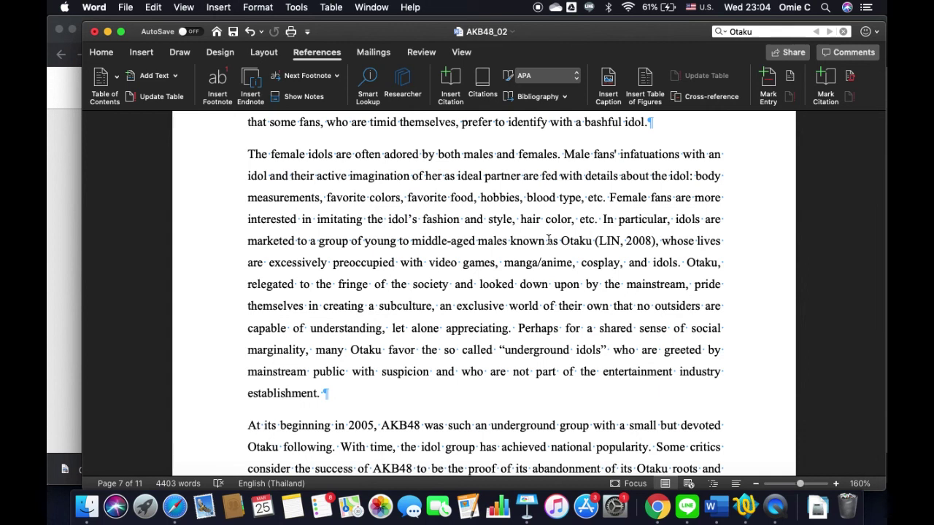
Step: Use Save As to save the paper under the new name AKB48_03 instead of AKB48_02
{"action": "left_click", "coordinate": [121, 7]}
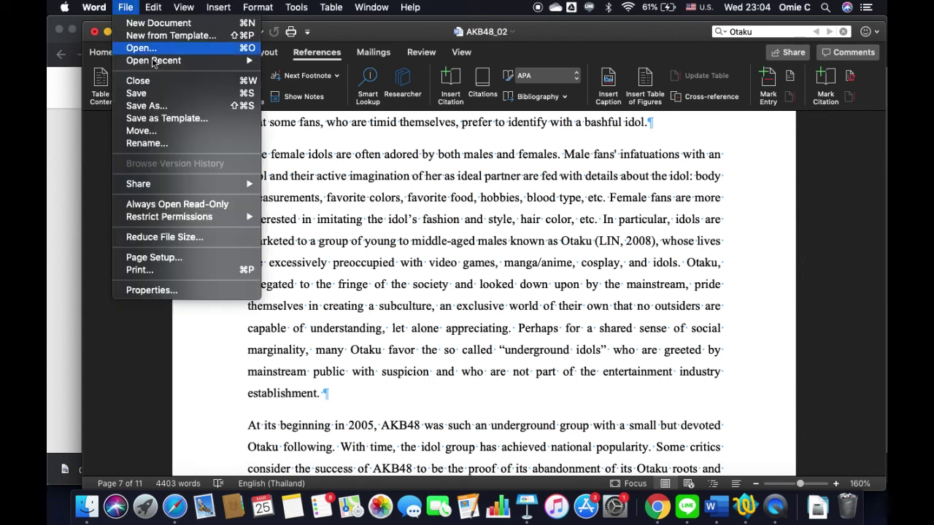
{"action": "left_click", "coordinate": [161, 108]}
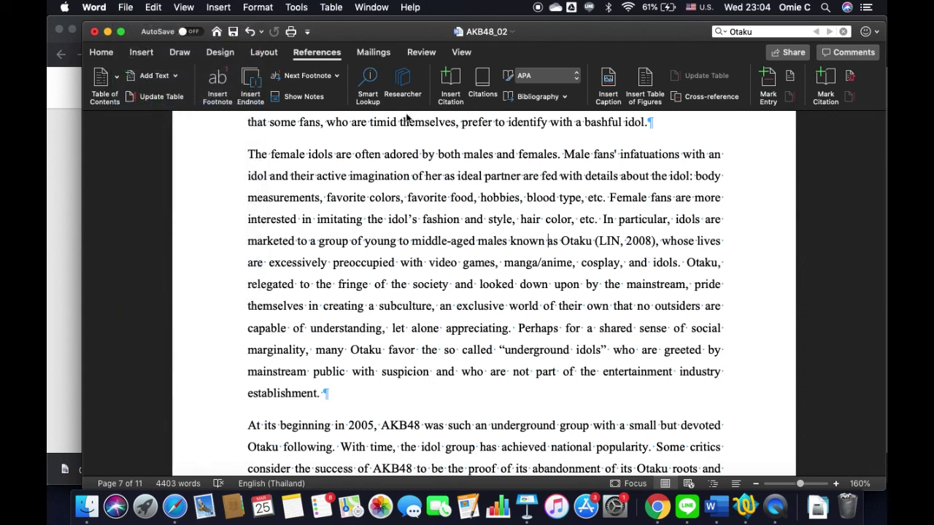
{"action": "left_click", "coordinate": [475, 63]}
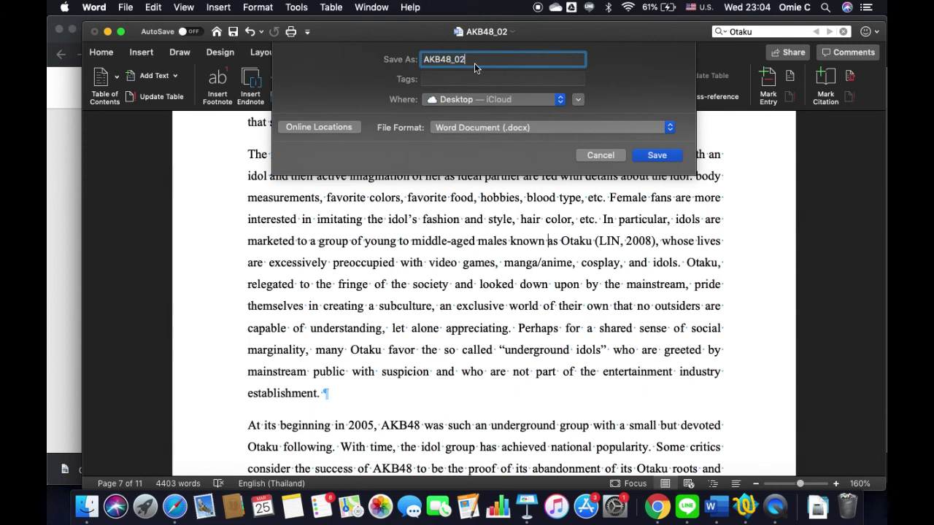
{"action": "key", "text": "BackSpace"}
{"action": "type", "text": "3"}
{"action": "key", "text": "Return"}
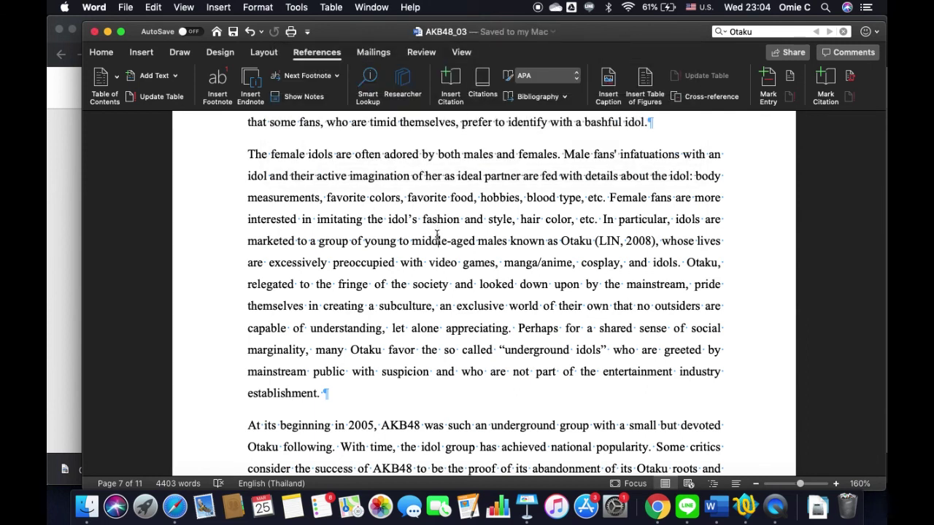
{"action": "scroll", "coordinate": [437, 234], "scroll_direction": "down", "scroll_amount": 2}
{"action": "scroll", "coordinate": [437, 234], "scroll_direction": "up", "scroll_amount": 7}
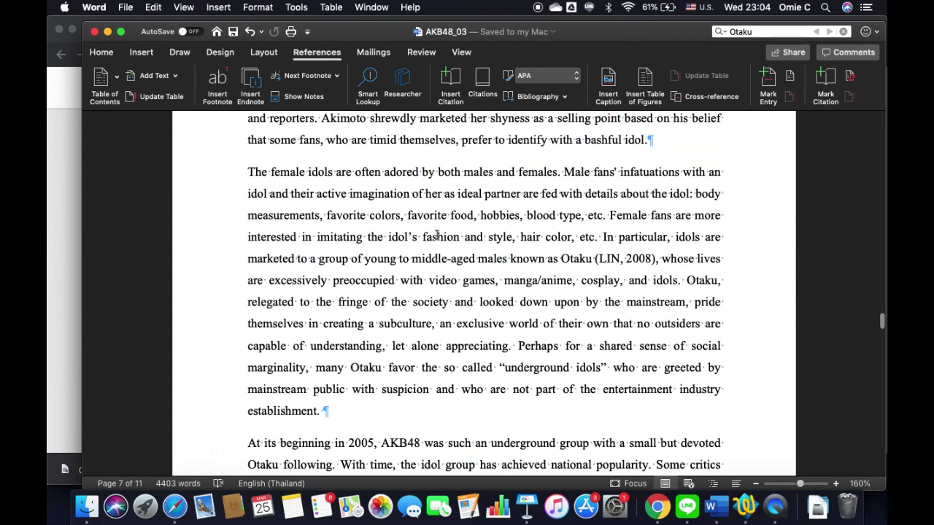
{"action": "scroll", "coordinate": [437, 234], "scroll_direction": "up", "scroll_amount": 3}
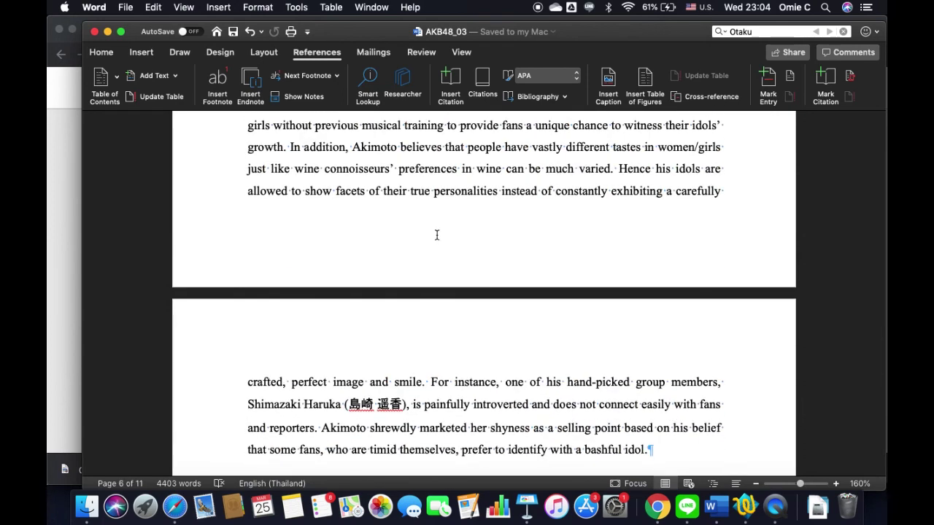